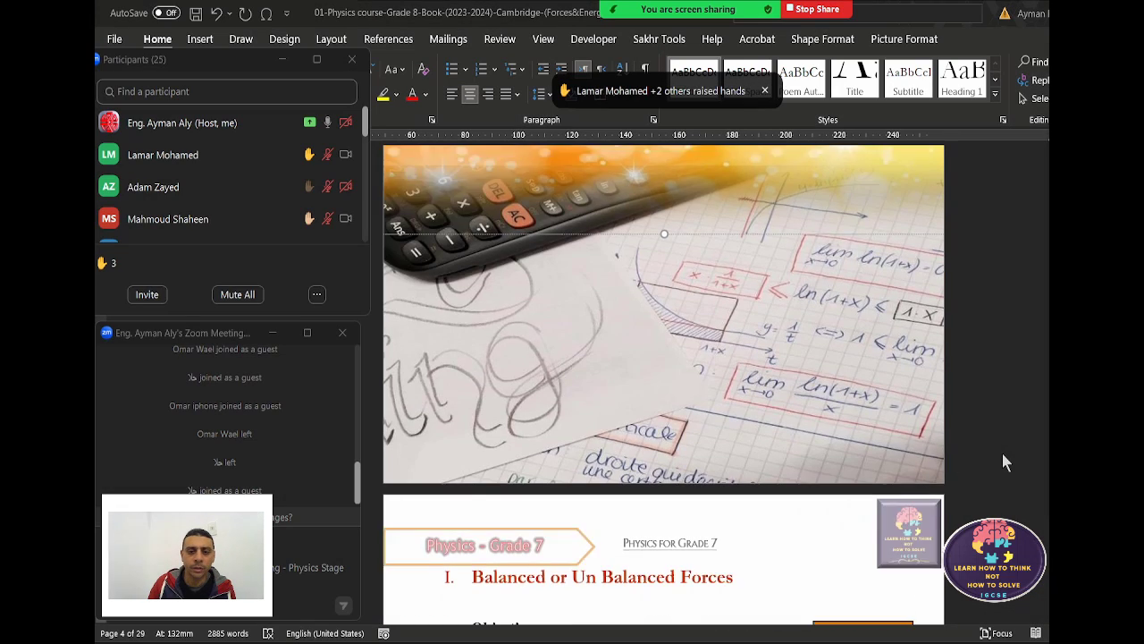
- Scroll to page 5 so the Objectives, rock photo and Key Words box are visible
scroll(1003, 455, "down", 3)
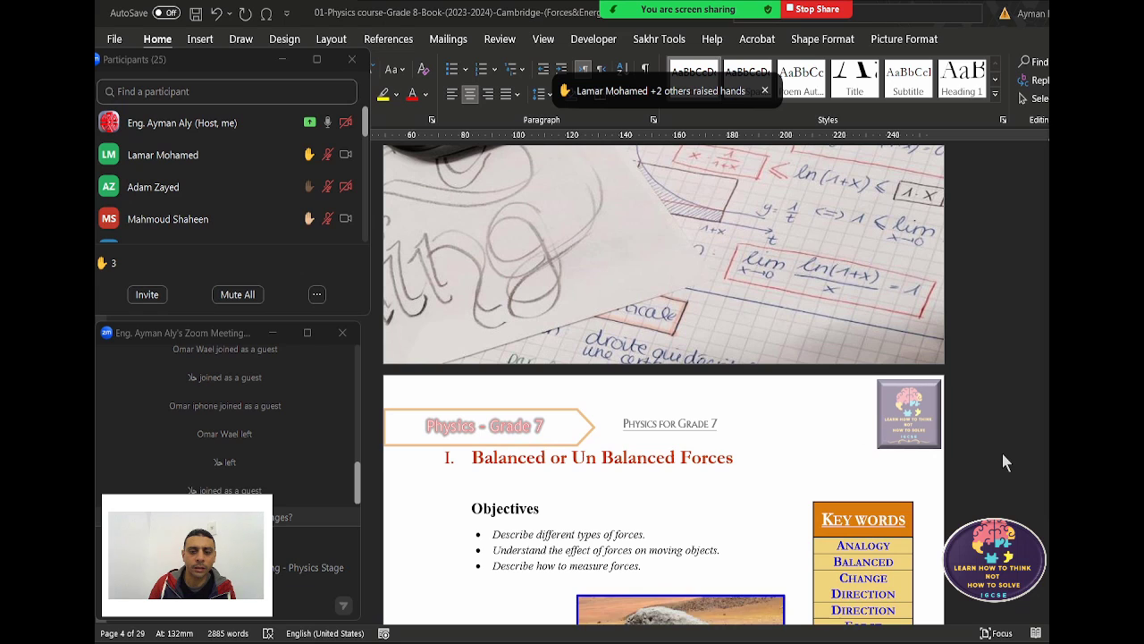
scroll(1003, 458, "down", 10)
scroll(1003, 458, "down", 2)
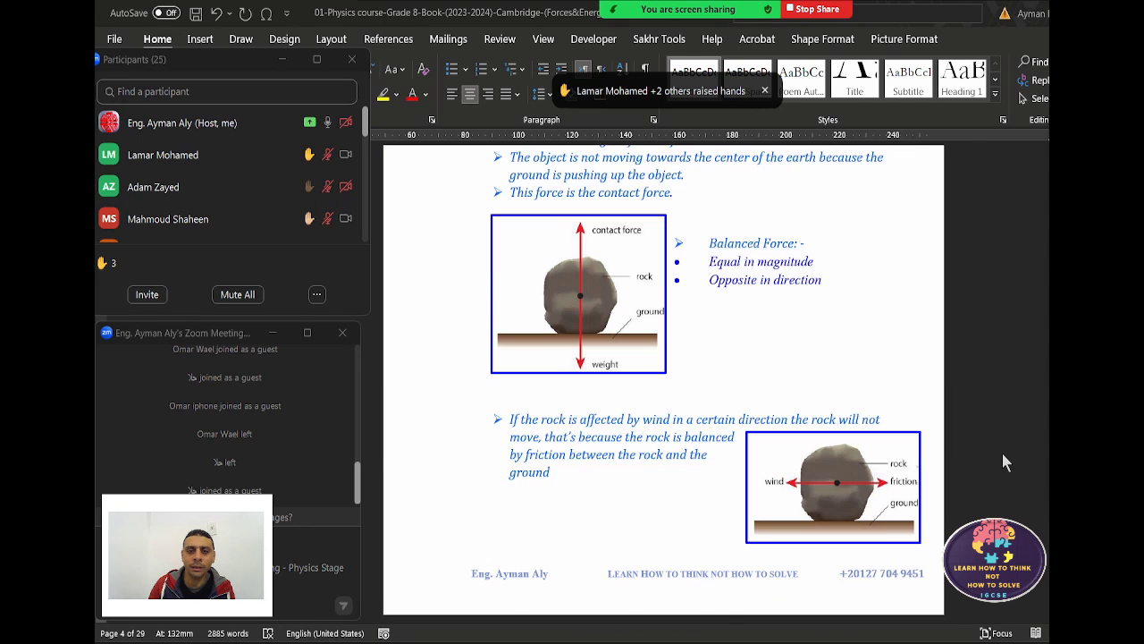
scroll(1003, 457, "up", 4)
scroll(1003, 461, "up", 2)
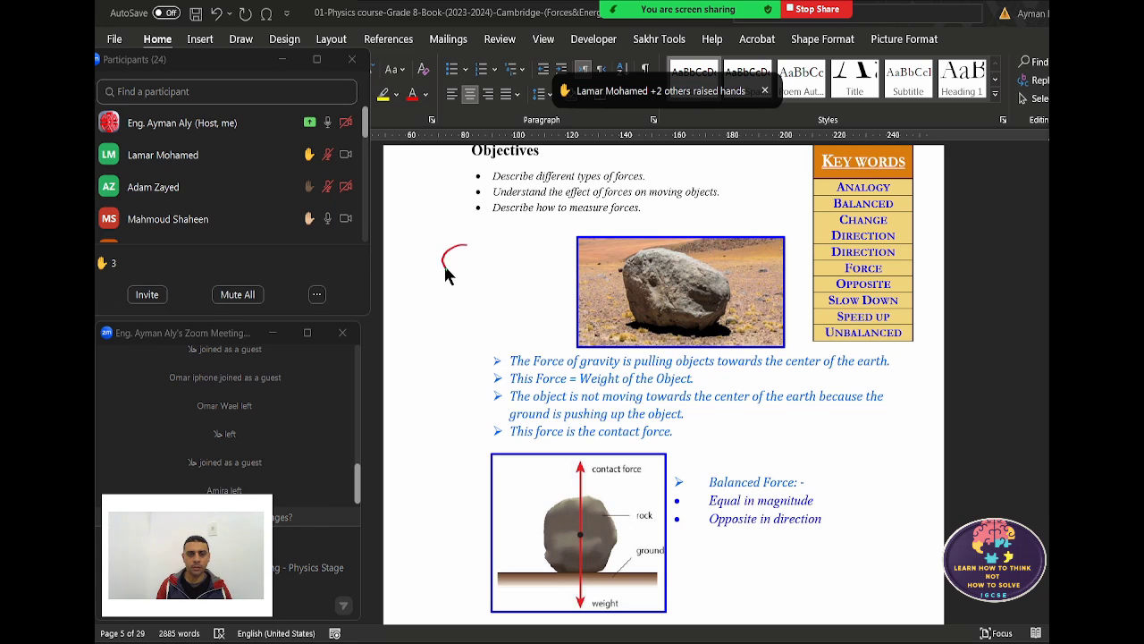
- In red ink, draw a circle on a ground line and write w = m x g
mouse_move(444, 267)
left_mouse_down()
mouse_move(471, 268)
mouse_move(470, 280)
left_mouse_up()
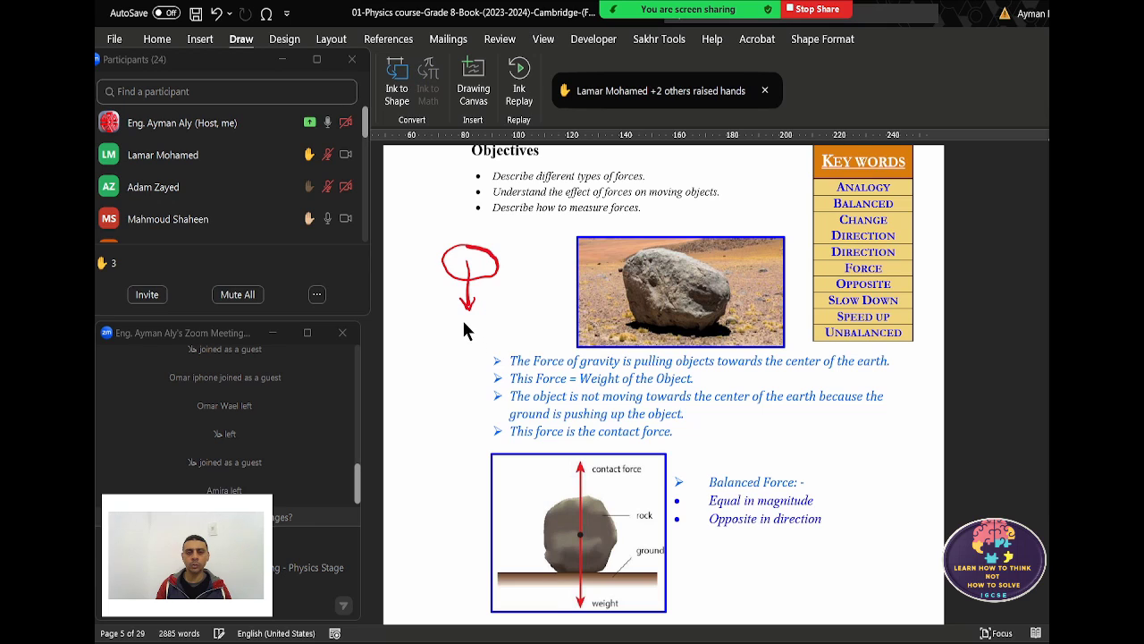
left_click_drag(439, 319, 519, 333)
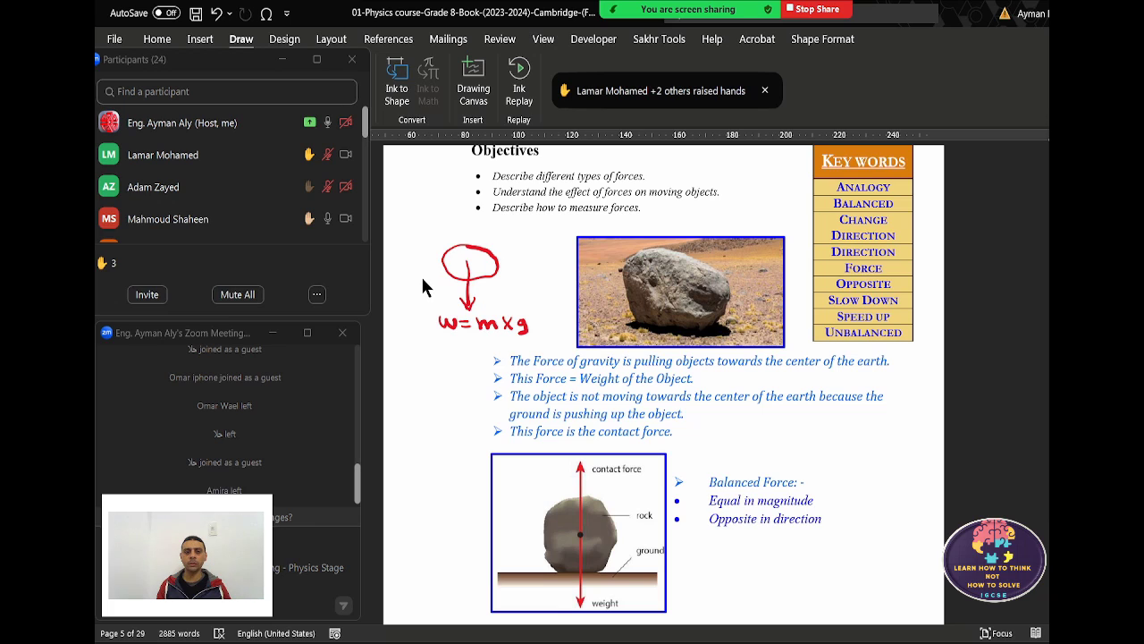
mouse_move(436, 280)
left_mouse_down()
mouse_move(531, 279)
mouse_move(513, 287)
left_mouse_up()
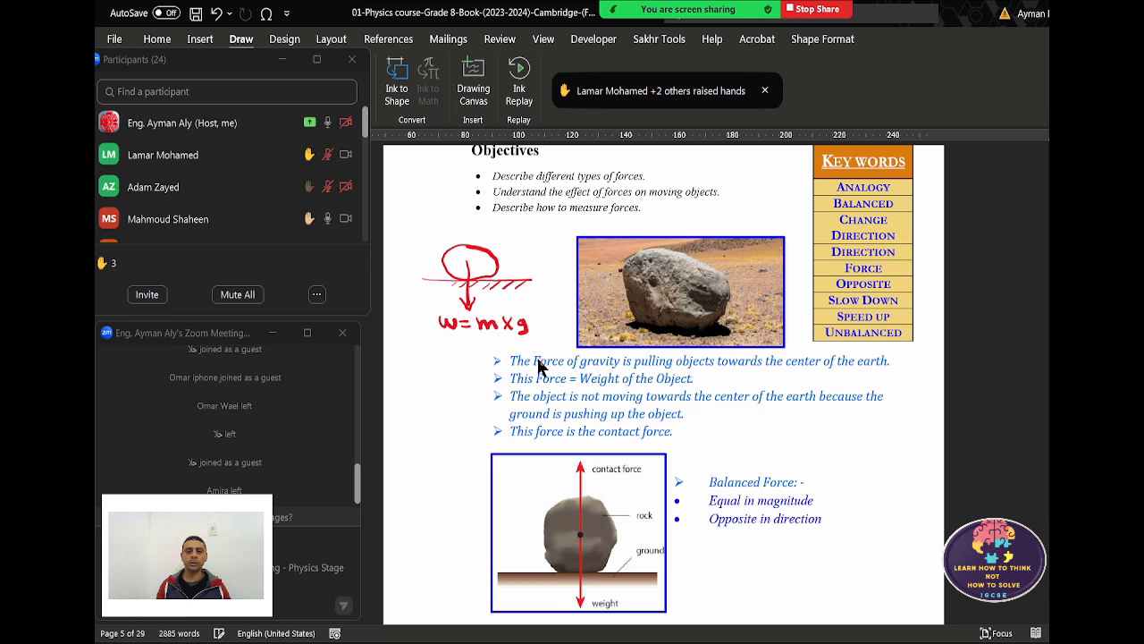
- In blue ink, draw an upward arrow from the circle and begin its label
left_click(578, 536)
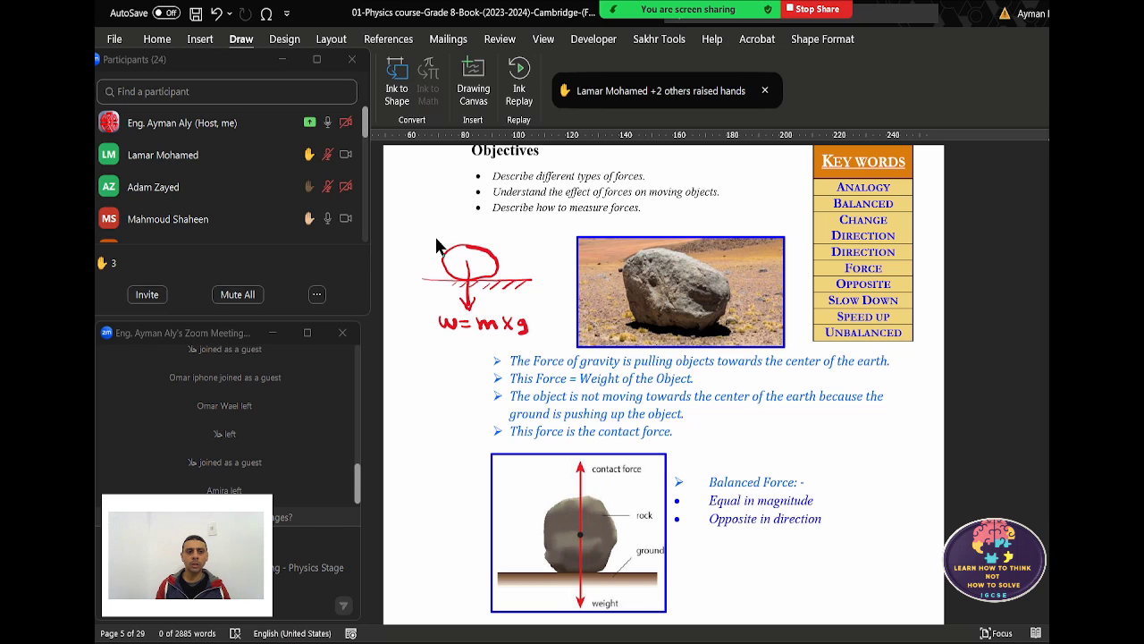
left_click_drag(239, 59, 241, 106)
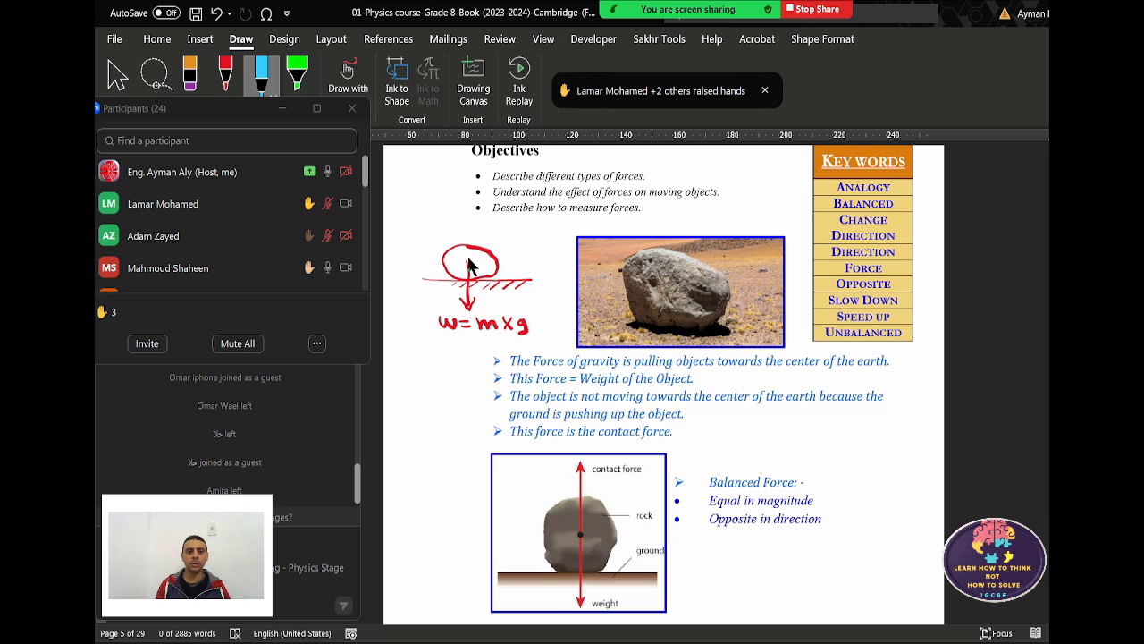
mouse_move(466, 256)
left_mouse_down()
mouse_move(462, 223)
mouse_move(468, 233)
left_mouse_up()
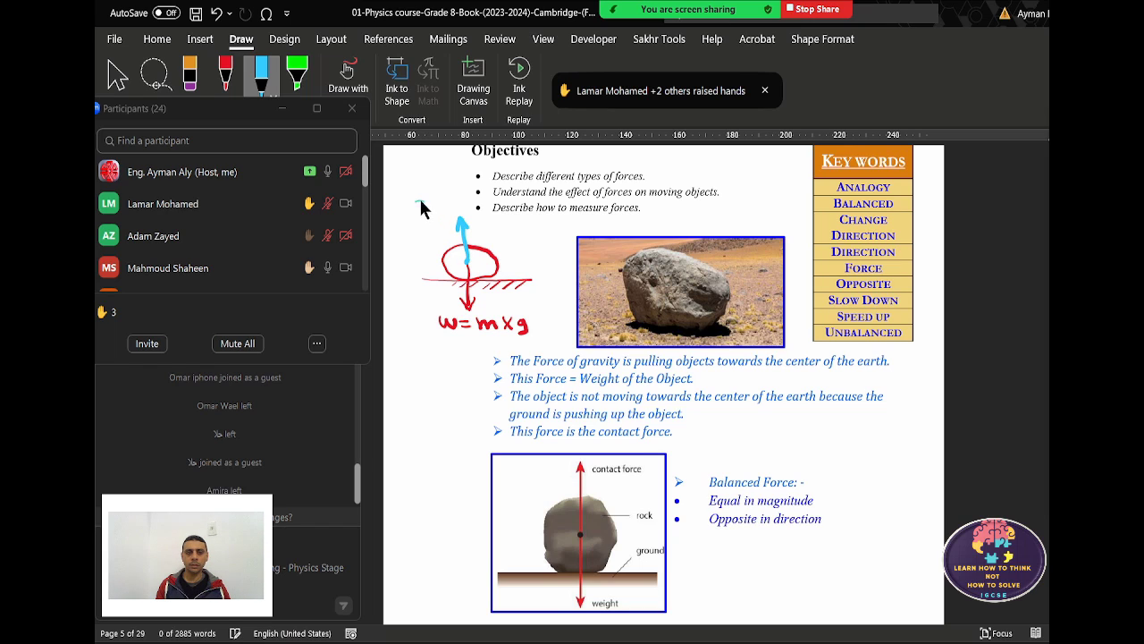
mouse_move(421, 202)
left_mouse_down()
mouse_move(418, 214)
mouse_move(451, 215)
left_mouse_up()
- Handwrite 'Contact force' in blue beside the upward arrow
mouse_move(444, 205)
left_mouse_down()
mouse_move(467, 213)
mouse_move(420, 239)
mouse_move(454, 234)
left_mouse_up()
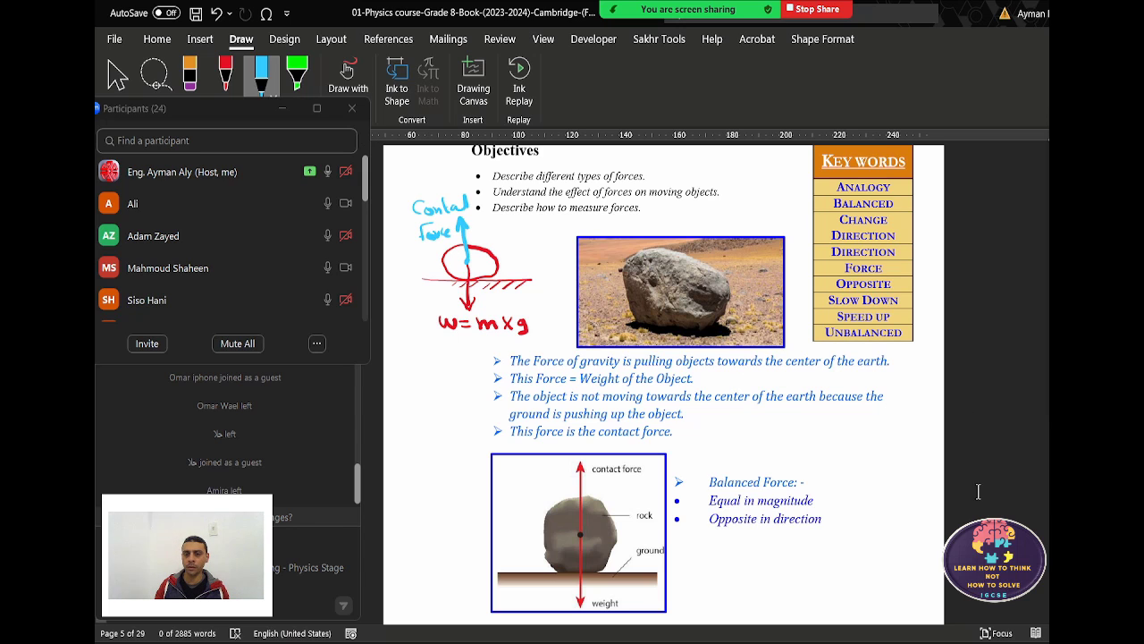
- Underline 'center of the earth' in blue and write '= m x g = N' in red after the weight sentence
scroll(965, 500, "up", 1)
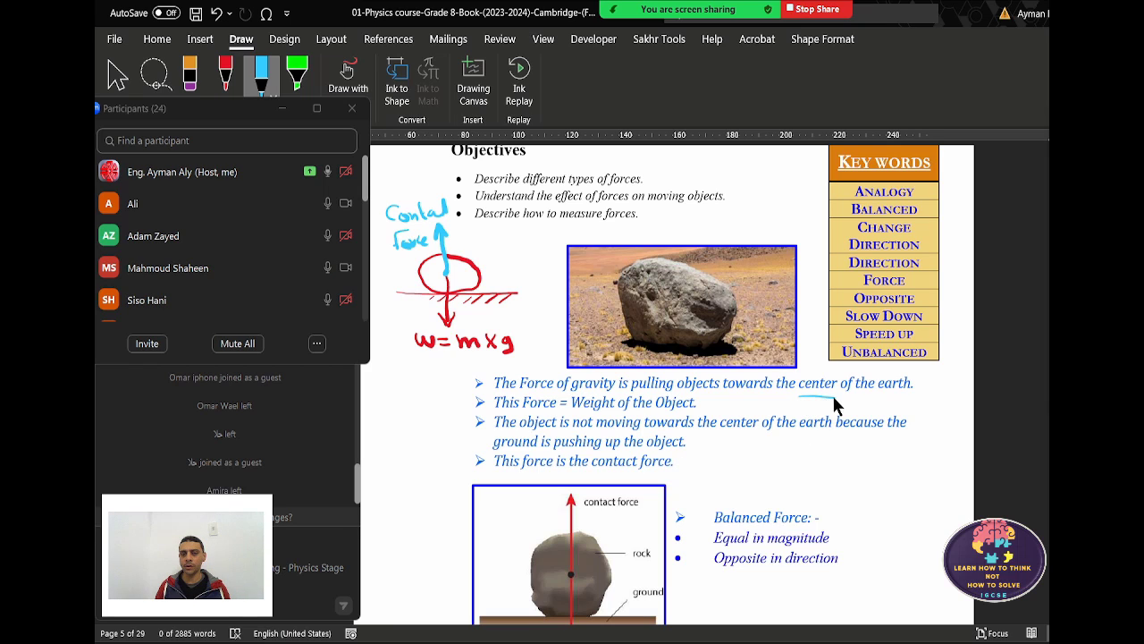
left_click_drag(800, 399, 907, 400)
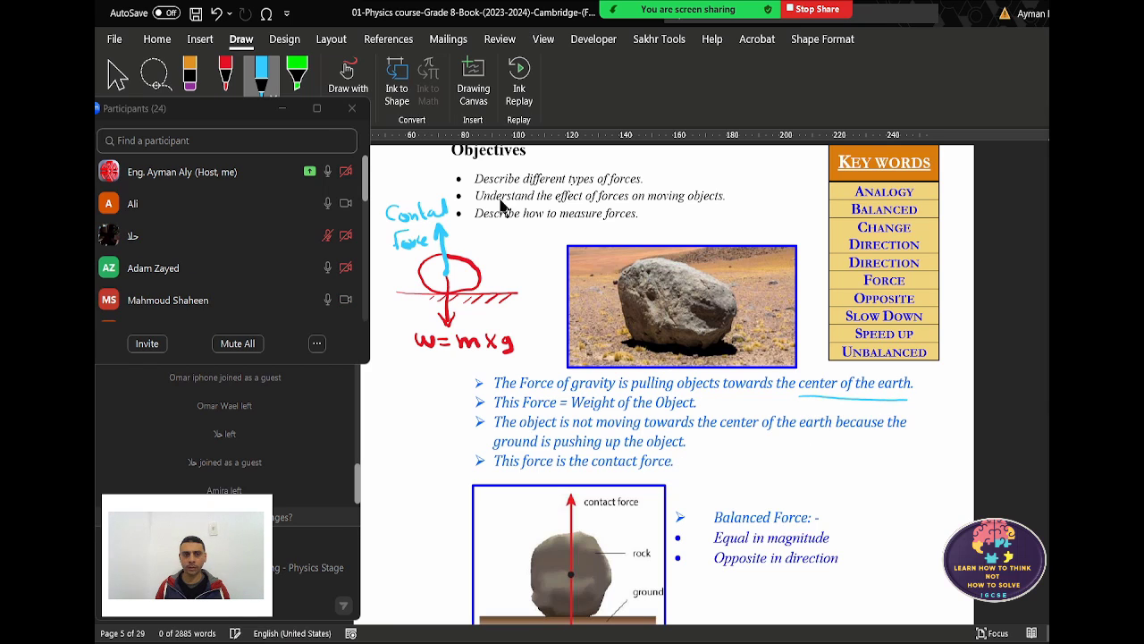
left_click(227, 76)
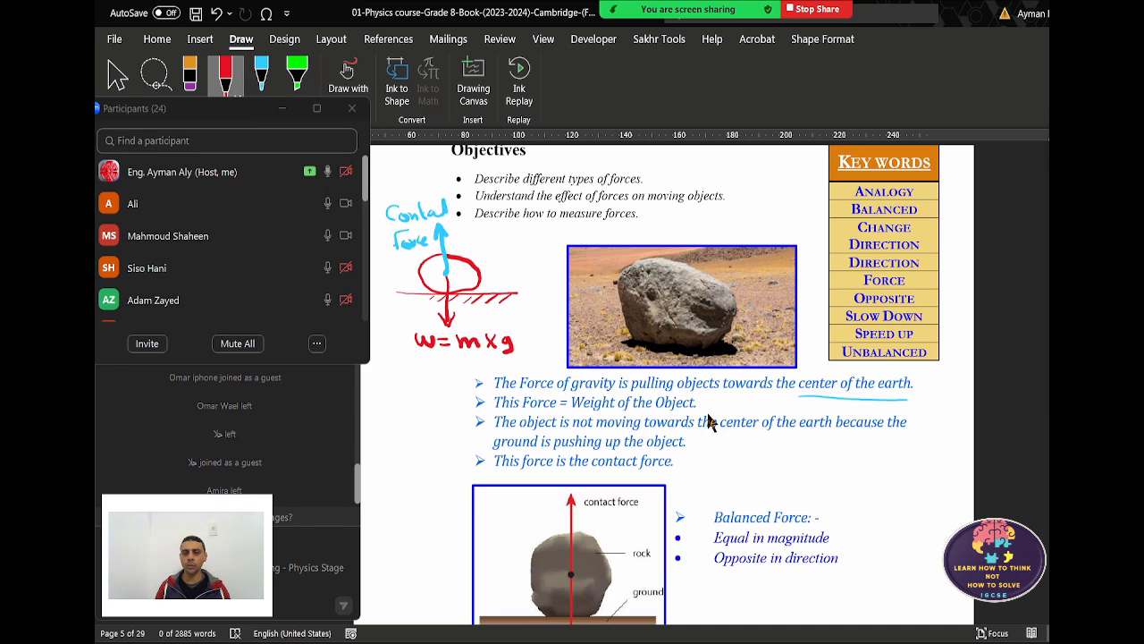
left_click_drag(706, 408, 756, 408)
mouse_move(770, 400)
left_mouse_down()
mouse_move(765, 410)
mouse_move(779, 414)
left_mouse_up()
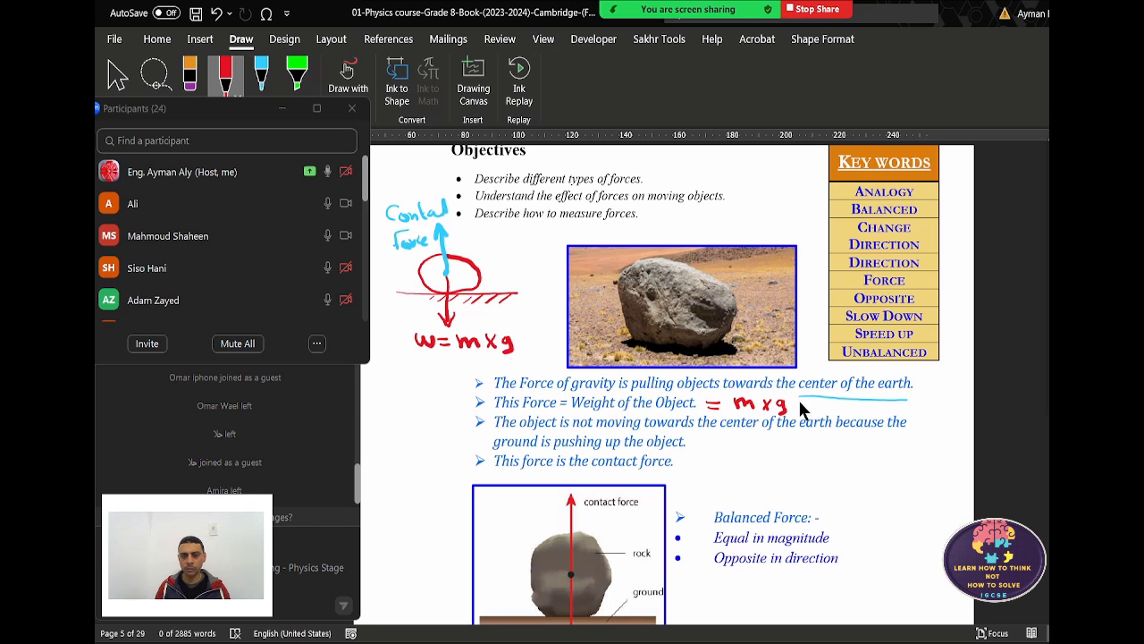
left_click_drag(800, 402, 811, 402)
left_click_drag(800, 408, 831, 409)
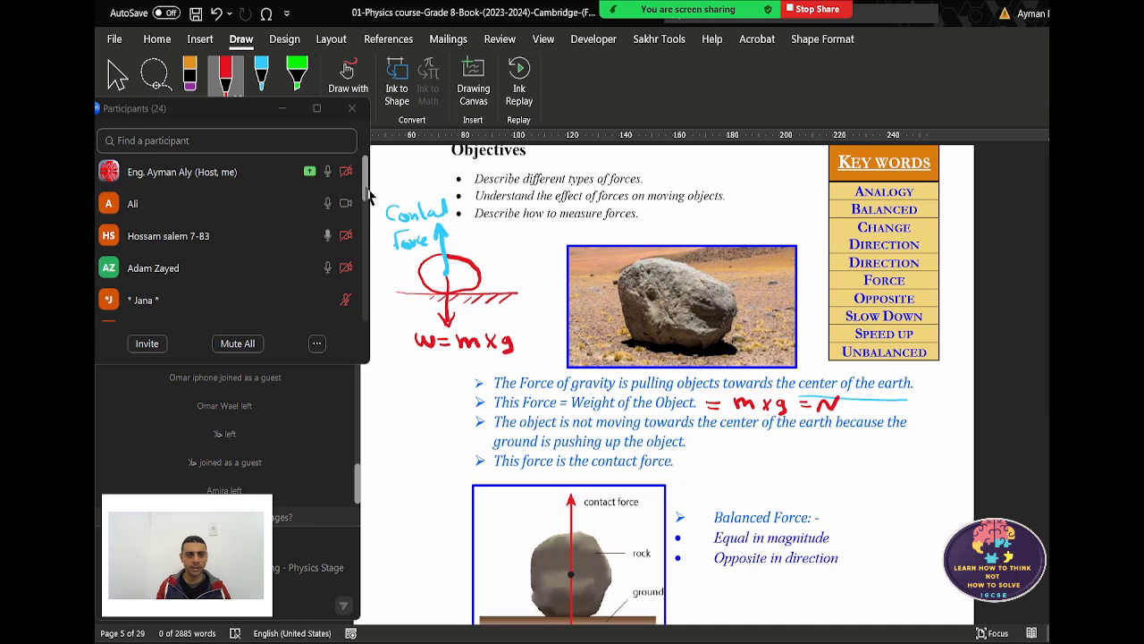
left_click_drag(369, 197, 370, 222)
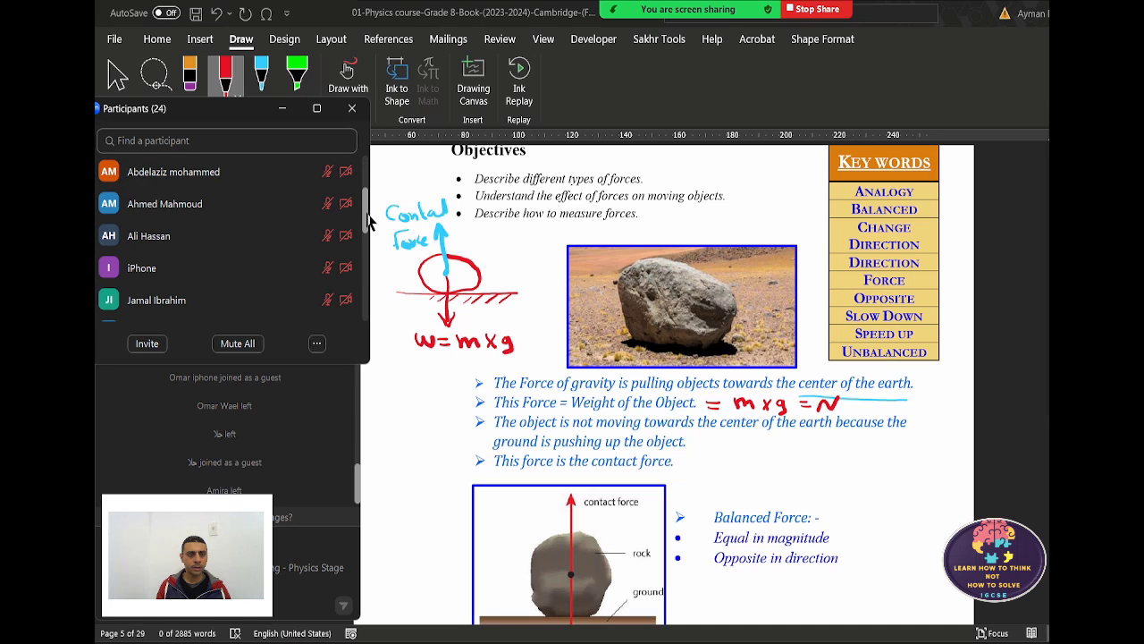
left_click_drag(369, 222, 370, 191)
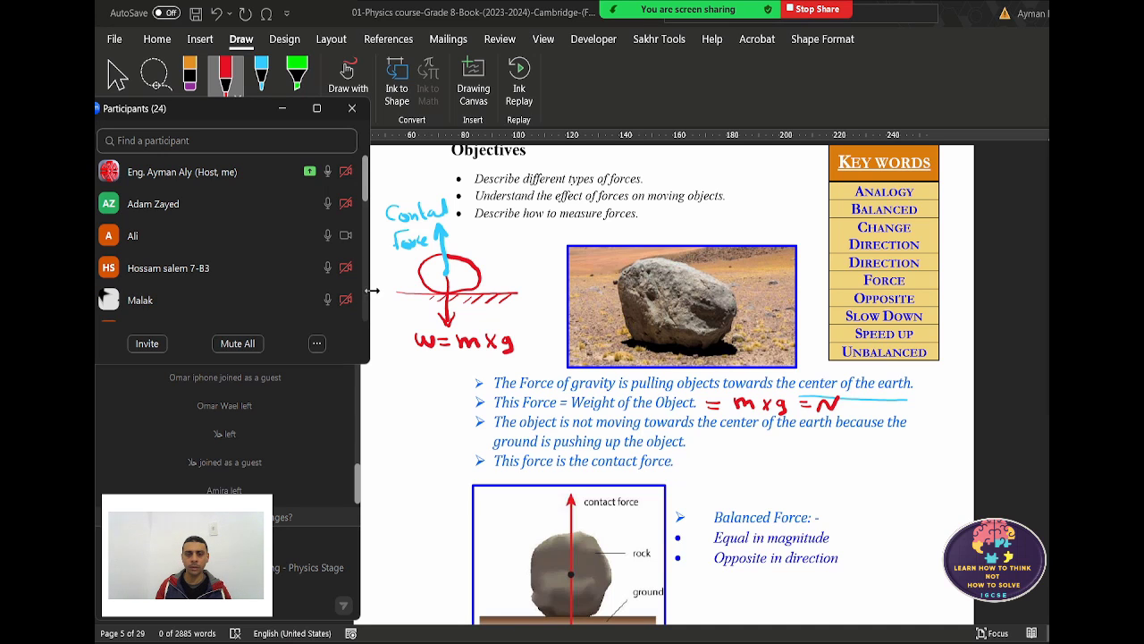
- Add red hatch marks under the sketch's ground line and a dot at the circle's centre
scroll(563, 491, "down", 2)
scroll(564, 492, "down", 2)
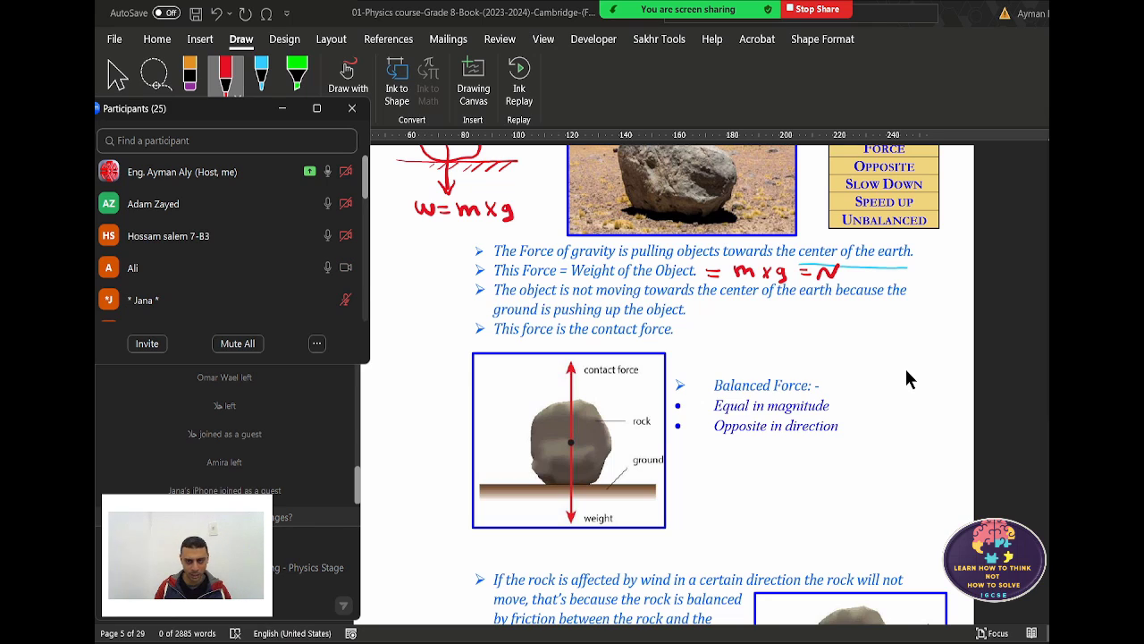
scroll(906, 376, "up", 2)
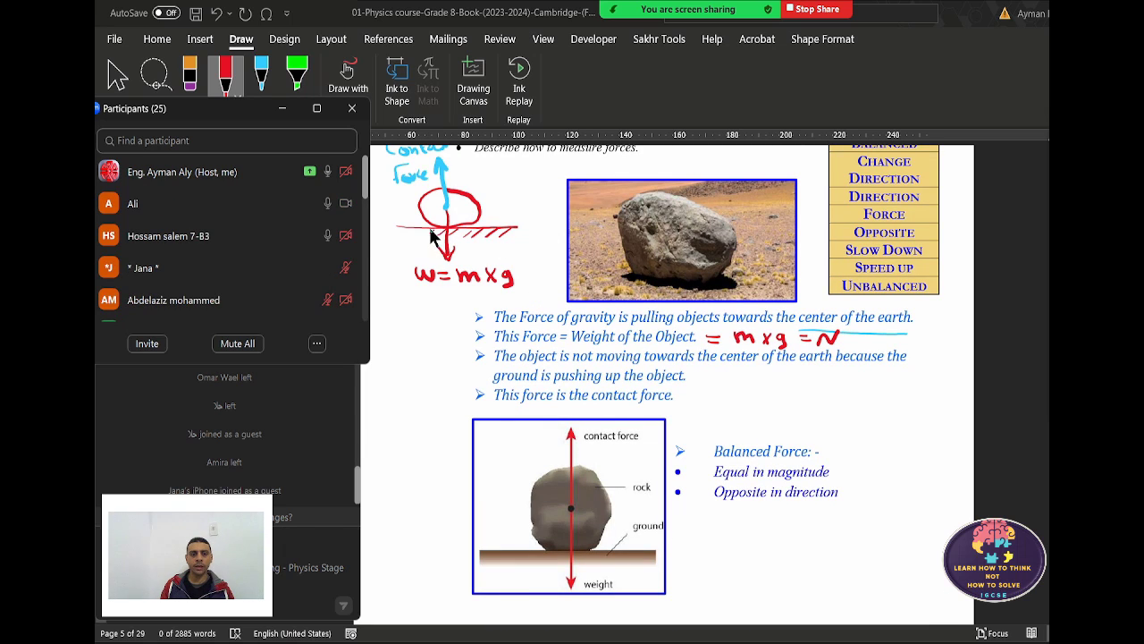
left_click_drag(422, 227, 401, 236)
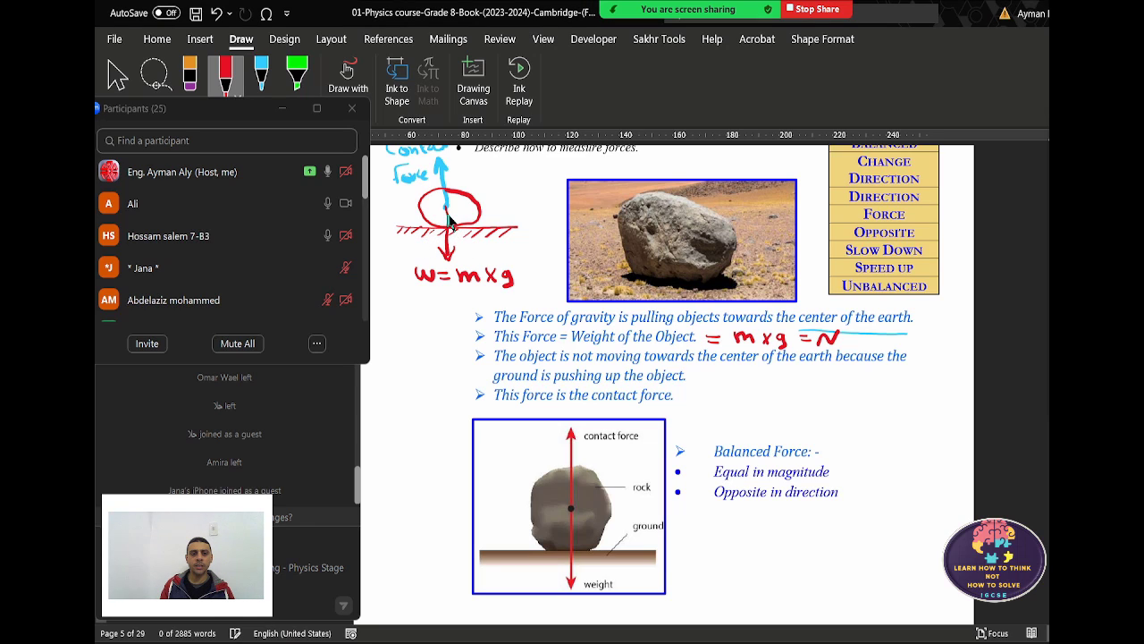
left_click(444, 211)
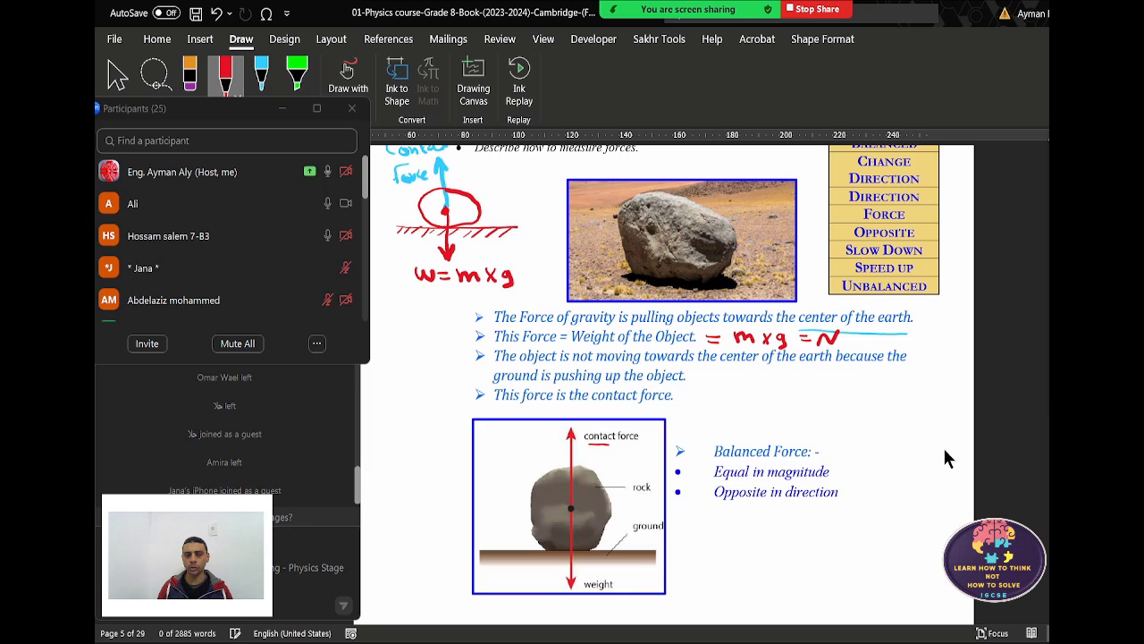
- In red, sketch a box on hatched ground with a centre dot and a downward weight arrow
left_click_drag(901, 409, 927, 418)
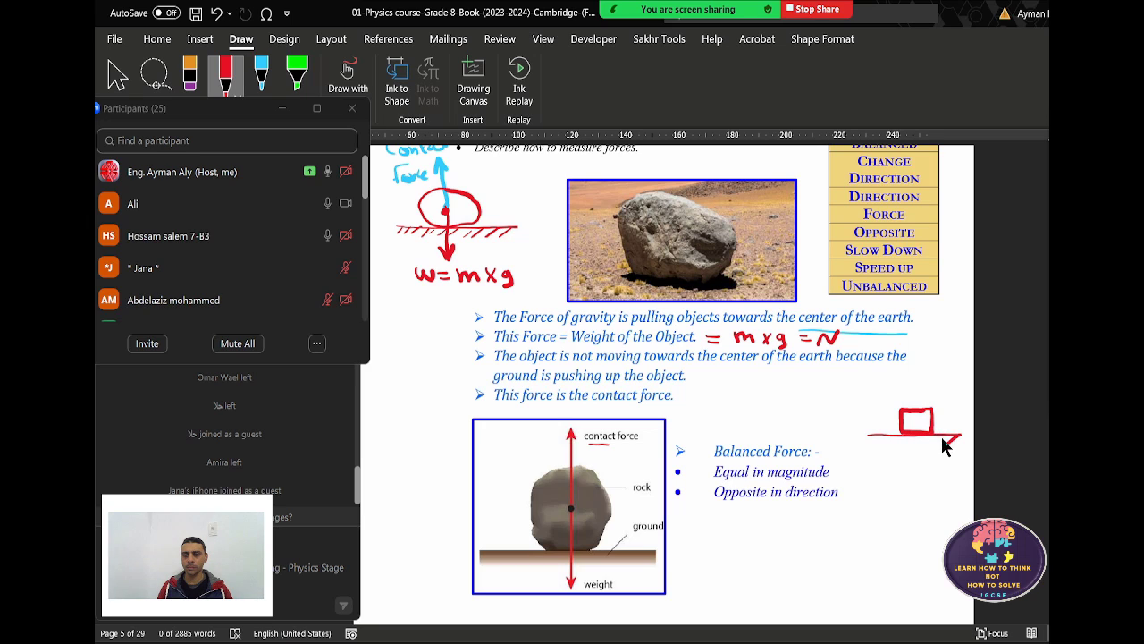
left_click_drag(950, 436, 882, 449)
left_click(915, 424)
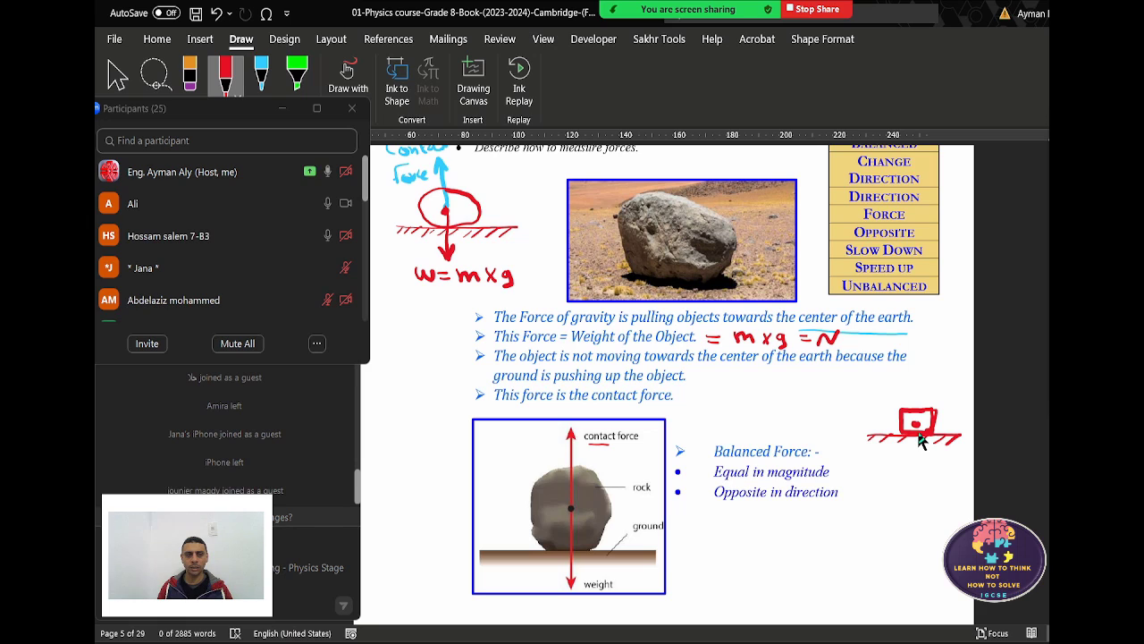
mouse_move(917, 424)
left_mouse_down()
mouse_move(918, 485)
mouse_move(927, 467)
left_mouse_up()
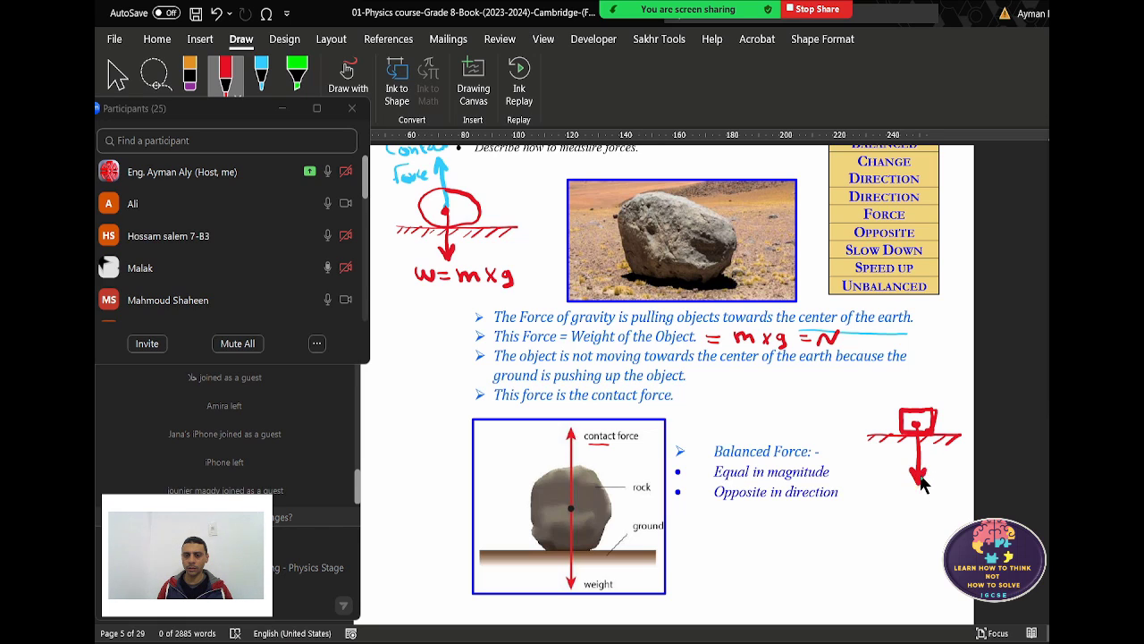
- In blue, add arrows pointing at and upward from the box, with handwritten labels
left_click(260, 76)
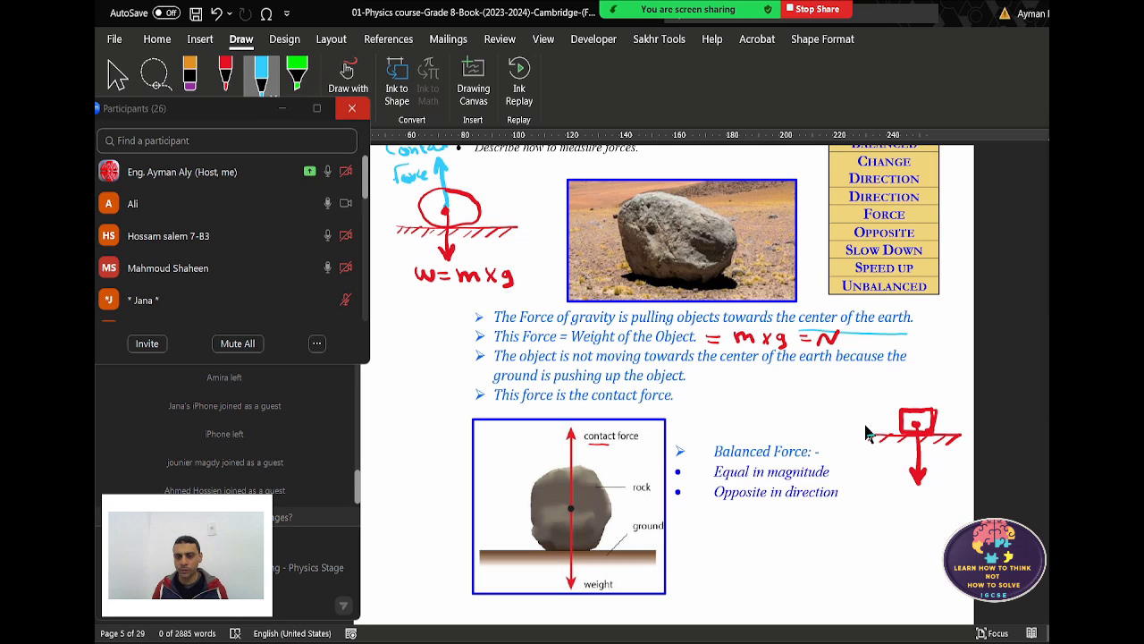
left_click_drag(841, 414, 873, 435)
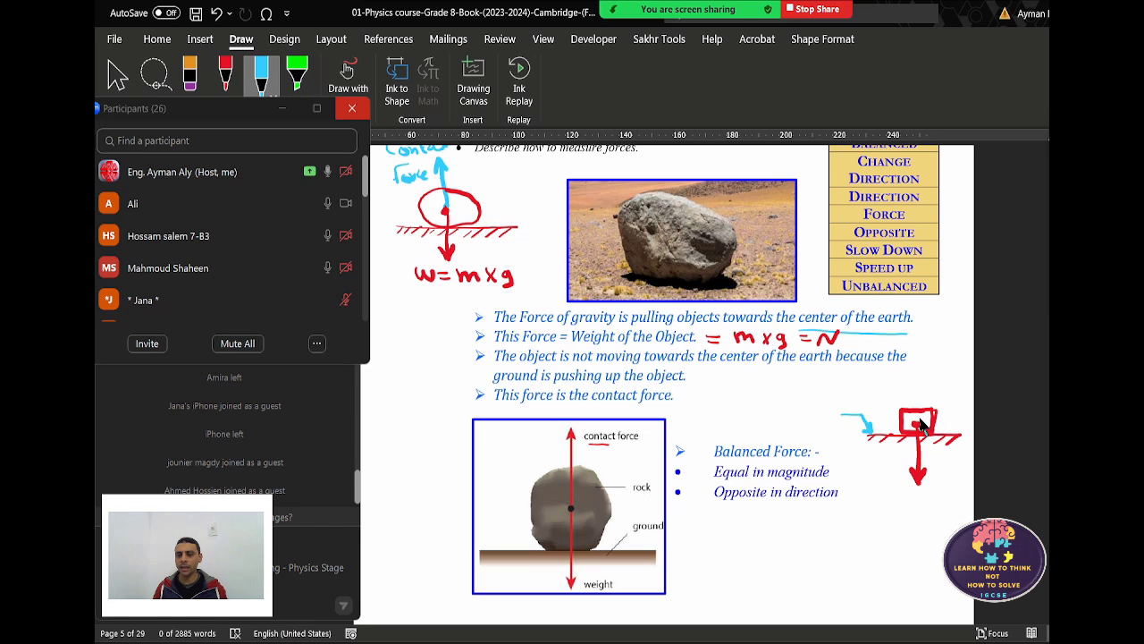
mouse_move(921, 422)
left_mouse_down()
mouse_move(921, 368)
mouse_move(928, 379)
left_mouse_up()
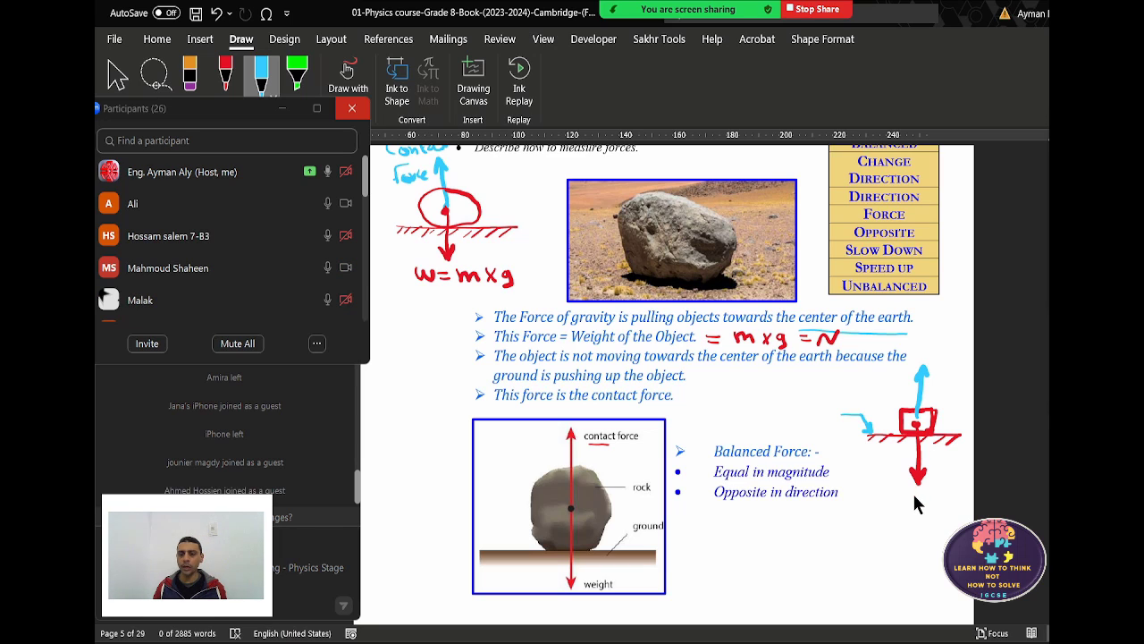
left_click_drag(915, 496, 910, 503)
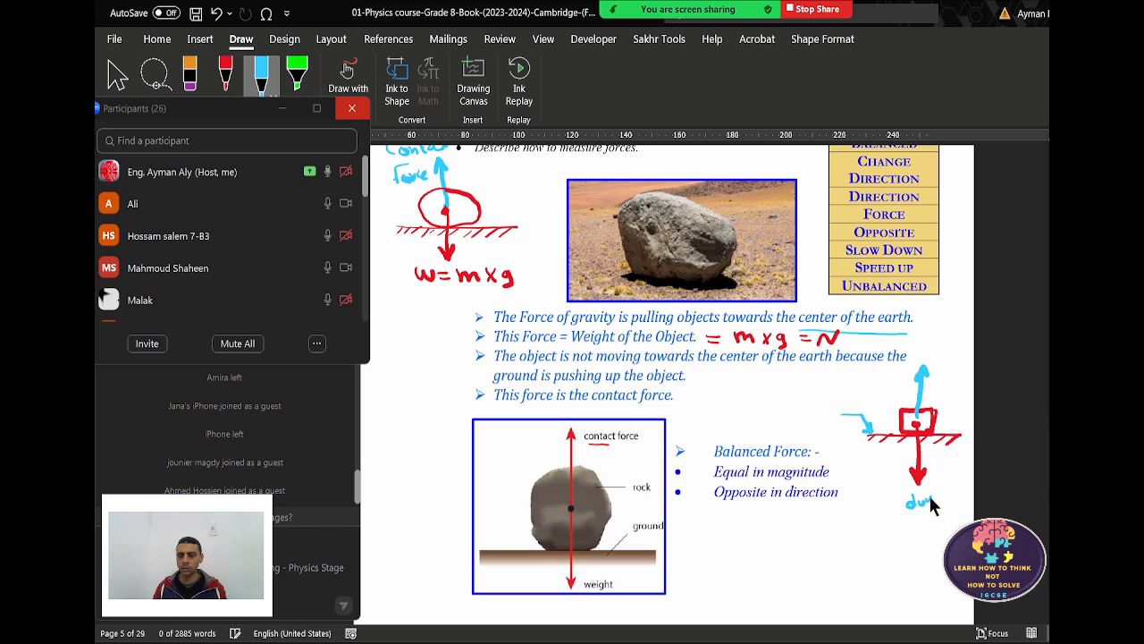
left_click_drag(926, 356, 946, 355)
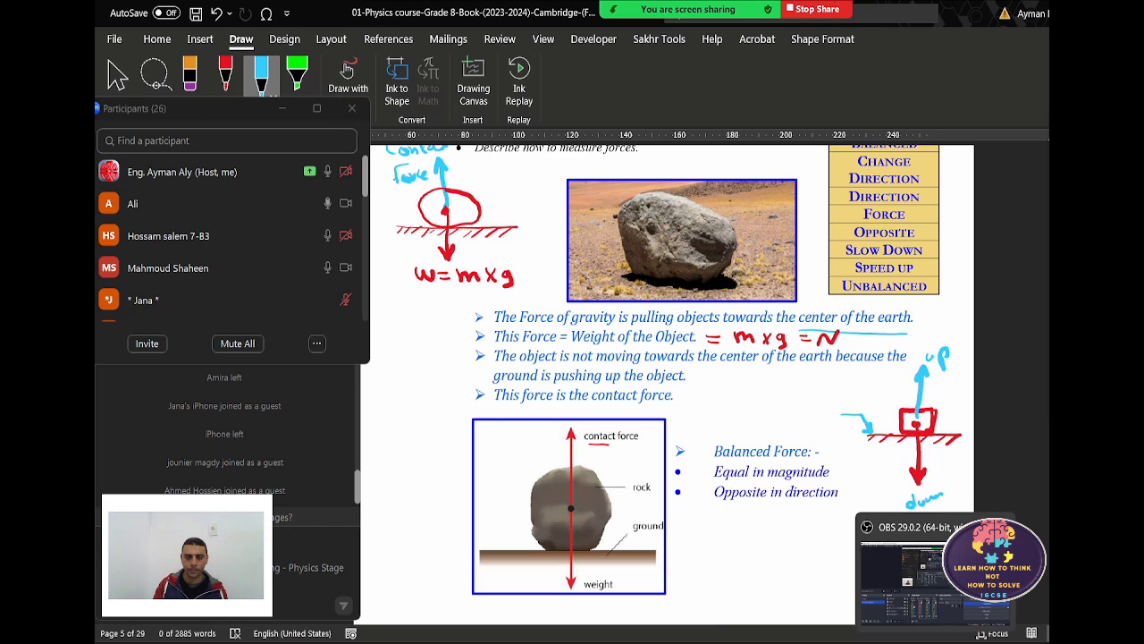
- Close the Zoom participants and chat windows, hide Webcam2 in OBS, and return to Word
left_click(934, 572)
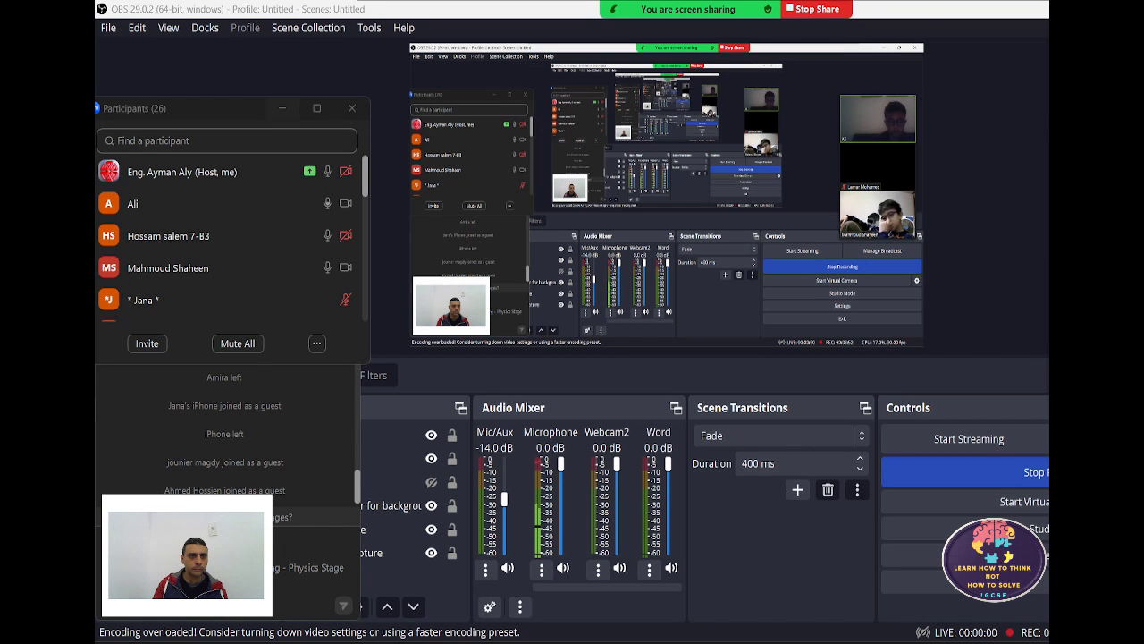
left_click(351, 108)
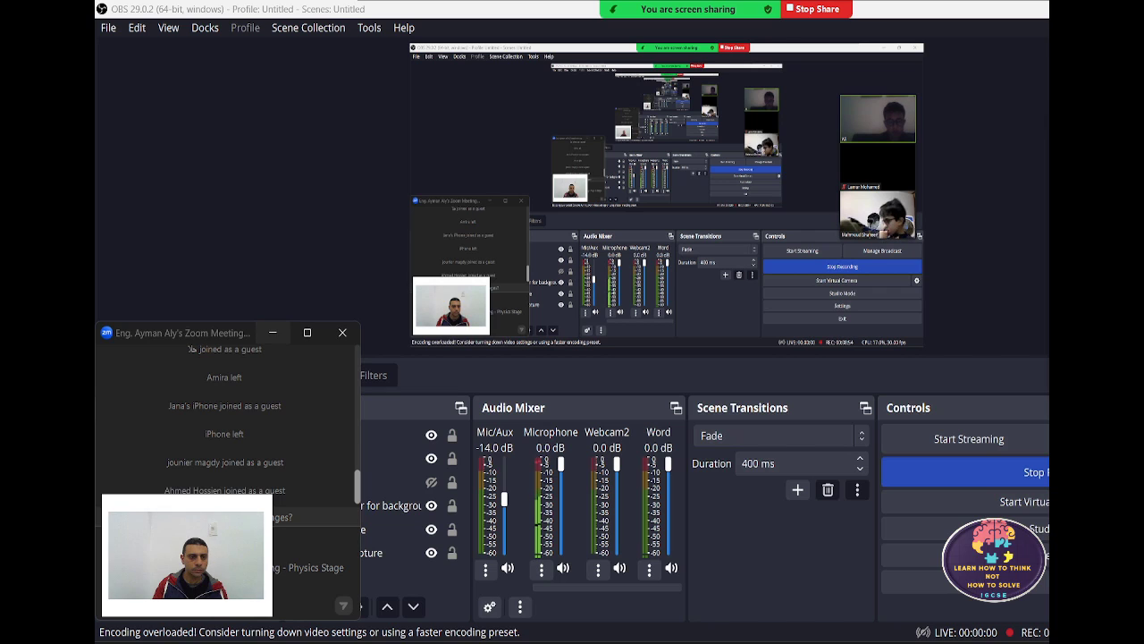
left_click(274, 331)
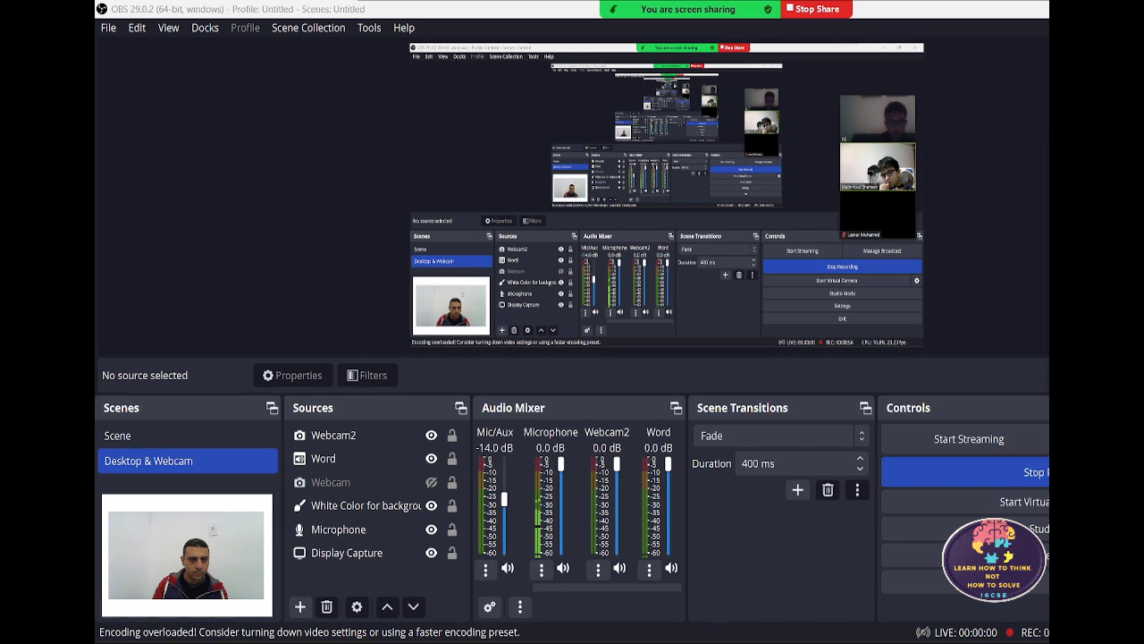
left_click(431, 434)
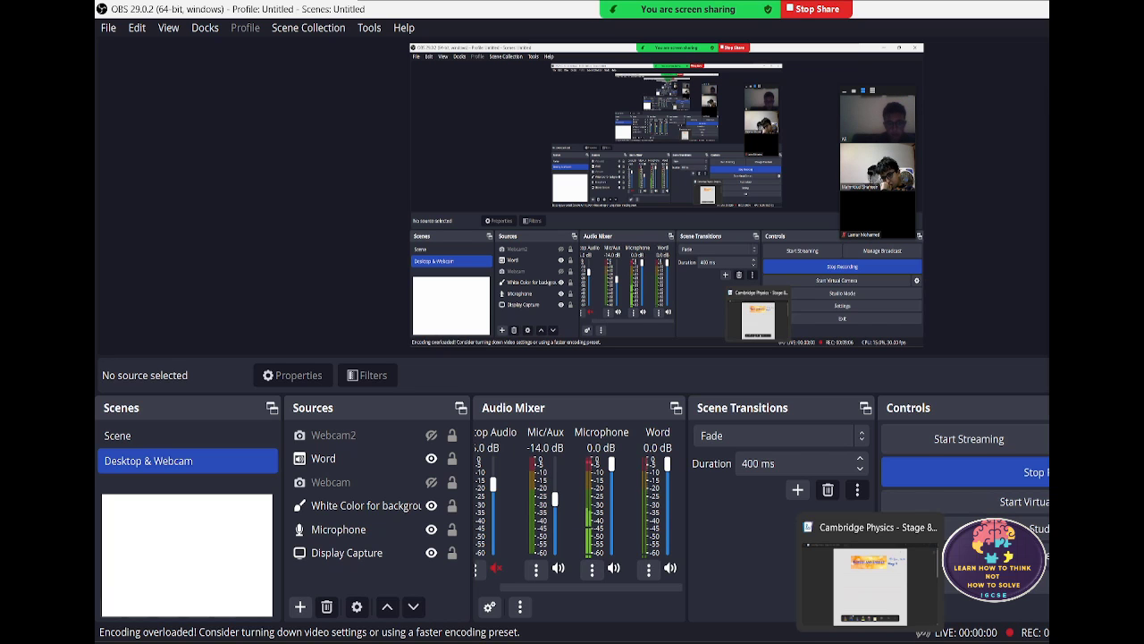
left_click(872, 572)
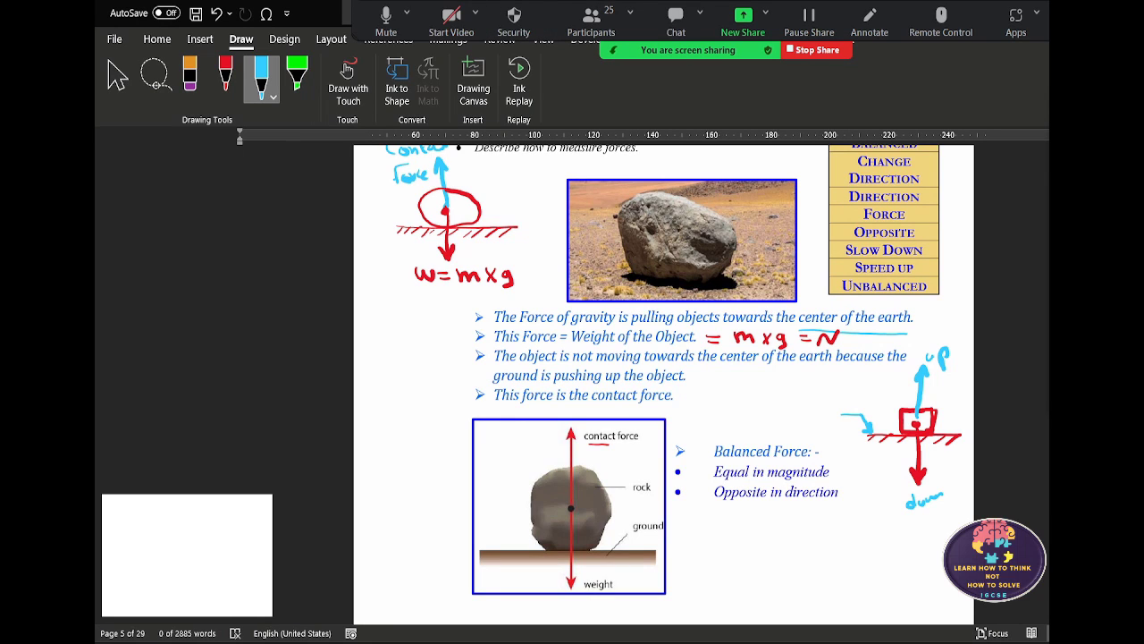
- Turn the Zoom camera back on and keep a narrowed participants panel open
left_click(451, 18)
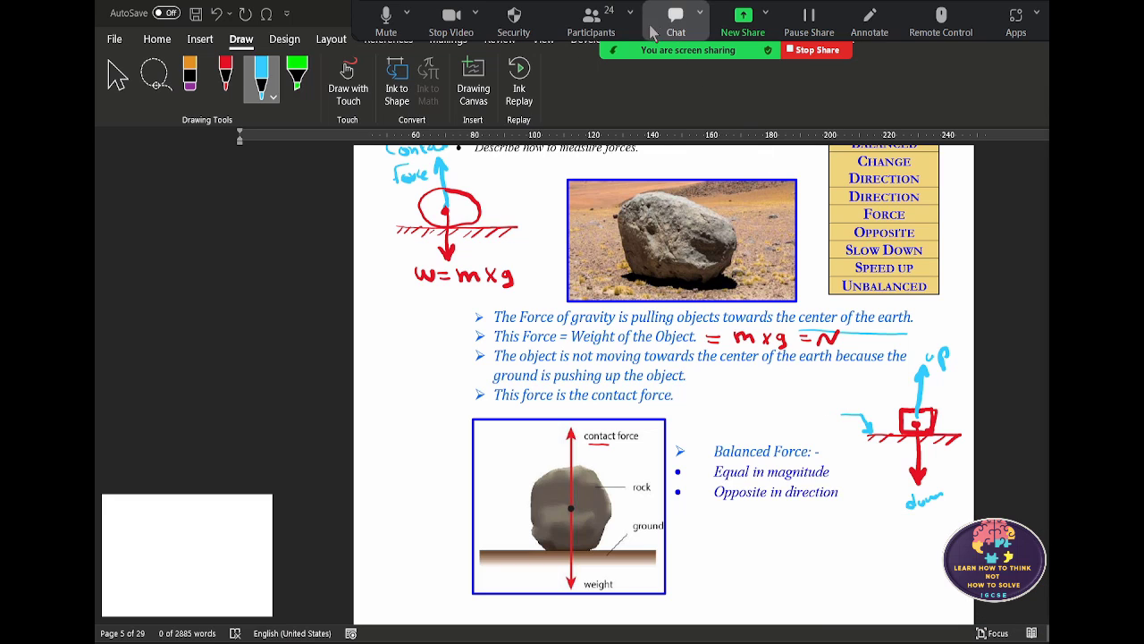
left_click(594, 36)
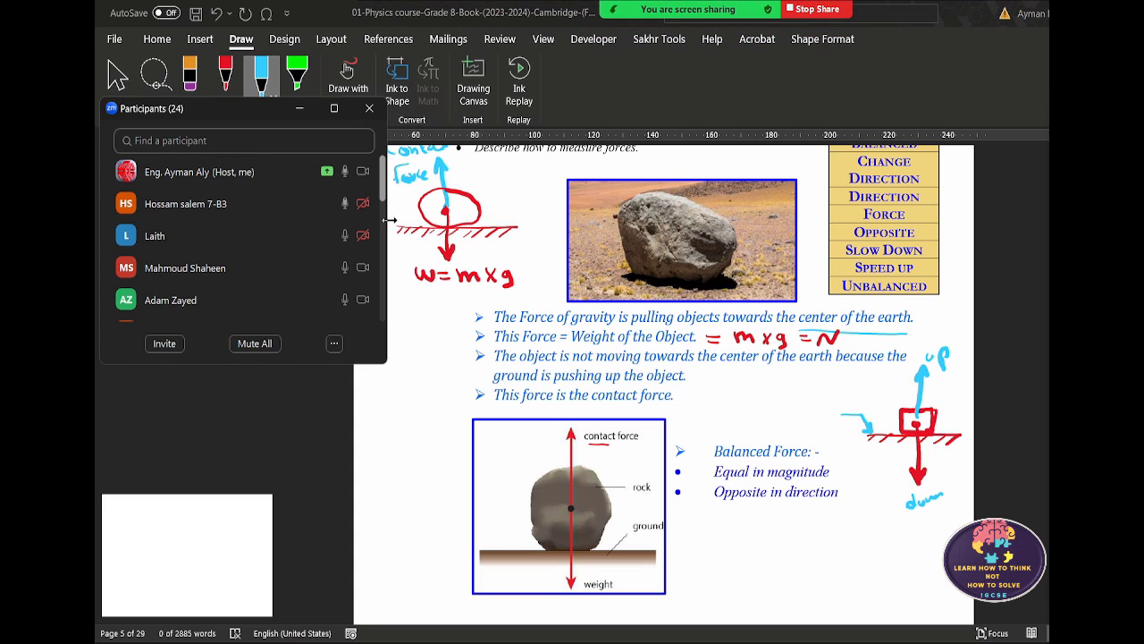
left_click_drag(386, 224, 352, 231)
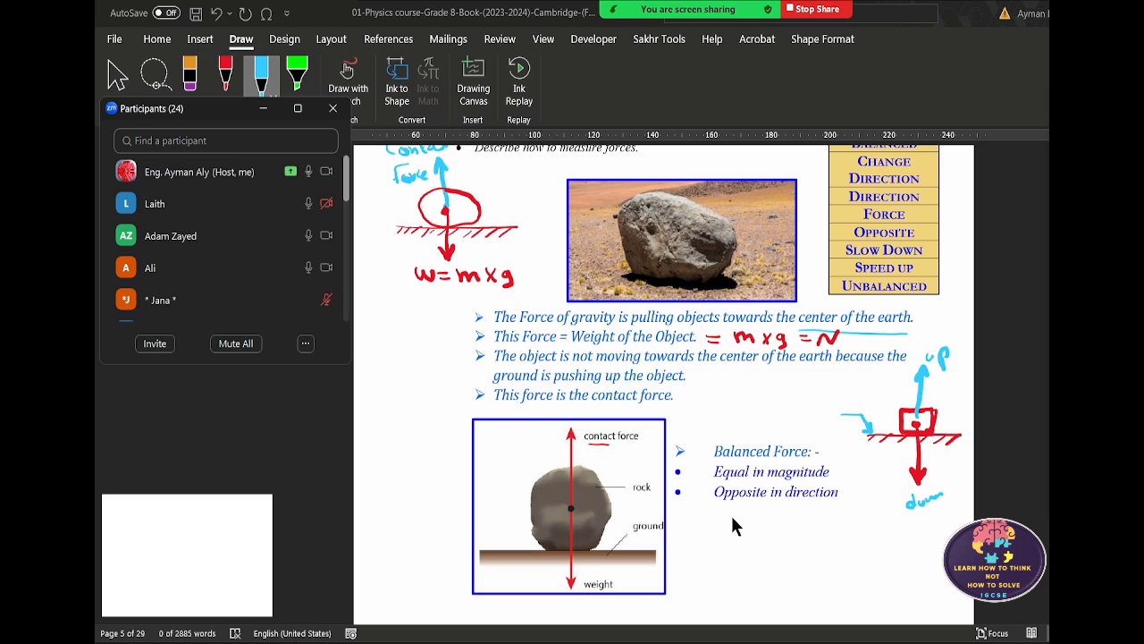
scroll(753, 532, "down", 1)
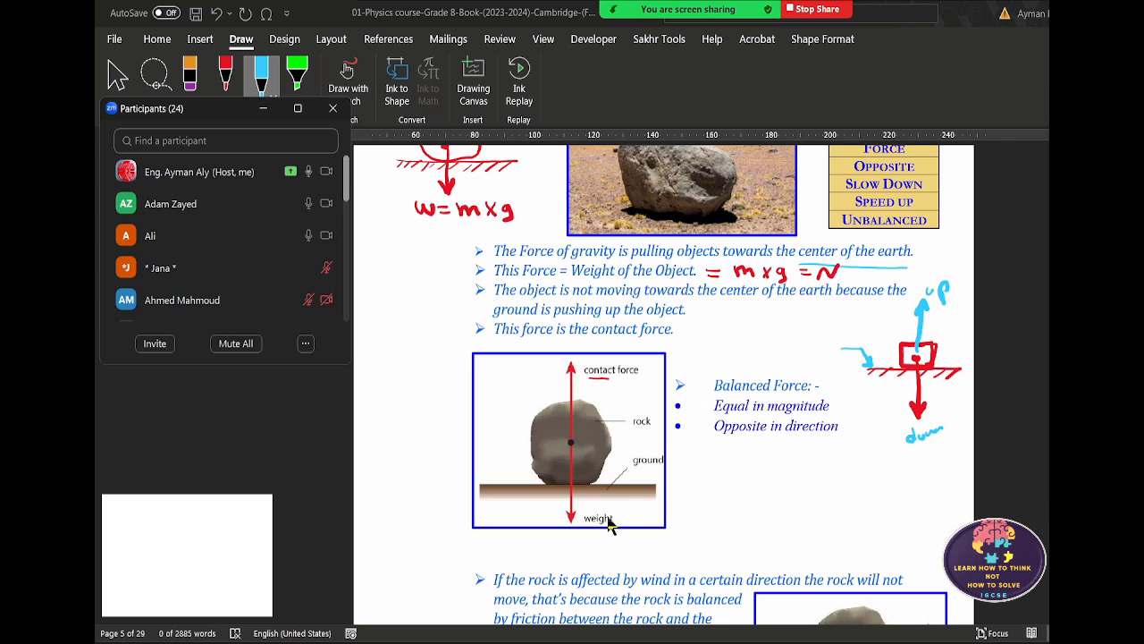
- Handwrite 'weight = Contact' in blue with an F above each word
left_click_drag(695, 485, 742, 494)
left_click_drag(756, 485, 772, 500)
left_click_drag(766, 490, 780, 488)
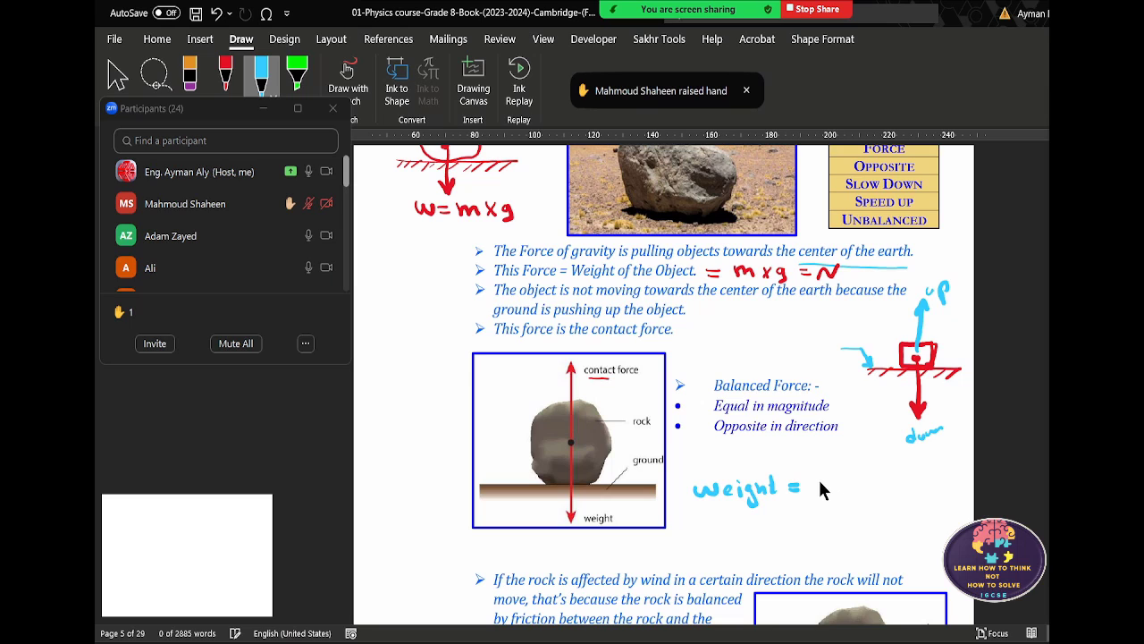
left_click_drag(860, 476, 862, 493)
left_click_drag(856, 484, 898, 490)
left_click_drag(889, 483, 905, 481)
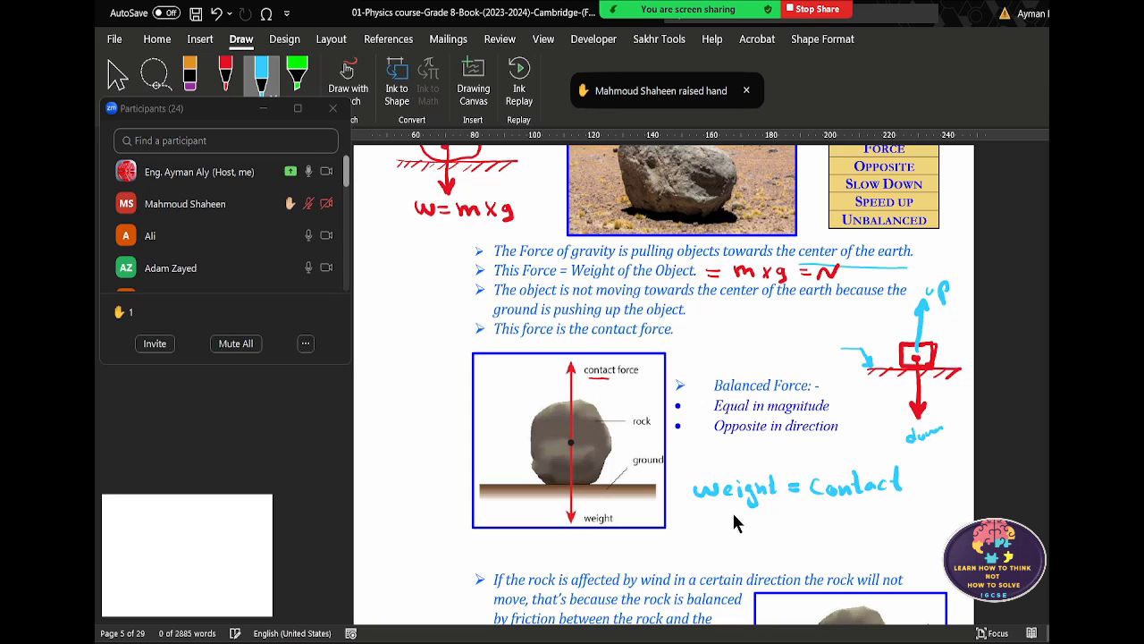
left_click_drag(730, 444, 726, 465)
mouse_move(724, 443)
left_mouse_down()
mouse_move(740, 440)
mouse_move(734, 451)
left_mouse_up()
- Scroll down until the wind-and-friction paragraph and its rock diagram are visible
scroll(718, 536, "down", 1)
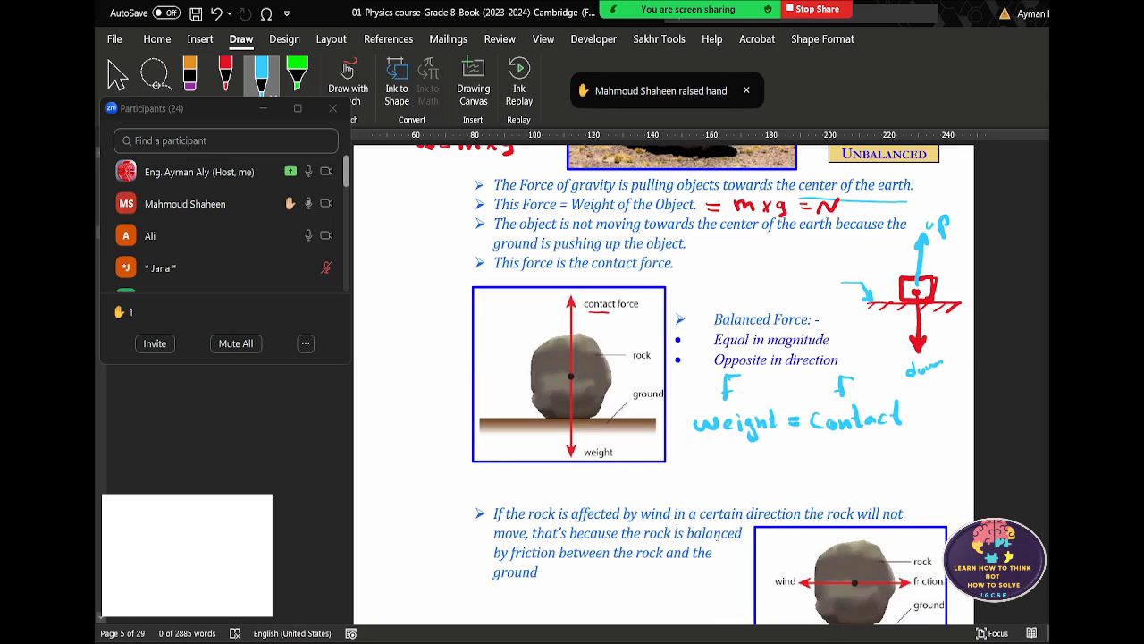
scroll(718, 534, "down", 1)
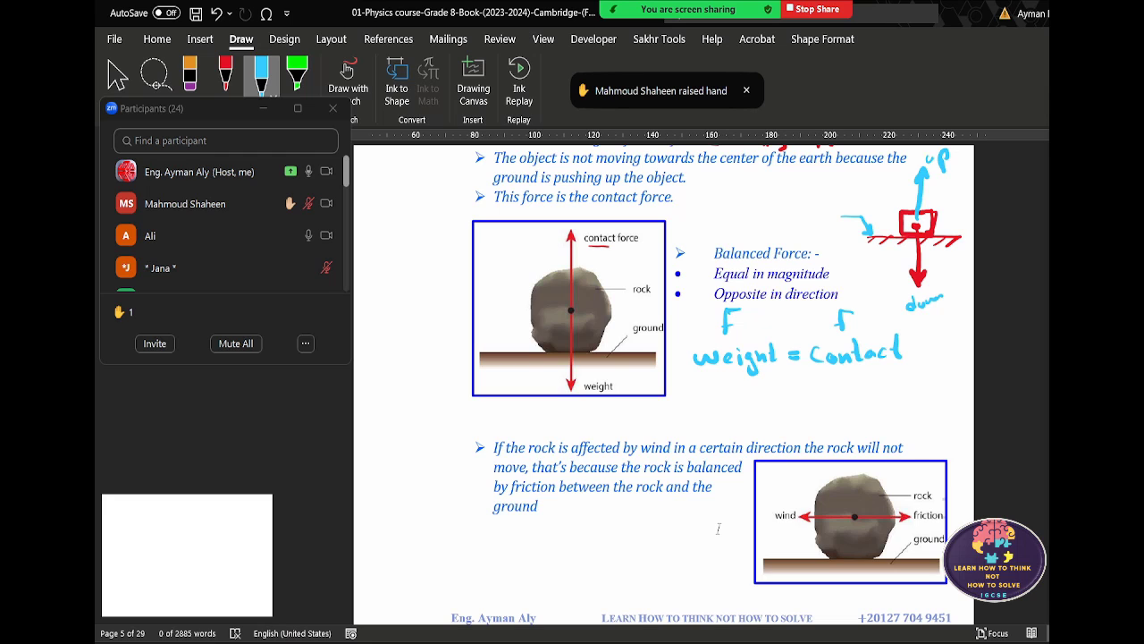
scroll(703, 510, "down", 1)
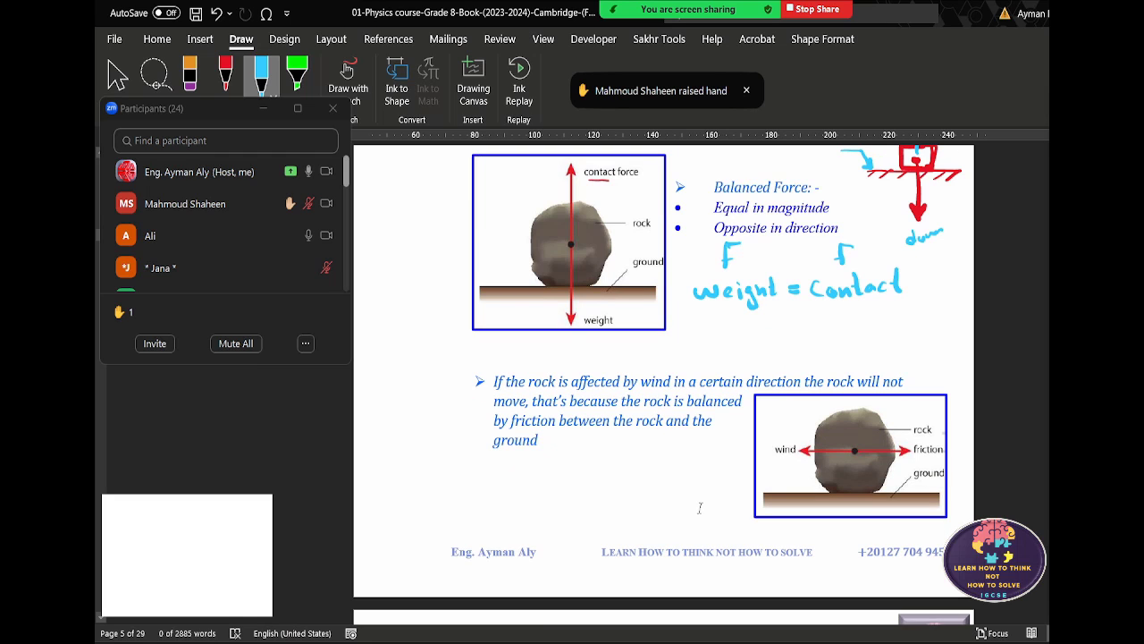
scroll(701, 508, "down", 1)
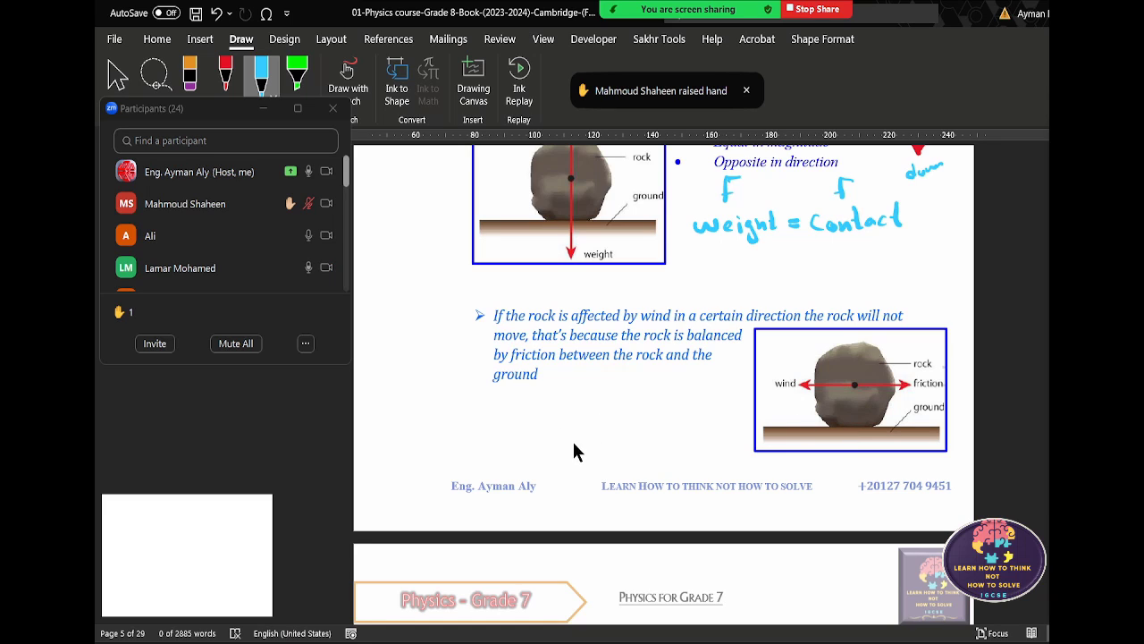
- Draw blue hatched ground, a rock and a leftward wind arrow, plus a red friction arrow below
mouse_move(560, 439)
left_mouse_down()
mouse_move(699, 445)
mouse_move(587, 453)
left_mouse_up()
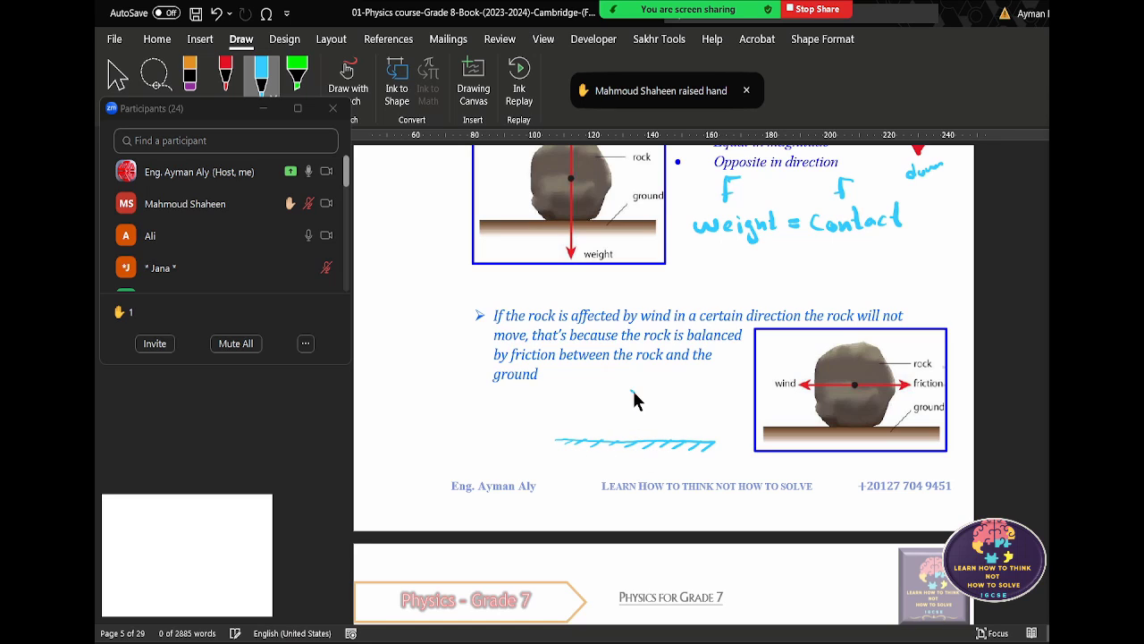
mouse_move(634, 394)
left_mouse_down()
mouse_move(607, 418)
mouse_move(636, 438)
mouse_move(671, 433)
mouse_move(661, 409)
left_mouse_up()
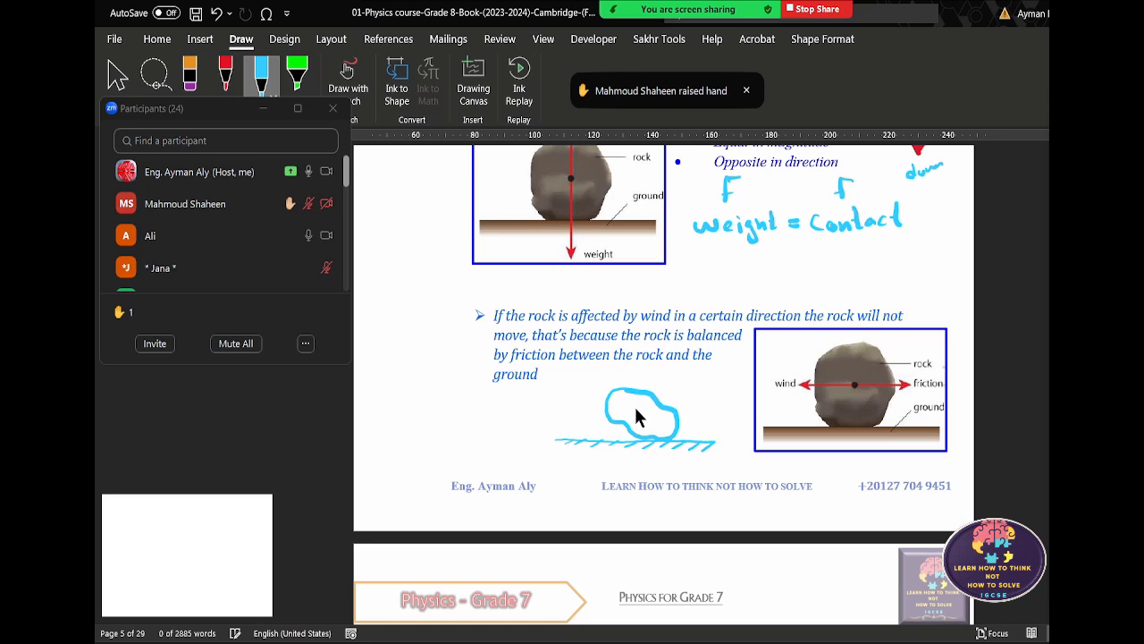
left_click_drag(631, 413, 569, 409)
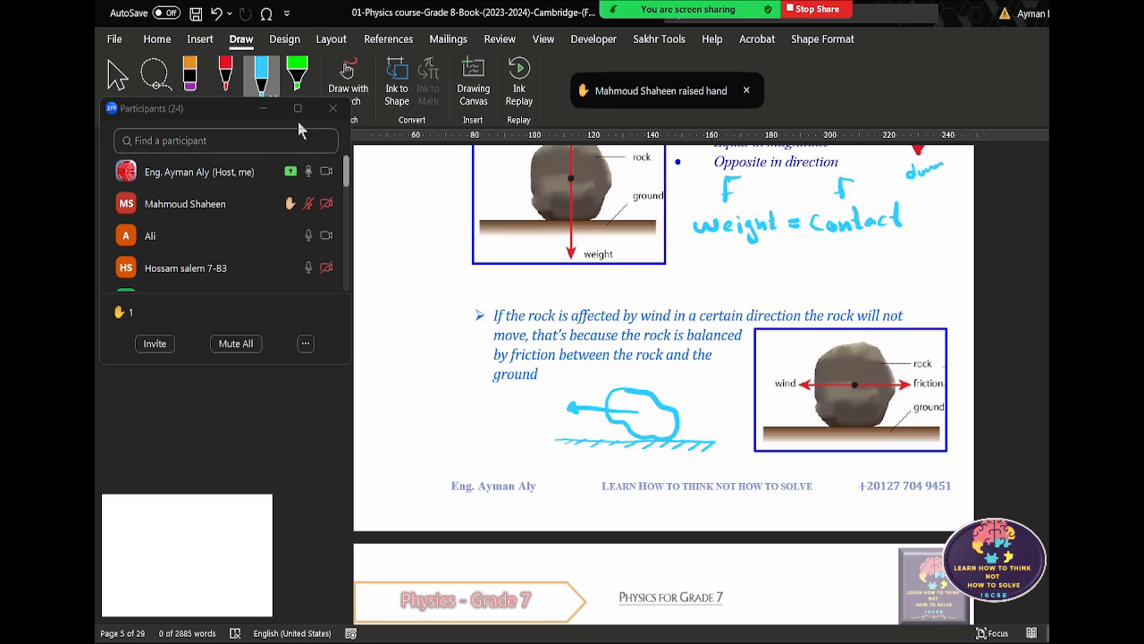
left_click(225, 73)
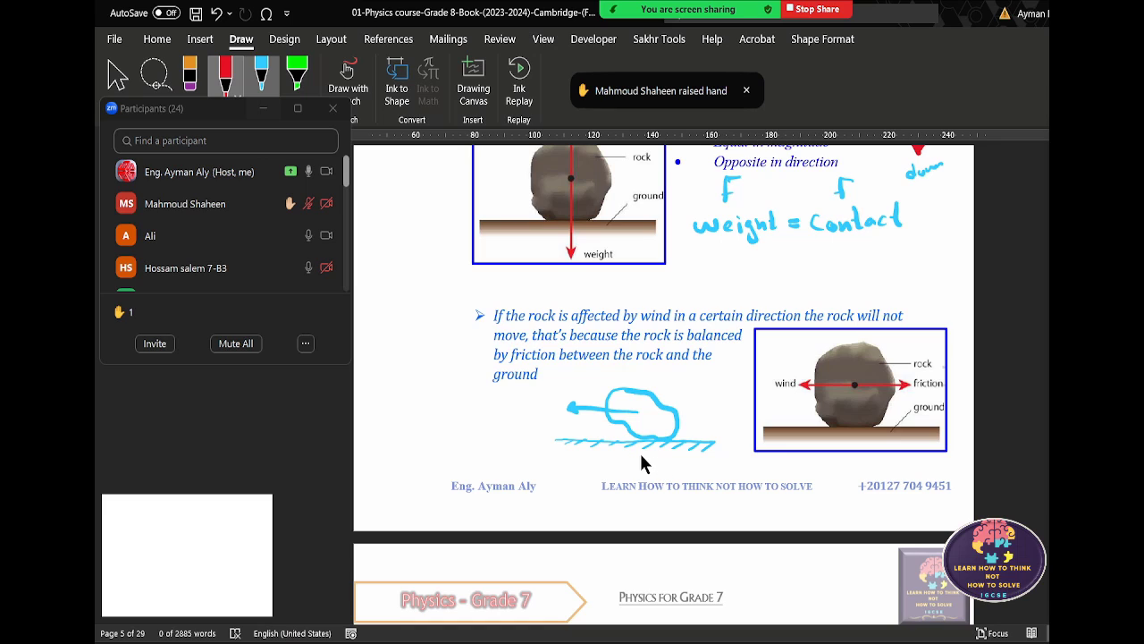
mouse_move(640, 453)
left_mouse_down()
mouse_move(699, 458)
mouse_move(685, 466)
left_mouse_up()
- Handwrite 'Friction Force = wind Force' in red beside the rock sketch
left_click_drag(385, 413, 384, 441)
mouse_move(384, 413)
left_mouse_down()
mouse_move(399, 413)
mouse_move(410, 440)
left_mouse_up()
mouse_move(425, 426)
left_mouse_down()
mouse_move(420, 438)
mouse_move(463, 437)
left_mouse_up()
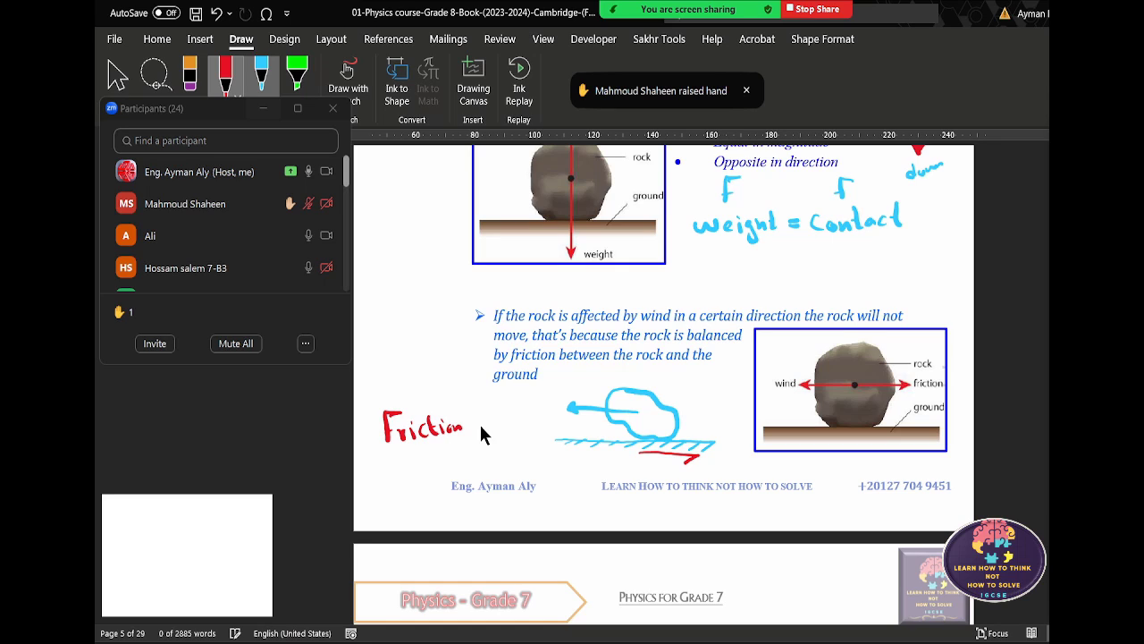
left_click_drag(386, 471, 385, 482)
left_click_drag(385, 472, 418, 469)
left_click_drag(426, 467, 434, 467)
left_click_drag(489, 424, 499, 424)
mouse_move(489, 434)
left_mouse_down()
mouse_move(554, 429)
mouse_move(511, 463)
mouse_move(545, 456)
left_mouse_up()
left_click_drag(552, 457, 559, 465)
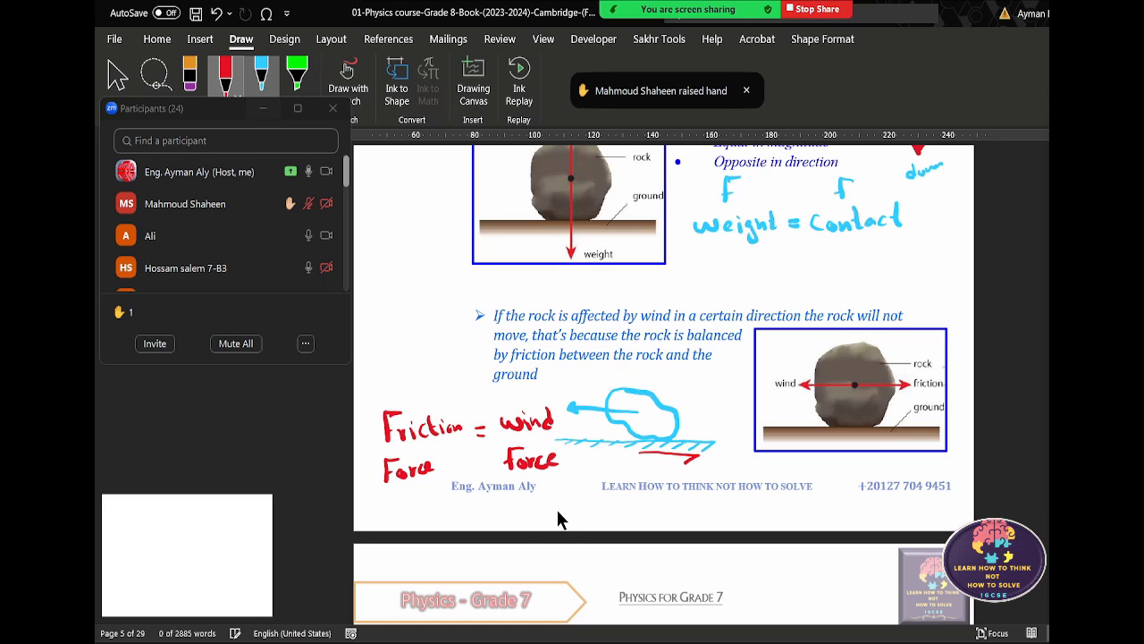
- Write 'The rock will not move' in red beneath the equation
left_click_drag(528, 507, 576, 497)
mouse_move(562, 501)
left_mouse_down()
mouse_move(563, 518)
mouse_move(579, 518)
left_mouse_up()
left_click_drag(581, 511, 626, 515)
mouse_move(639, 506)
left_mouse_down()
mouse_move(632, 513)
mouse_move(713, 511)
left_mouse_up()
left_click_drag(718, 495, 719, 512)
mouse_move(724, 495)
left_mouse_down()
mouse_move(725, 511)
mouse_move(785, 513)
left_mouse_up()
left_click_drag(778, 504, 862, 513)
left_click_drag(864, 508, 872, 506)
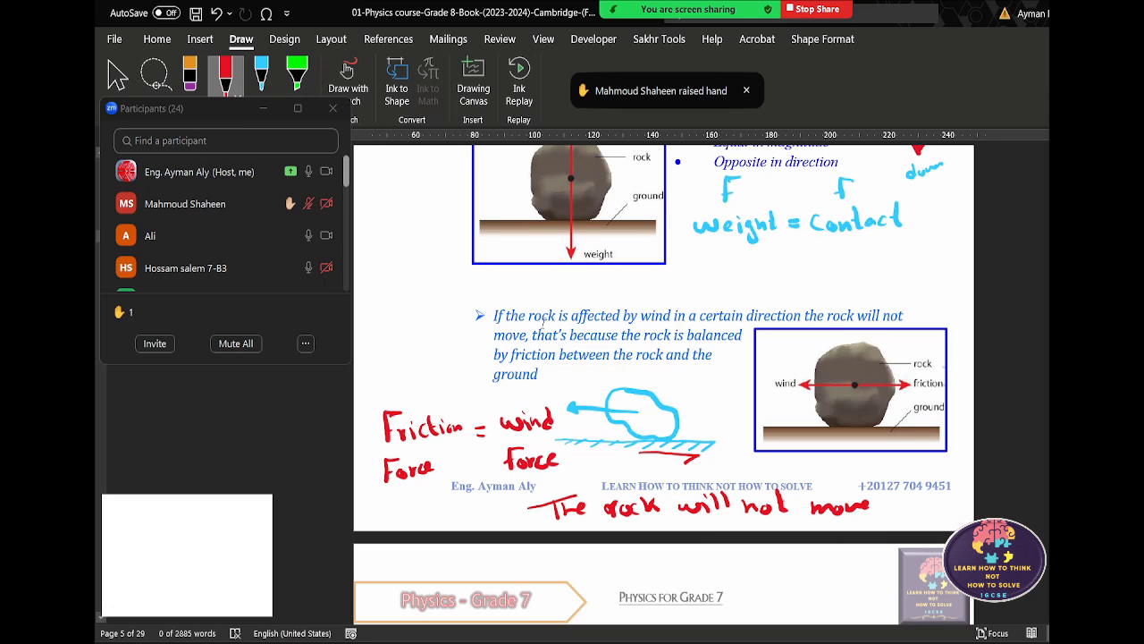
mouse_move(870, 630)
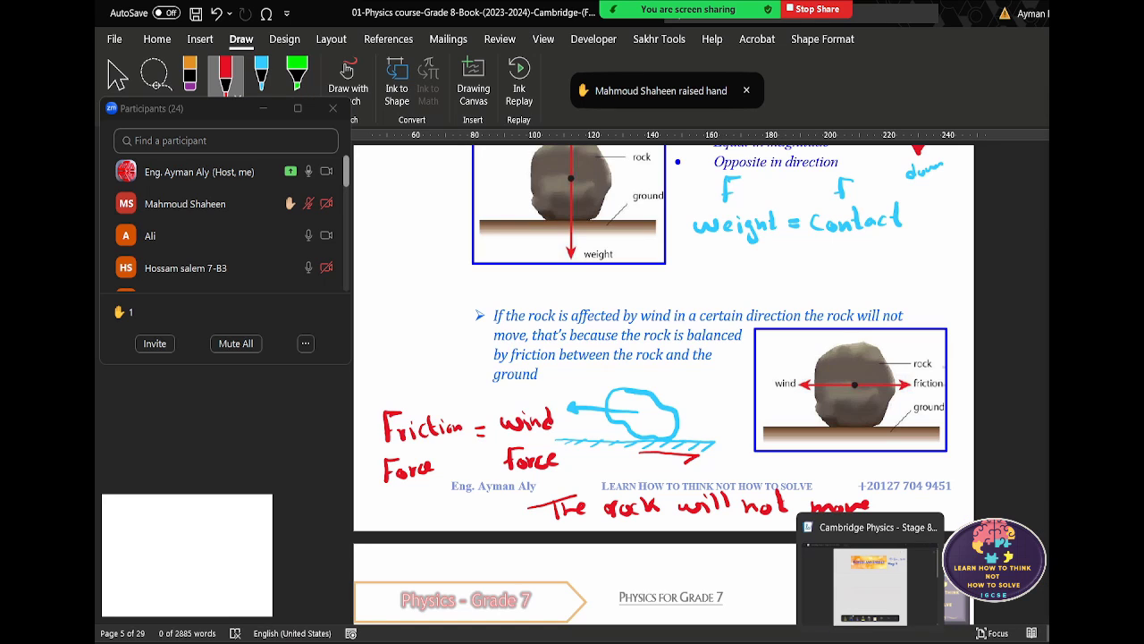
- Maximize the Journal Forces and Energy page and draw blue hatched ground with a rock
left_click(870, 585)
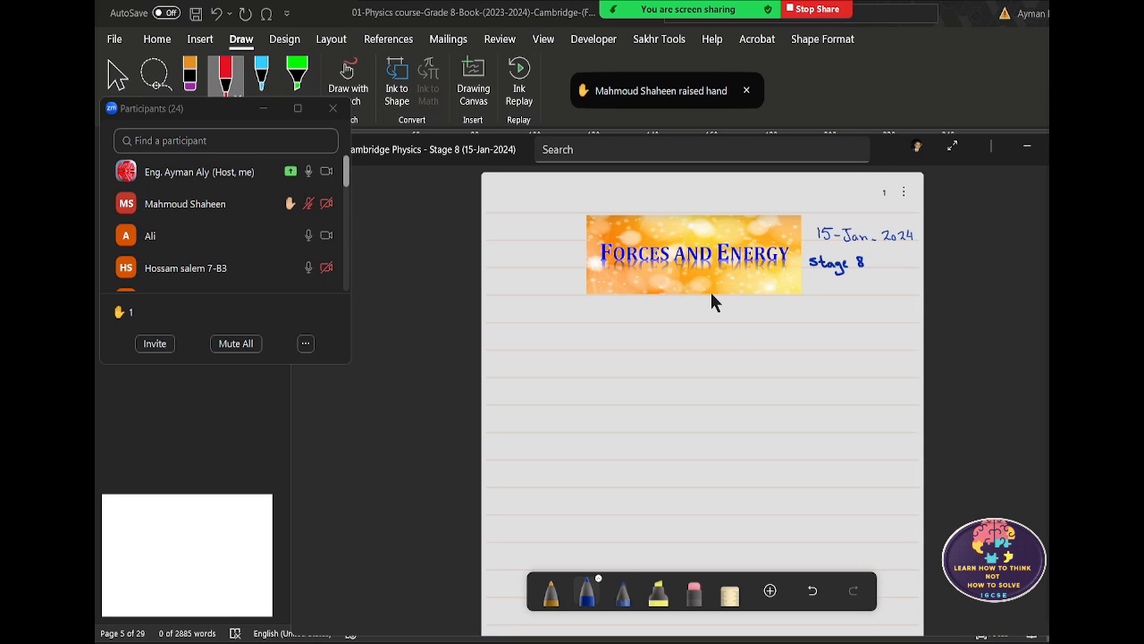
double_click(517, 150)
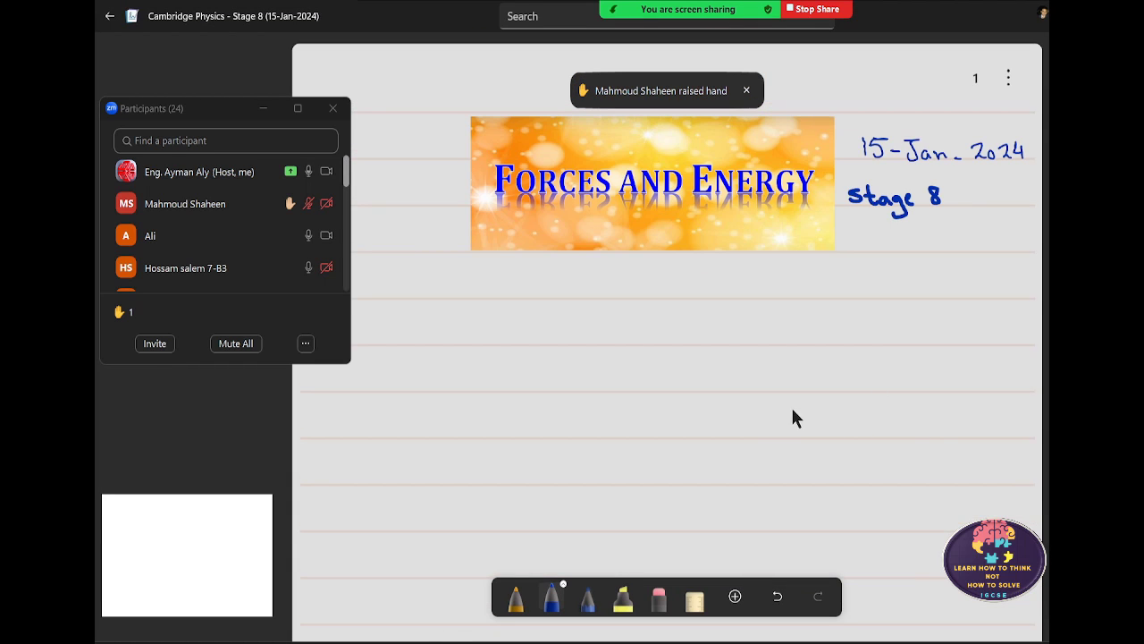
mouse_move(734, 391)
left_mouse_down()
mouse_move(957, 401)
mouse_move(868, 393)
mouse_move(765, 407)
left_mouse_up()
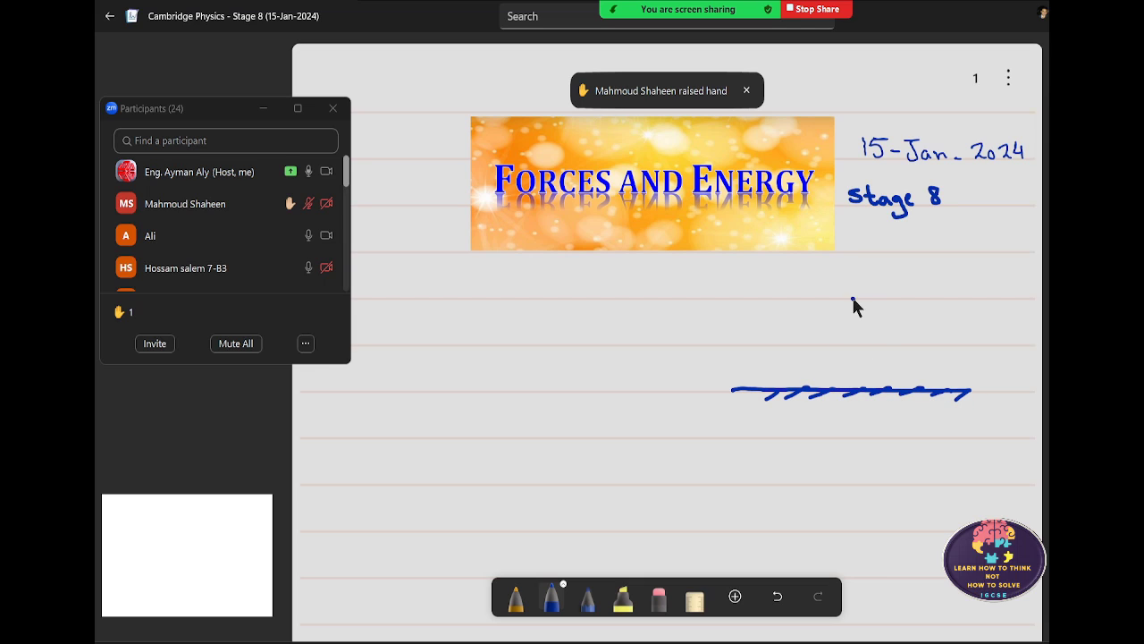
mouse_move(855, 298)
left_mouse_down()
mouse_move(888, 389)
mouse_move(904, 348)
mouse_move(855, 295)
left_mouse_up()
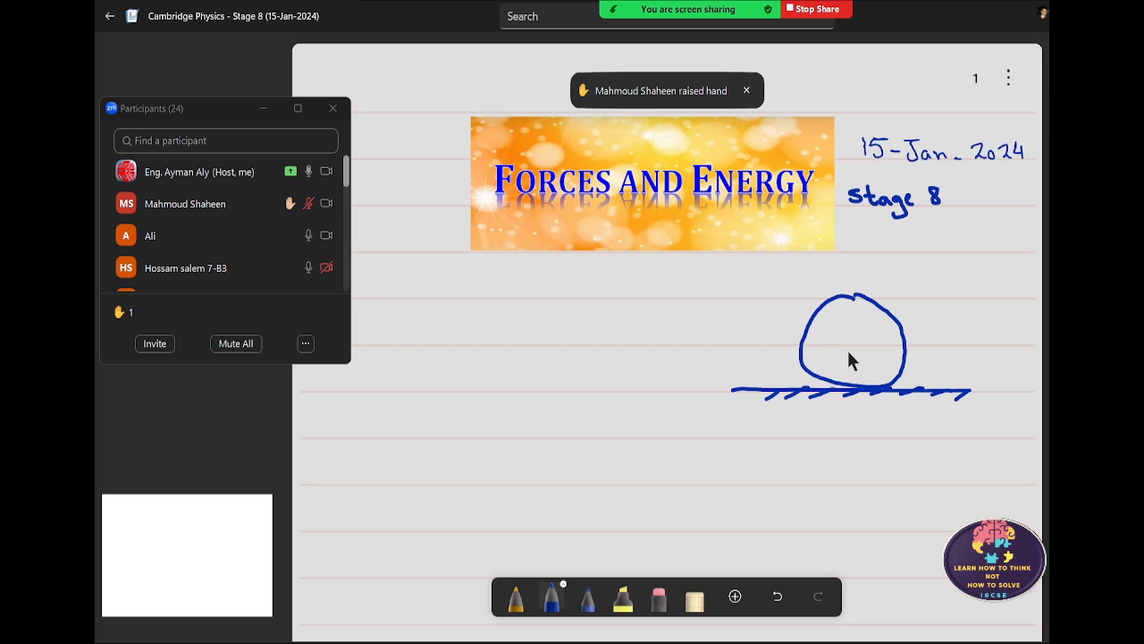
- Add a leftward arrow from a dot at the rock's centre, then select the yellow pencil
left_click(852, 343)
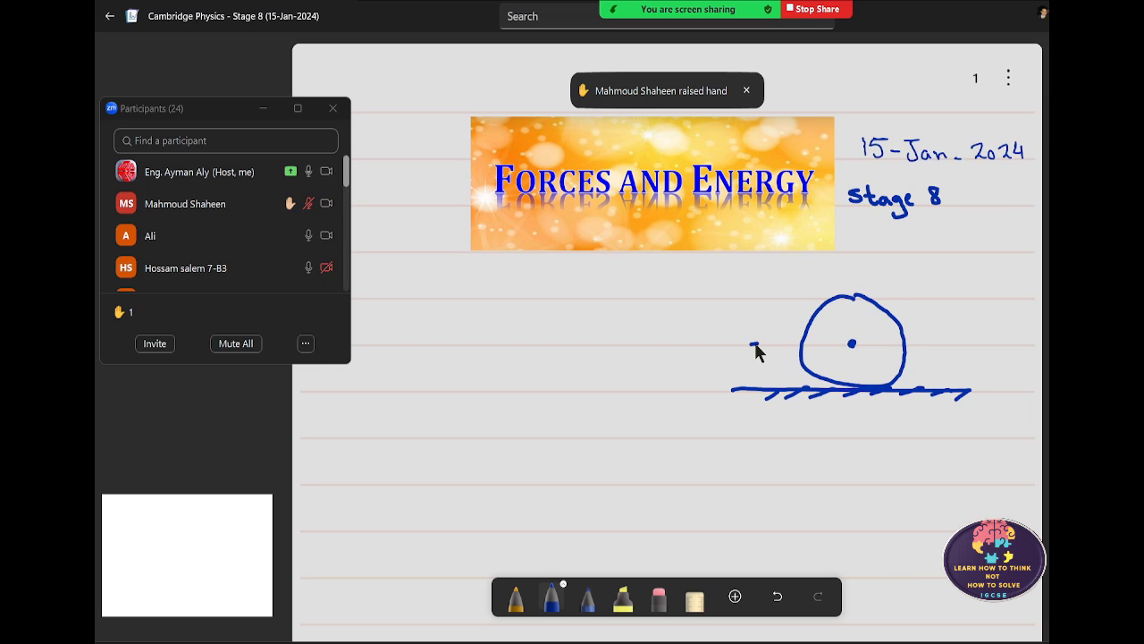
left_click_drag(756, 344, 854, 343)
left_click_drag(760, 339, 760, 347)
left_click(515, 597)
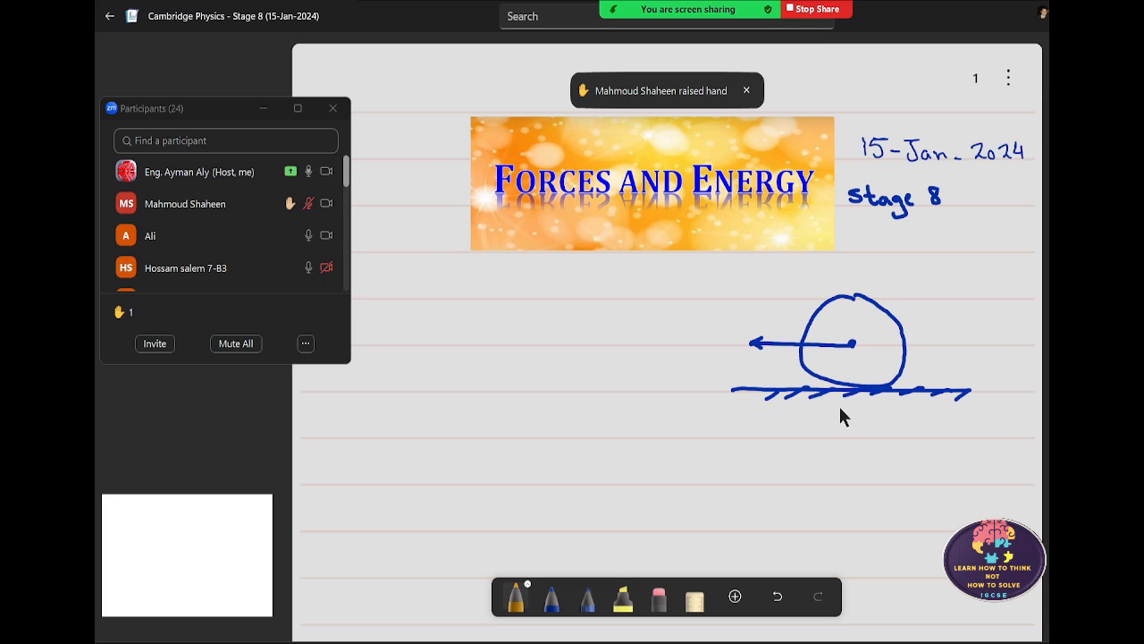
- Finish the orange arrowhead and label the blue arrow 'Movement' with 'left' above it
left_click_drag(922, 404, 935, 409)
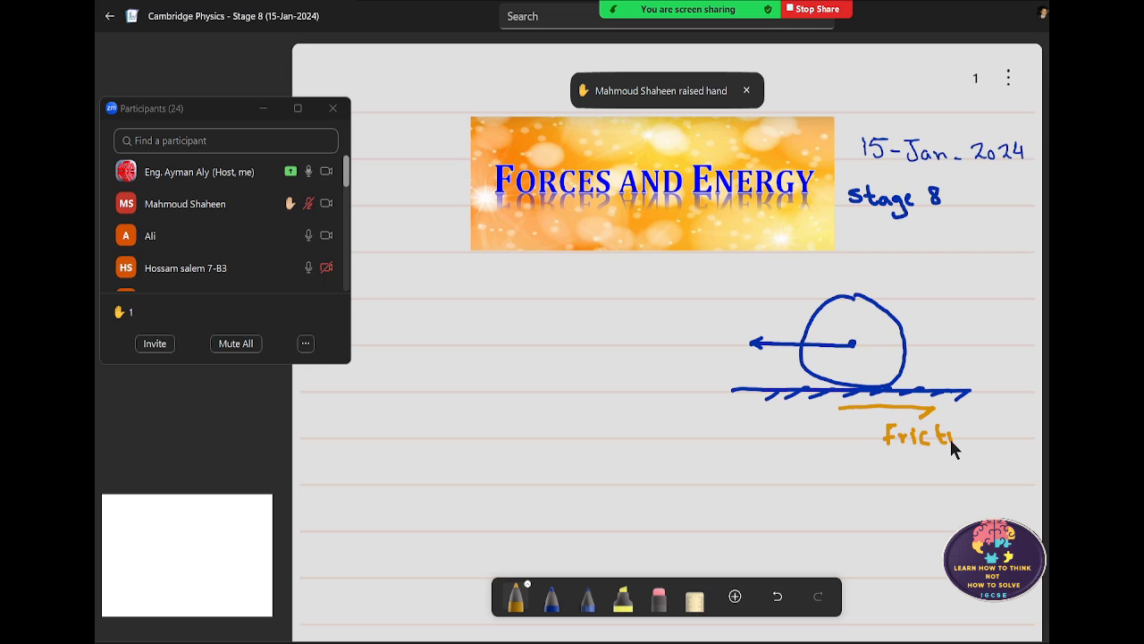
left_click(551, 599)
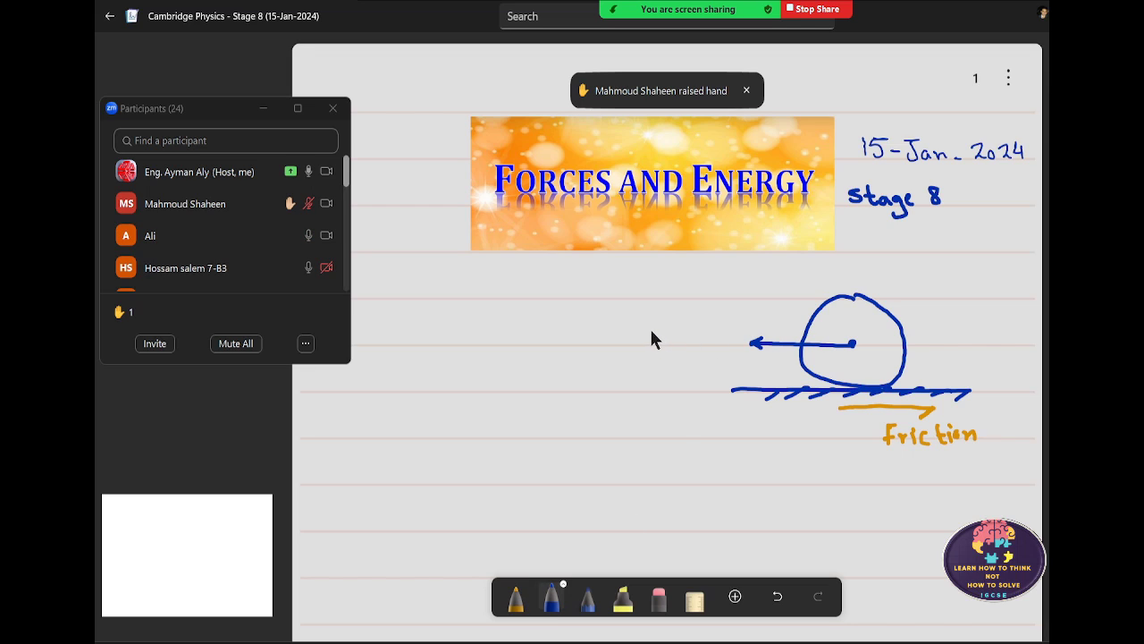
left_click_drag(638, 341, 748, 345)
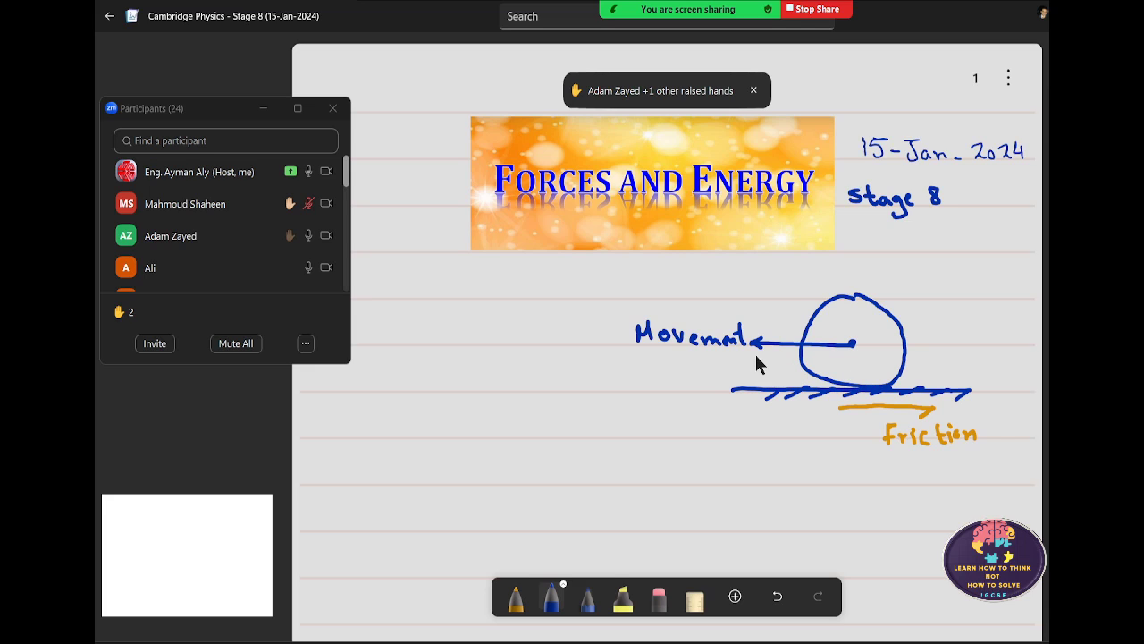
mouse_move(647, 285)
left_mouse_down()
mouse_move(649, 301)
mouse_move(678, 290)
left_mouse_up()
left_click_drag(682, 283, 684, 301)
- Write 'Right' beneath Friction in orange ink, then return to dark blue
left_click(516, 596)
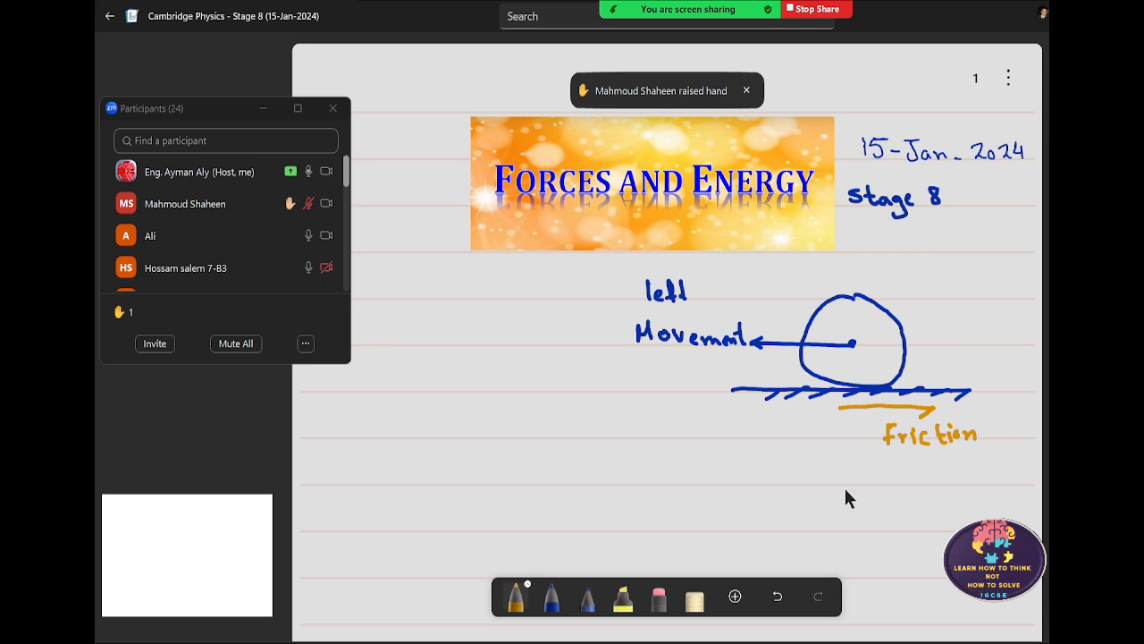
mouse_move(914, 466)
left_mouse_down()
mouse_move(948, 497)
mouse_move(983, 468)
left_mouse_up()
left_click(934, 466)
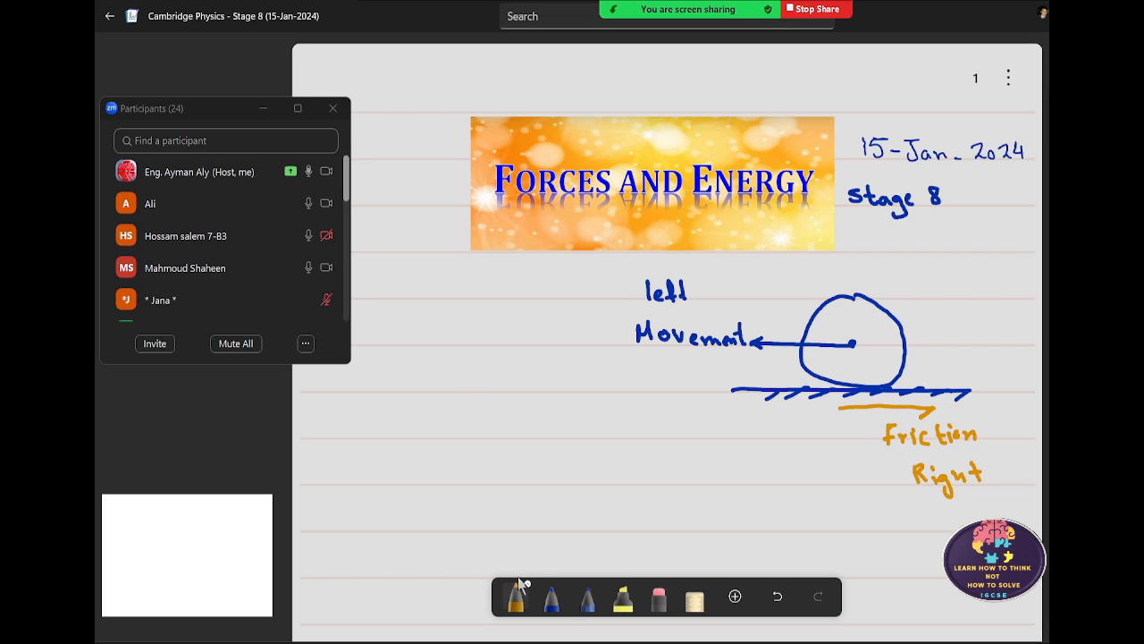
left_click(550, 594)
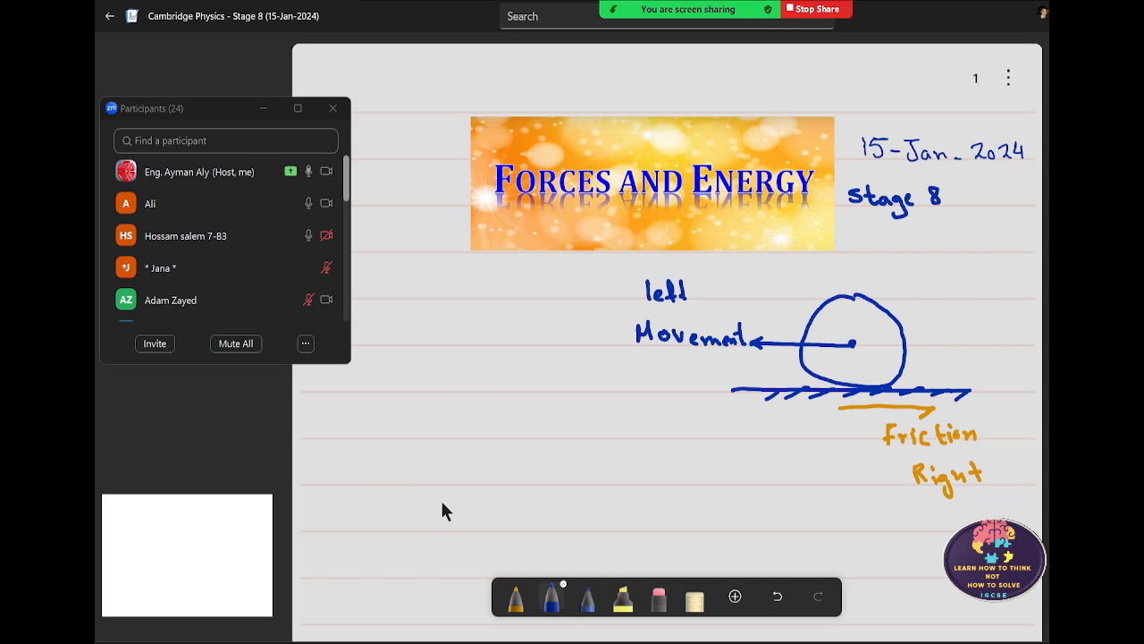
- Write 'The ball is balanced =' in blue below the ball diagram
mouse_move(336, 462)
left_mouse_down()
mouse_move(357, 481)
mouse_move(463, 485)
left_mouse_up()
mouse_move(471, 463)
left_mouse_down()
mouse_move(476, 483)
mouse_move(554, 484)
left_mouse_up()
mouse_move(569, 474)
left_mouse_down()
mouse_move(572, 485)
mouse_move(622, 485)
left_mouse_up()
mouse_move(633, 474)
left_mouse_down()
mouse_move(626, 484)
mouse_move(680, 484)
left_mouse_up()
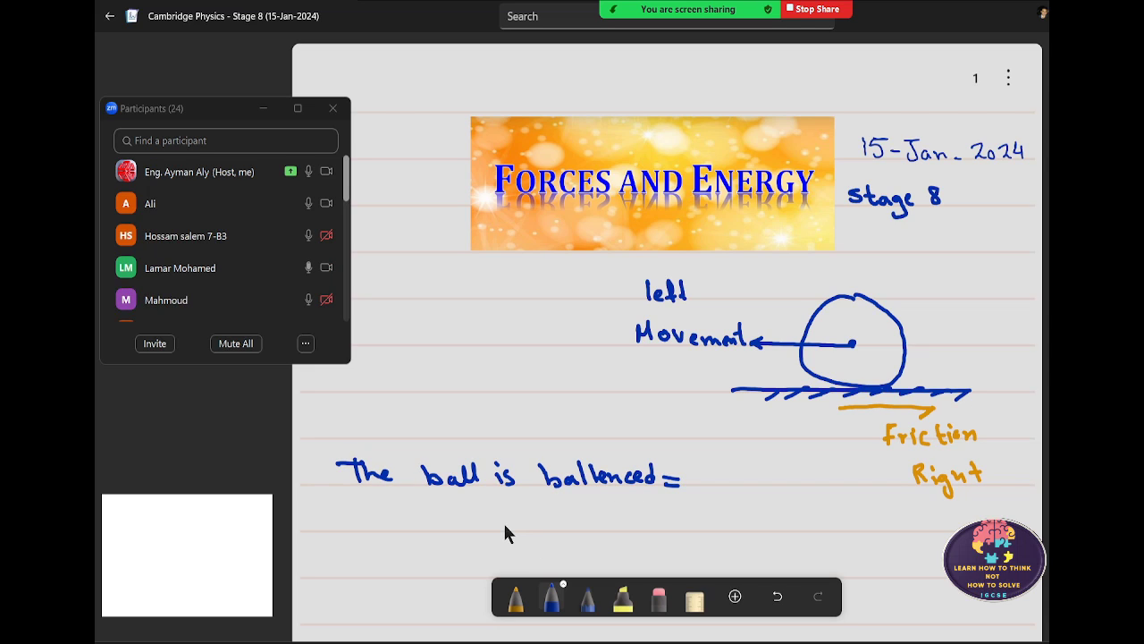
- Add 'Movement force to left =' in blue and 'Friction force to right' in orange
mouse_move(493, 530)
left_mouse_down()
mouse_move(608, 524)
mouse_move(636, 539)
mouse_move(706, 527)
mouse_move(769, 542)
left_mouse_up()
mouse_move(778, 523)
left_mouse_down()
mouse_move(788, 534)
mouse_move(879, 530)
left_mouse_up()
left_click(516, 597)
mouse_move(885, 513)
left_mouse_down()
mouse_move(890, 533)
mouse_move(894, 522)
left_mouse_up()
mouse_move(897, 519)
left_mouse_down()
mouse_move(897, 533)
mouse_move(964, 529)
left_mouse_up()
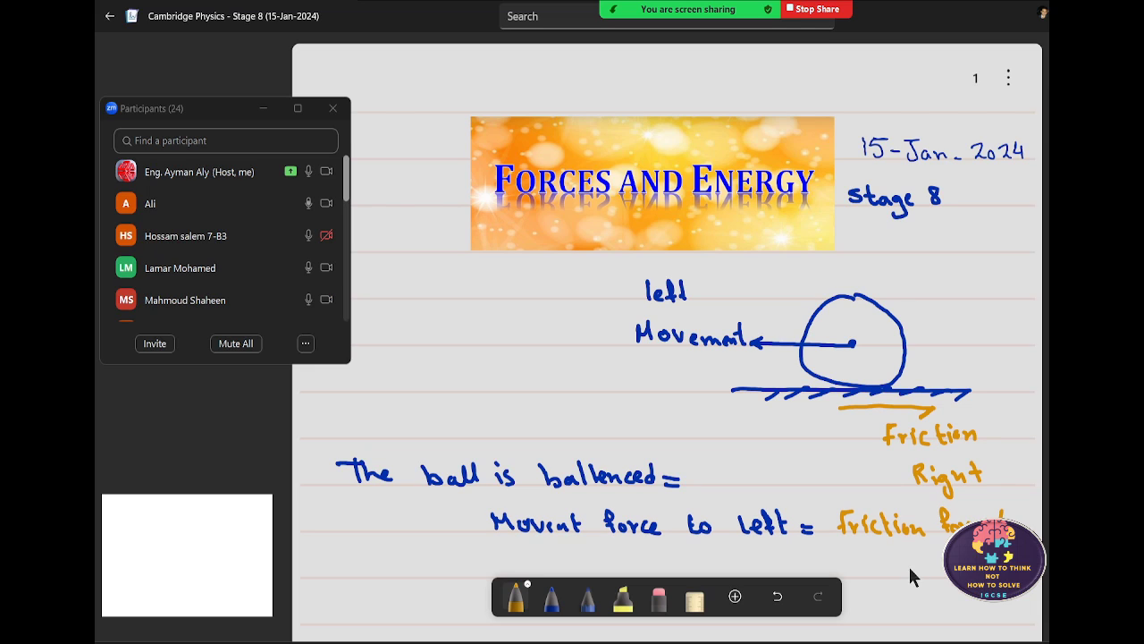
mouse_move(885, 563)
left_mouse_down()
mouse_move(925, 587)
mouse_move(944, 576)
left_mouse_up()
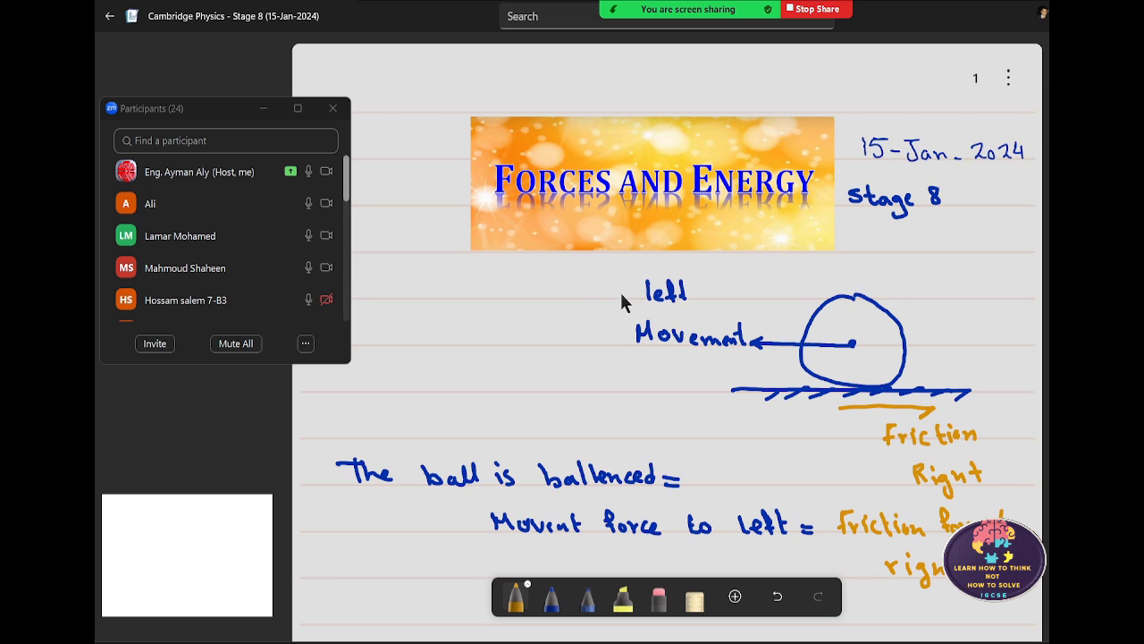
scroll(621, 290, "down", 5)
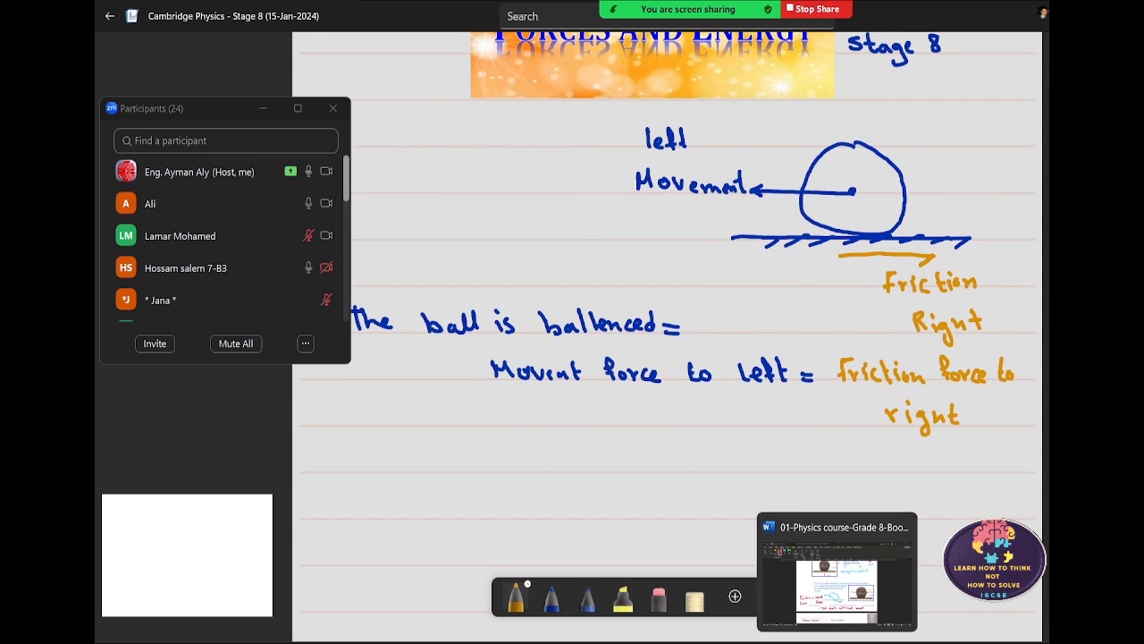
- Switch to Word, scroll to the 'If the rock is pushed' page and copy its force diagram
left_click(837, 572)
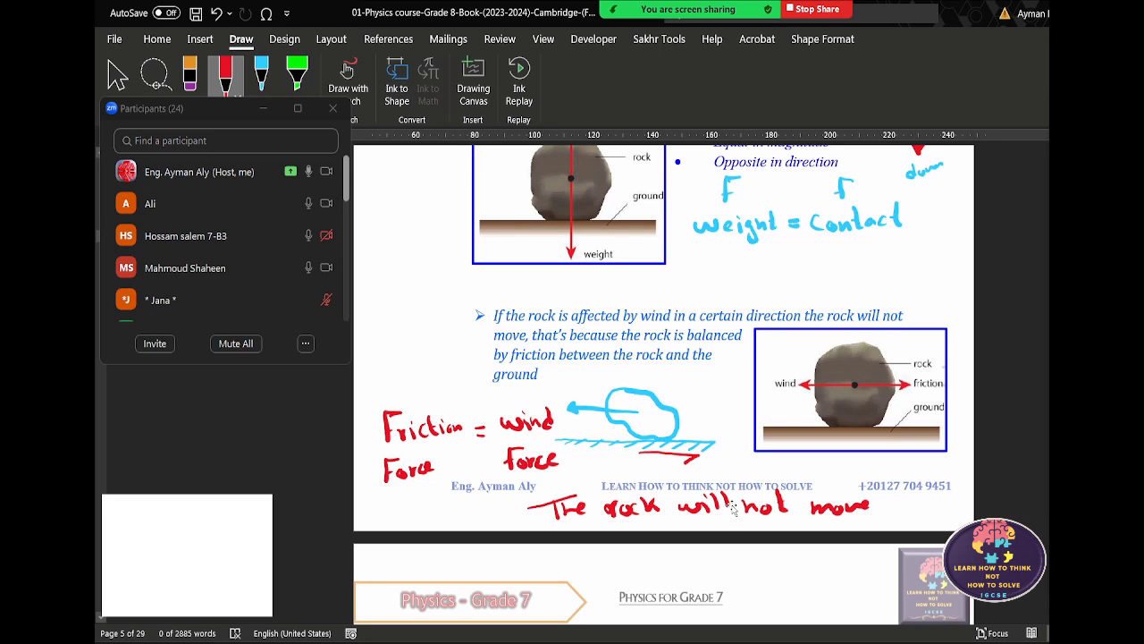
scroll(732, 503, "down", 3)
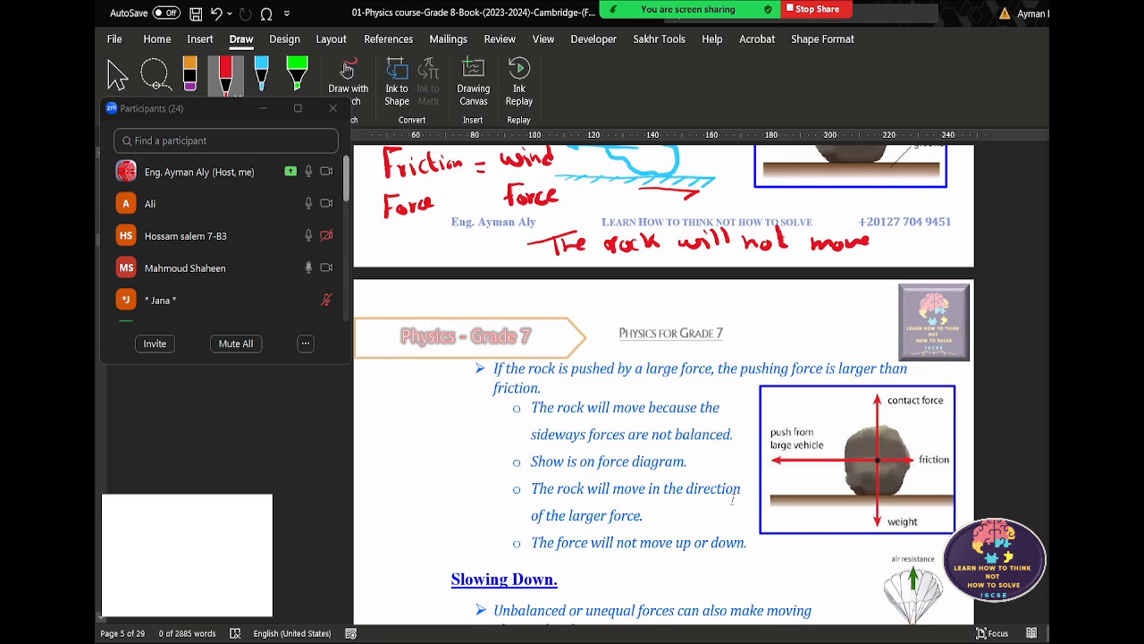
scroll(732, 500, "down", 1)
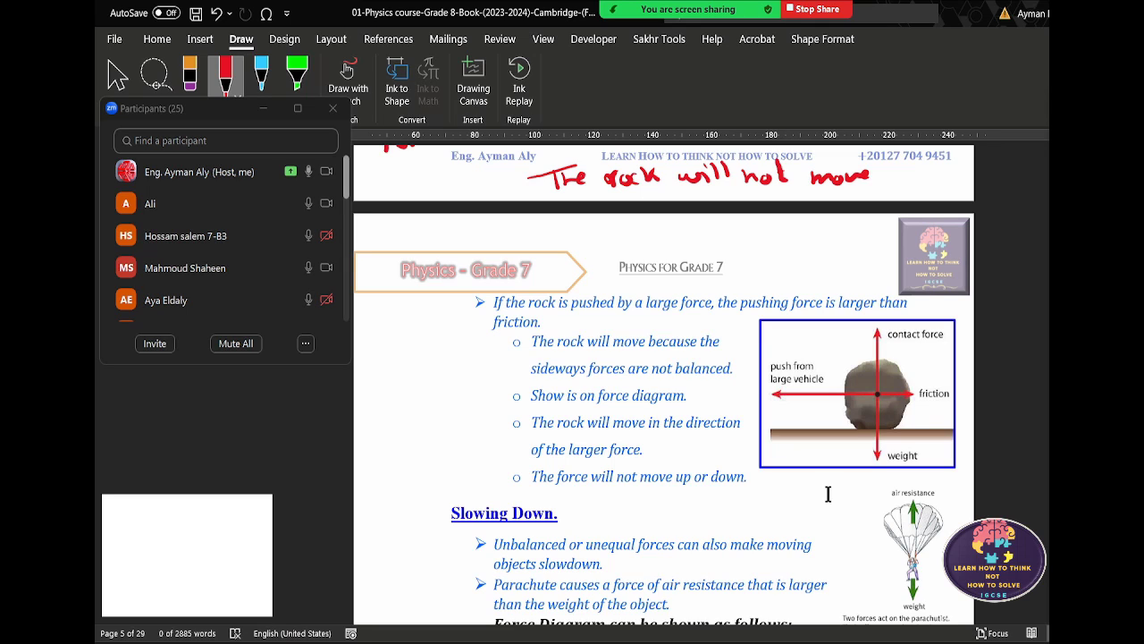
left_click(895, 427)
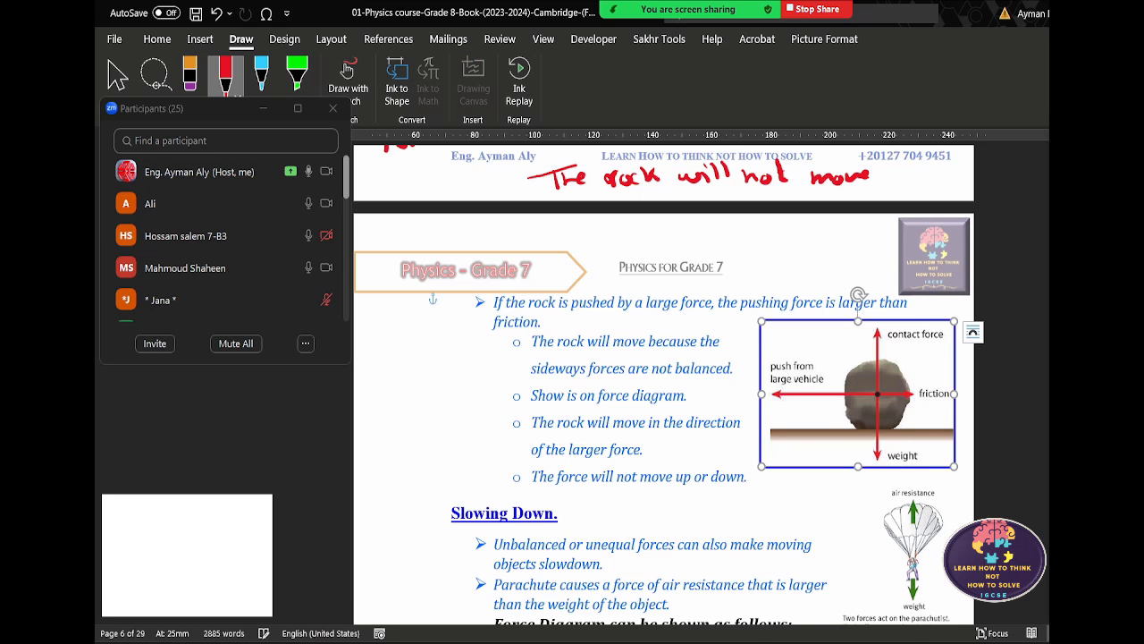
key("alt+Tab")
- Paste the rock force diagram from the page menu and position it below the balanced-ball equation
scroll(737, 498, "down", 3)
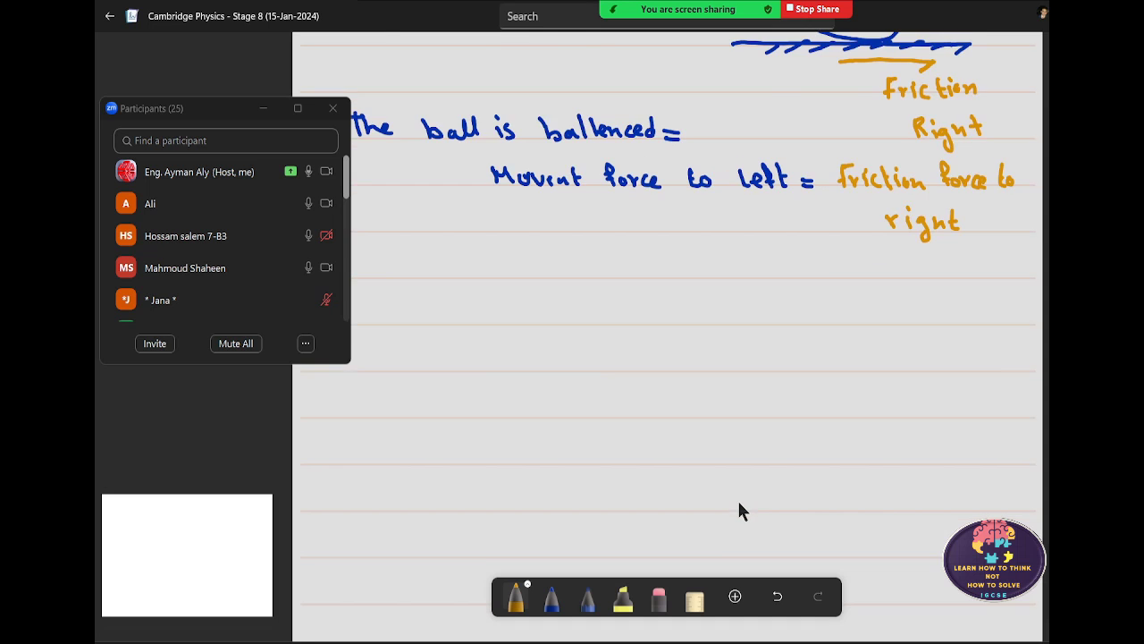
scroll(716, 429, "down", 2)
scroll(1027, 81, "up", 4)
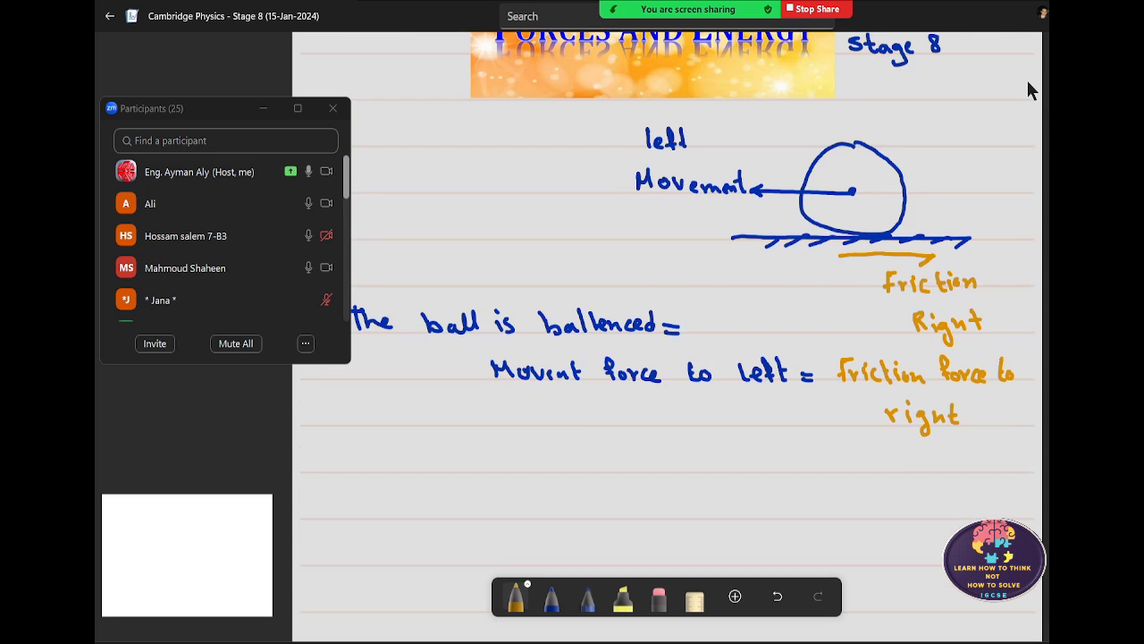
scroll(1027, 81, "up", 2)
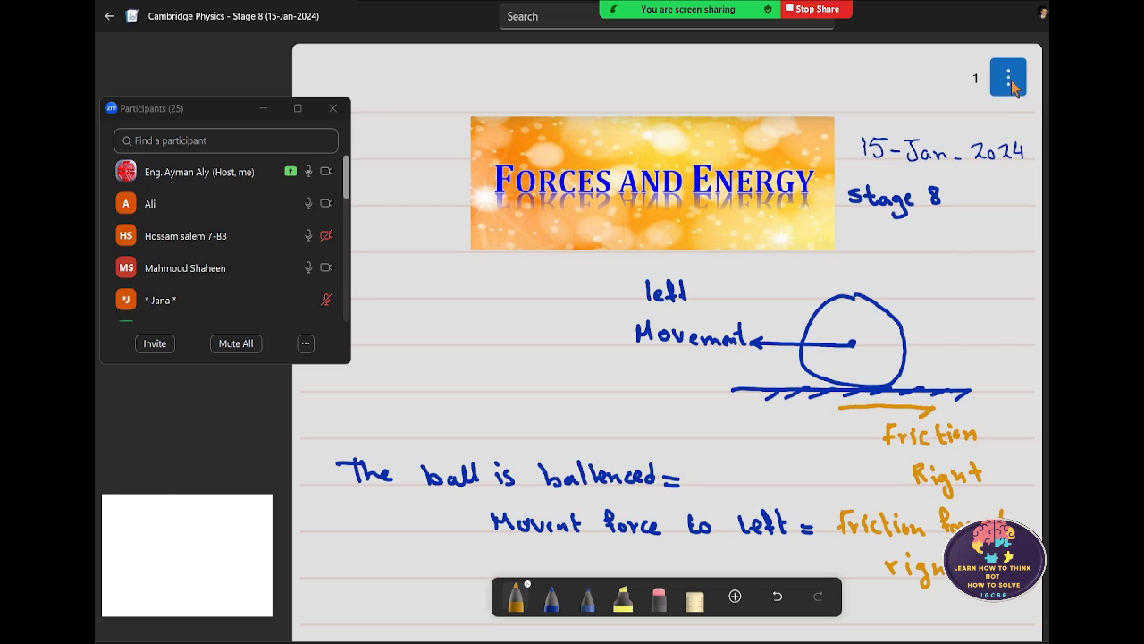
left_click(1012, 85)
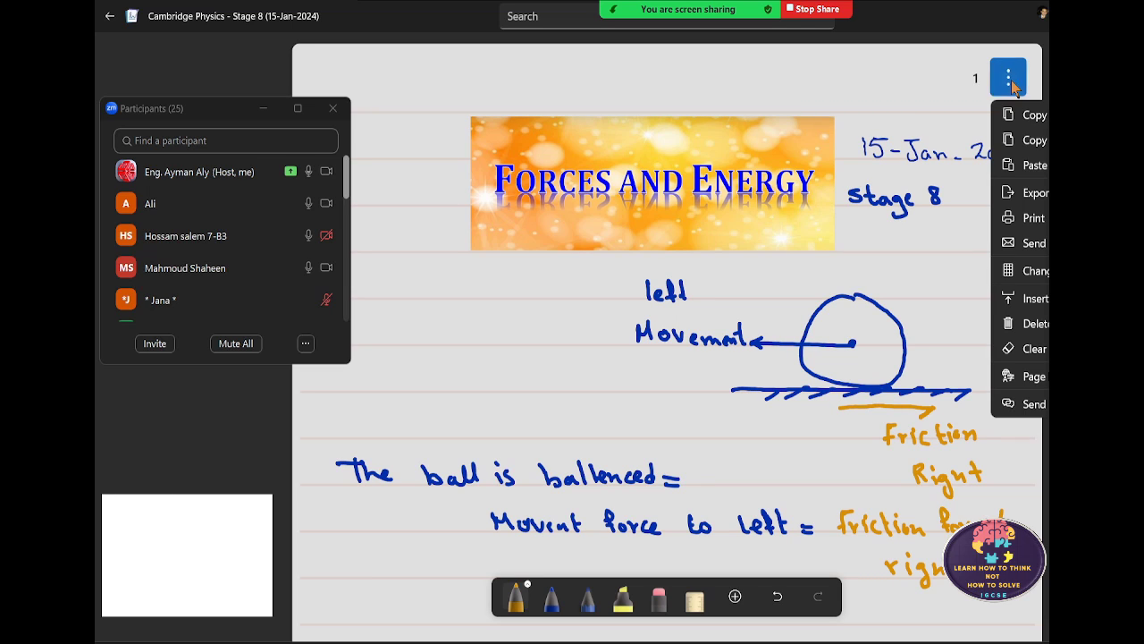
left_click(1023, 165)
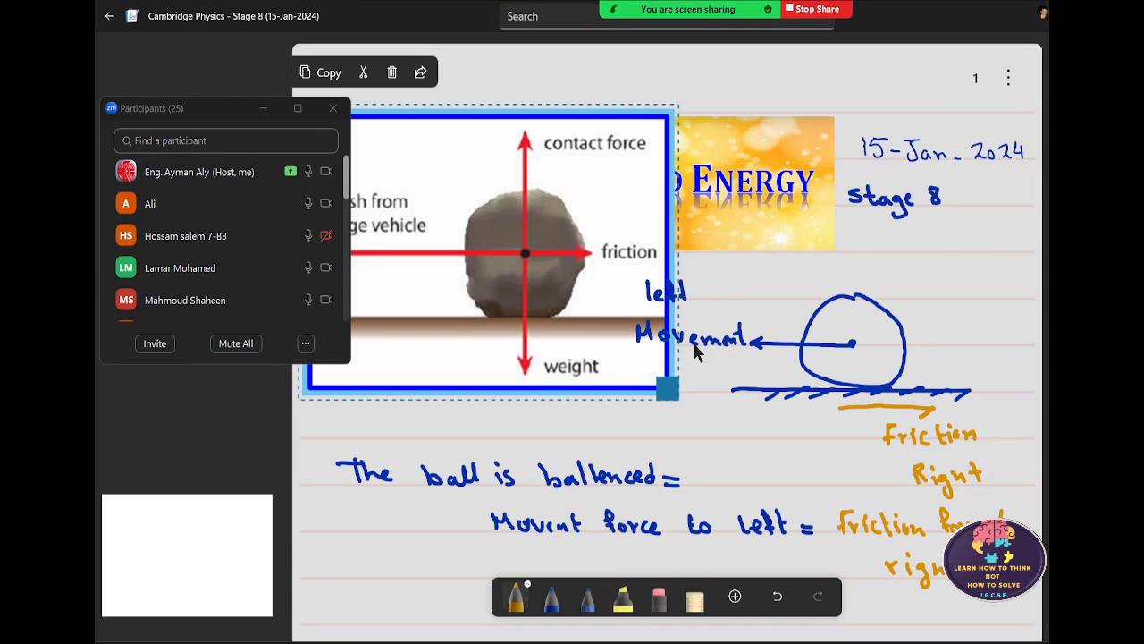
mouse_move(672, 223)
left_mouse_down()
mouse_move(751, 452)
mouse_move(910, 438)
left_mouse_up()
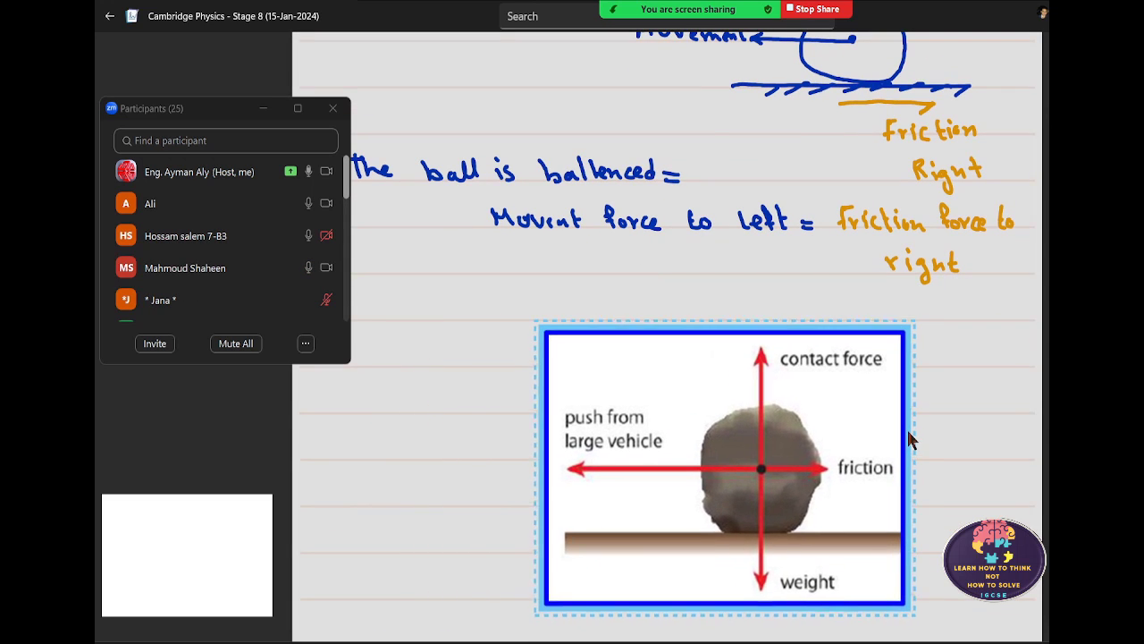
mouse_move(910, 438)
left_mouse_down()
mouse_move(962, 420)
mouse_move(1017, 446)
left_mouse_up()
key("Delete")
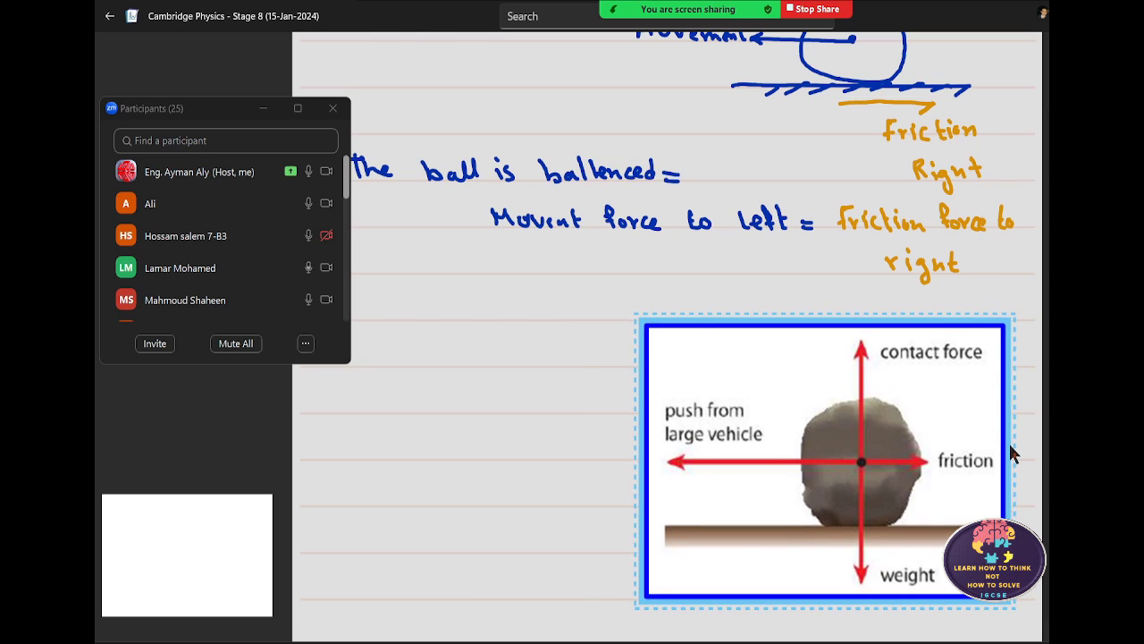
left_click(1029, 438)
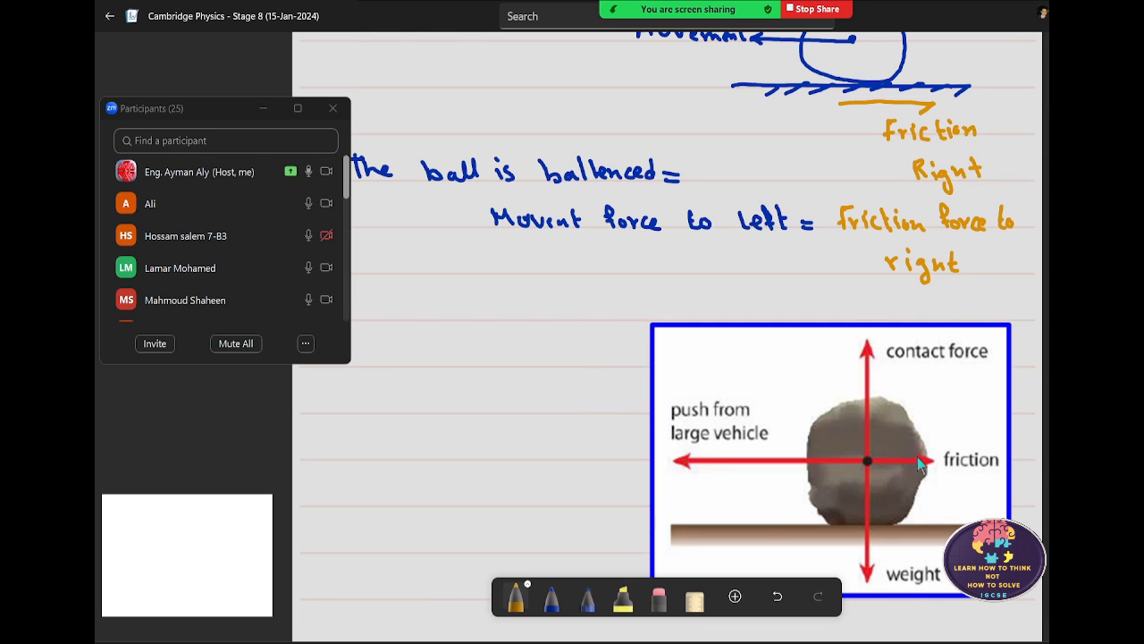
scroll(909, 456, "down", 3)
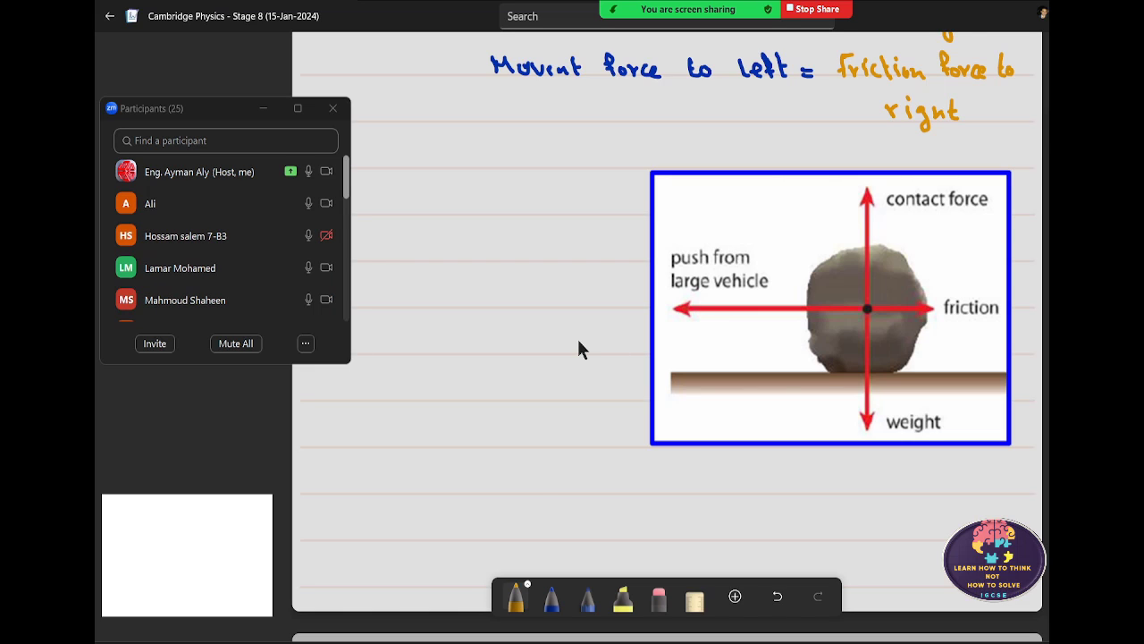
- Sketch a dark blue box on orange hatched ground left of the pasted diagram
left_click(550, 601)
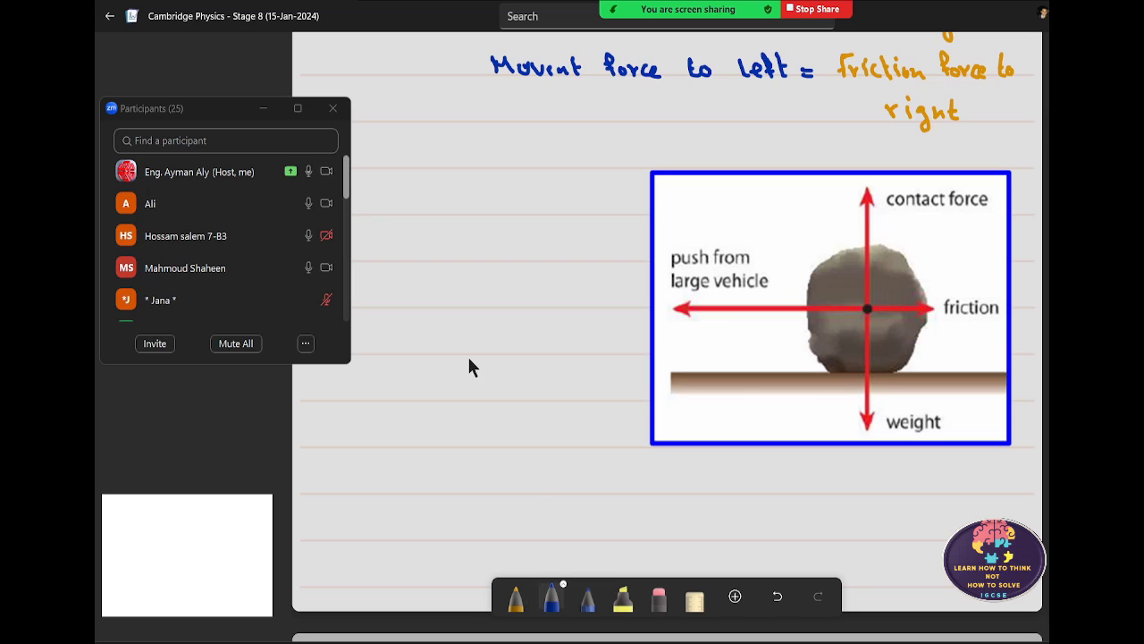
mouse_move(465, 302)
left_mouse_down()
mouse_move(466, 338)
mouse_move(498, 306)
mouse_move(528, 349)
mouse_move(468, 350)
left_mouse_up()
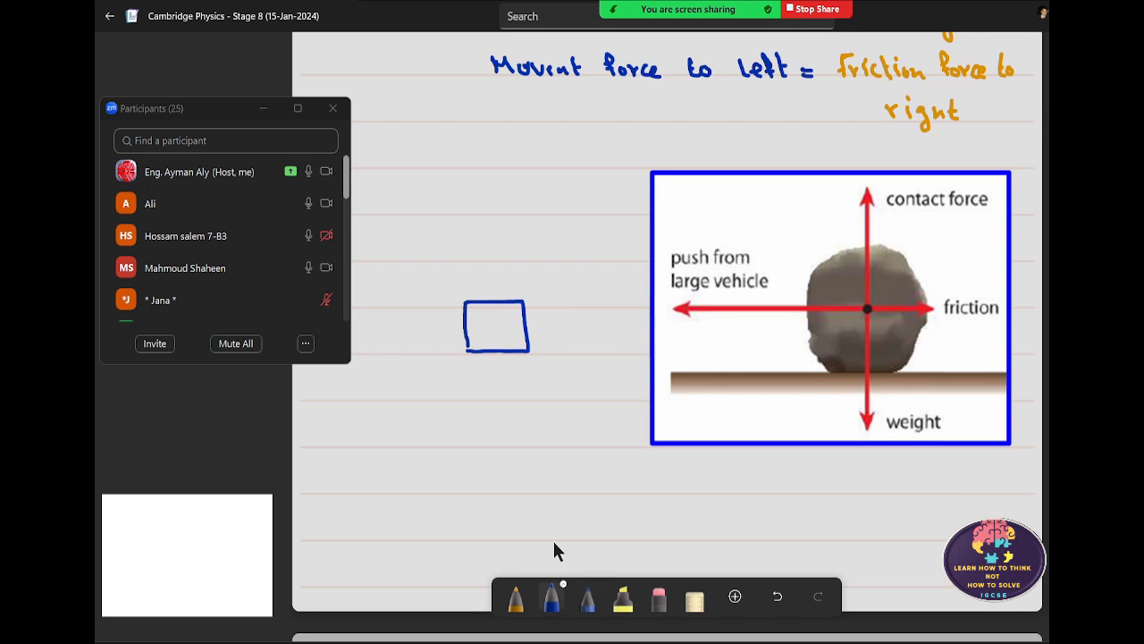
left_click(516, 597)
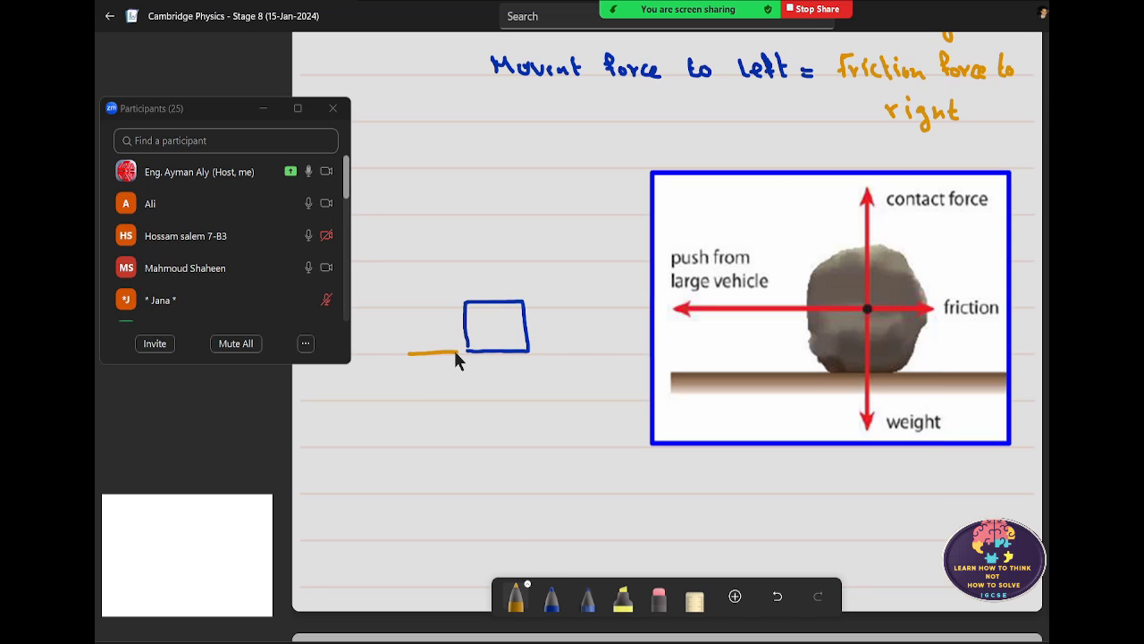
left_click_drag(591, 354, 581, 362)
left_click_drag(493, 350, 488, 360)
left_click_drag(470, 351, 443, 360)
left_click_drag(427, 350, 421, 361)
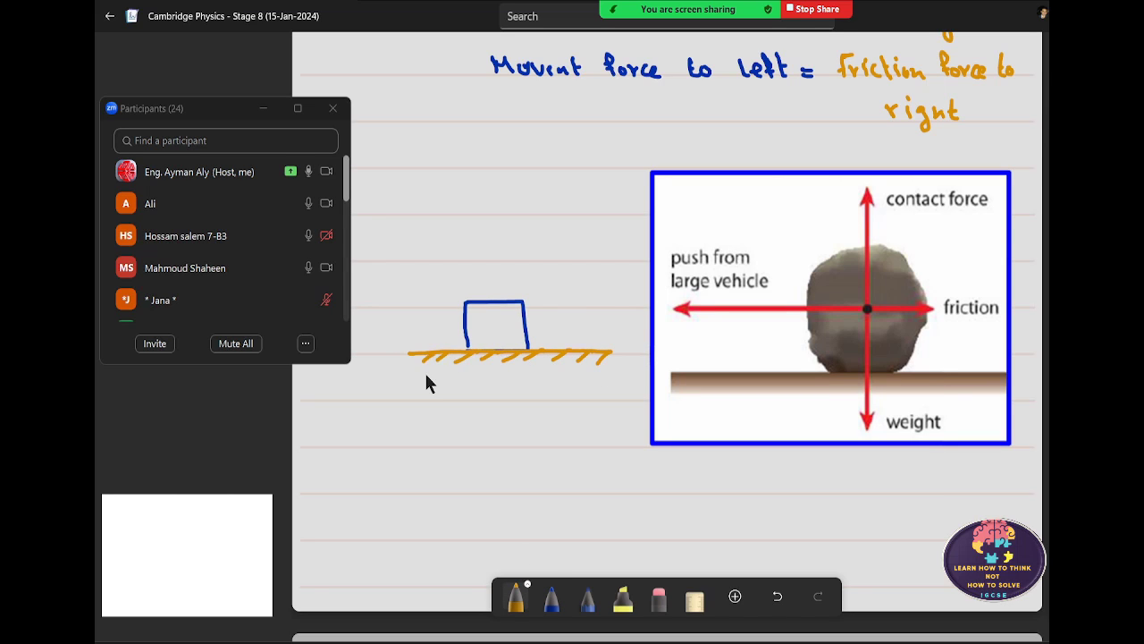
- Draw a red leftward arrow from the box and label it 'Pushing'
left_click(522, 597)
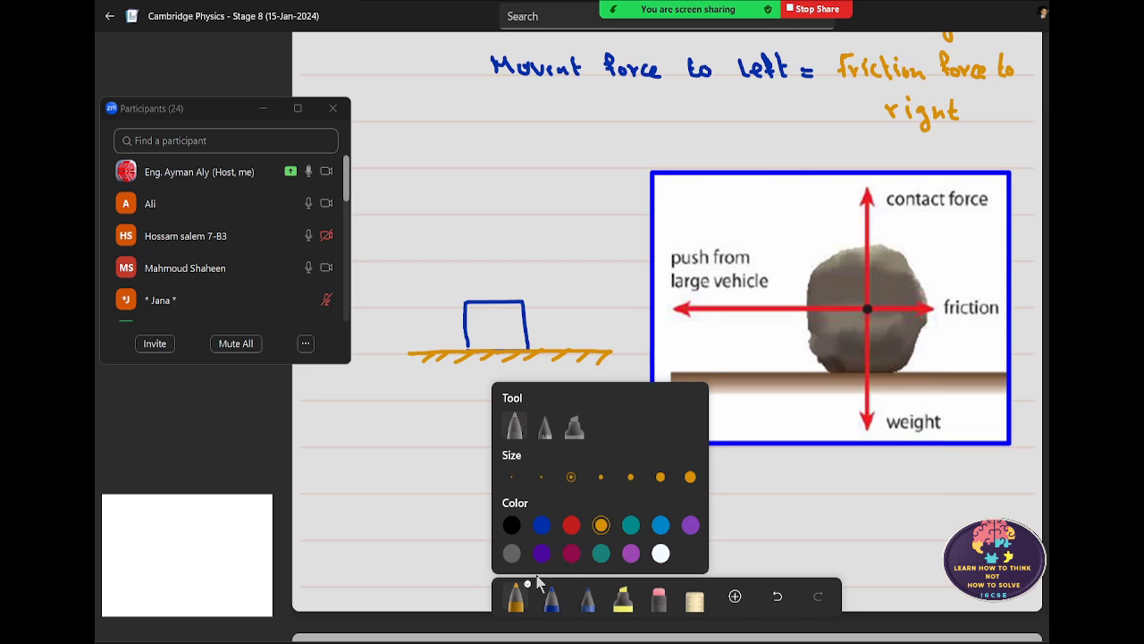
left_click(571, 527)
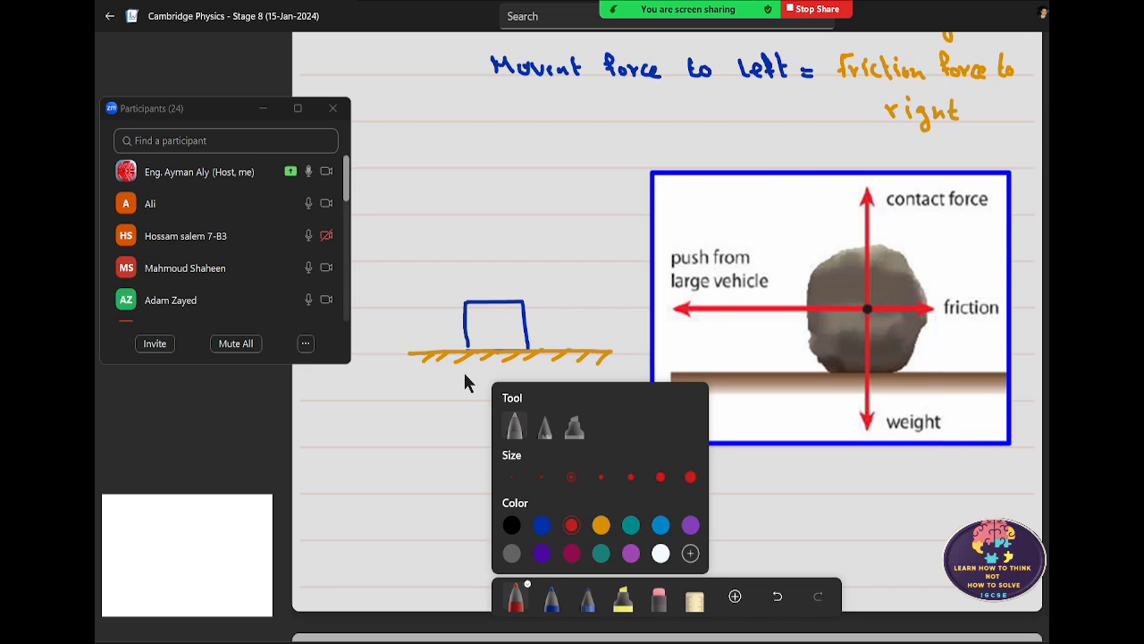
mouse_move(492, 333)
left_mouse_down()
mouse_move(417, 331)
mouse_move(426, 338)
left_mouse_up()
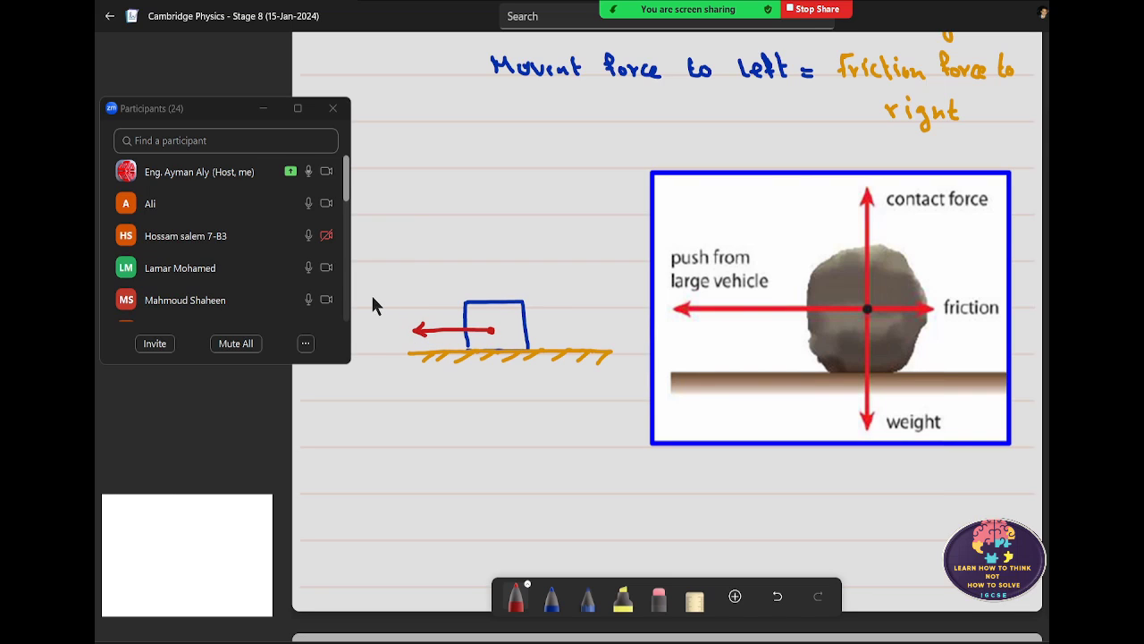
mouse_move(371, 312)
left_mouse_down()
mouse_move(375, 297)
mouse_move(393, 298)
mouse_move(431, 322)
left_mouse_up()
- Draw and label a teal Friction arrow along the ground
left_click(527, 589)
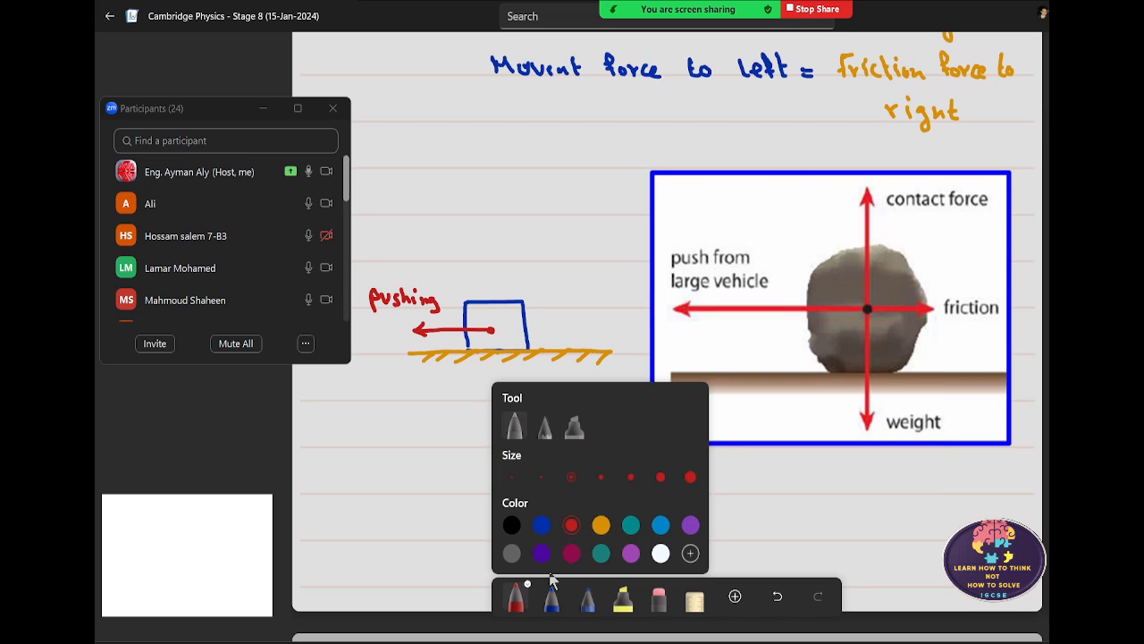
left_click(601, 554)
left_click(526, 594)
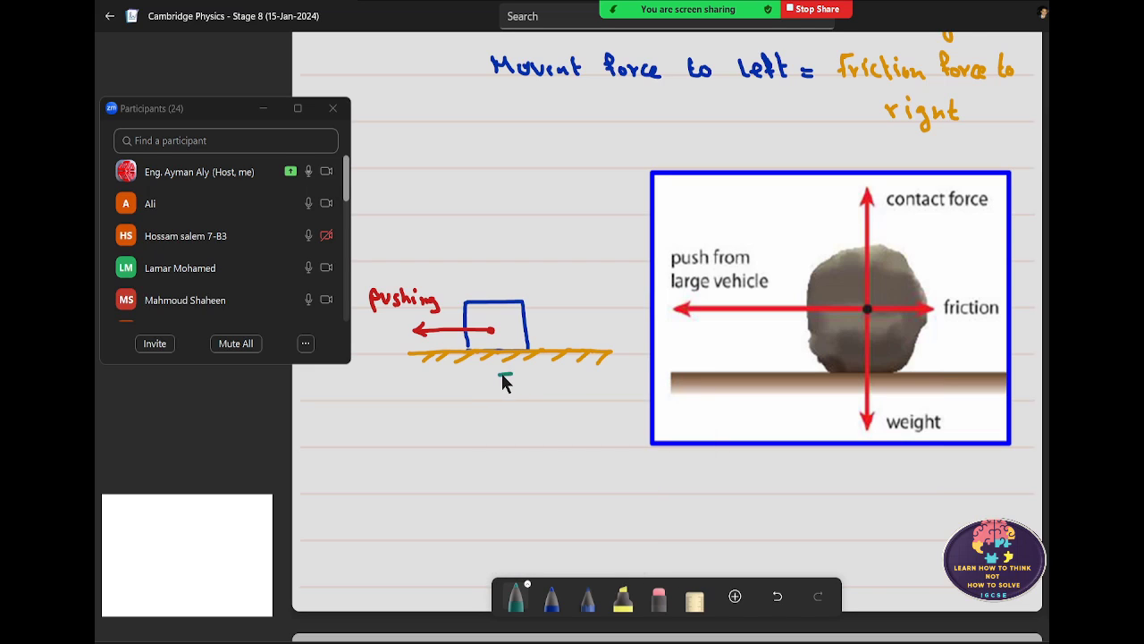
left_click_drag(584, 376, 538, 393)
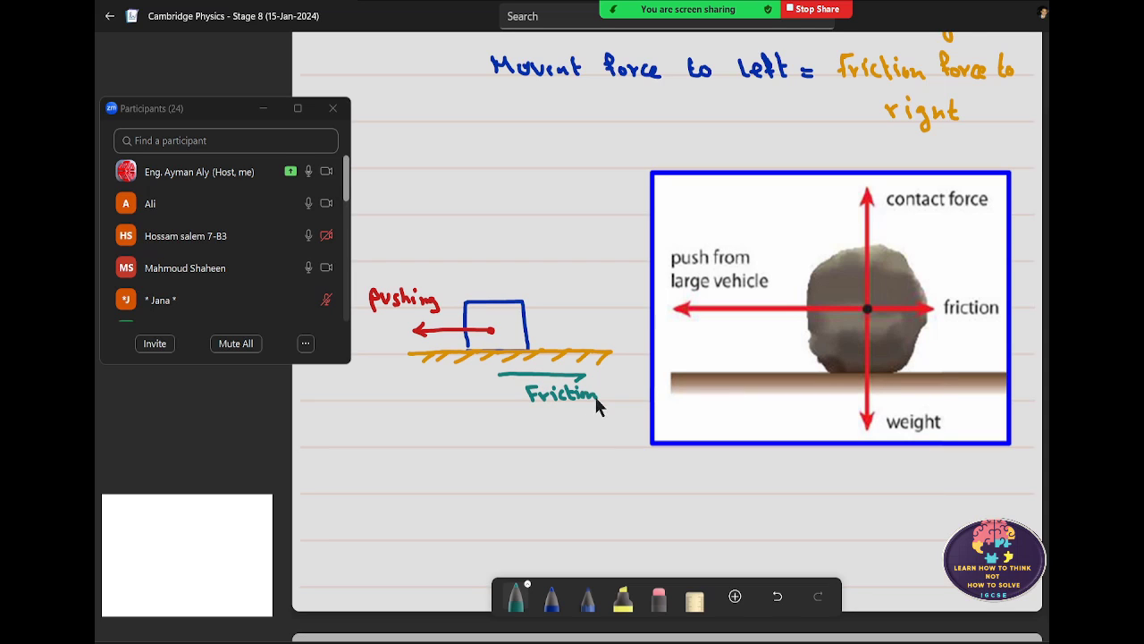
- Draw a dark purple weight arrow pointing down from the block
left_click(528, 592)
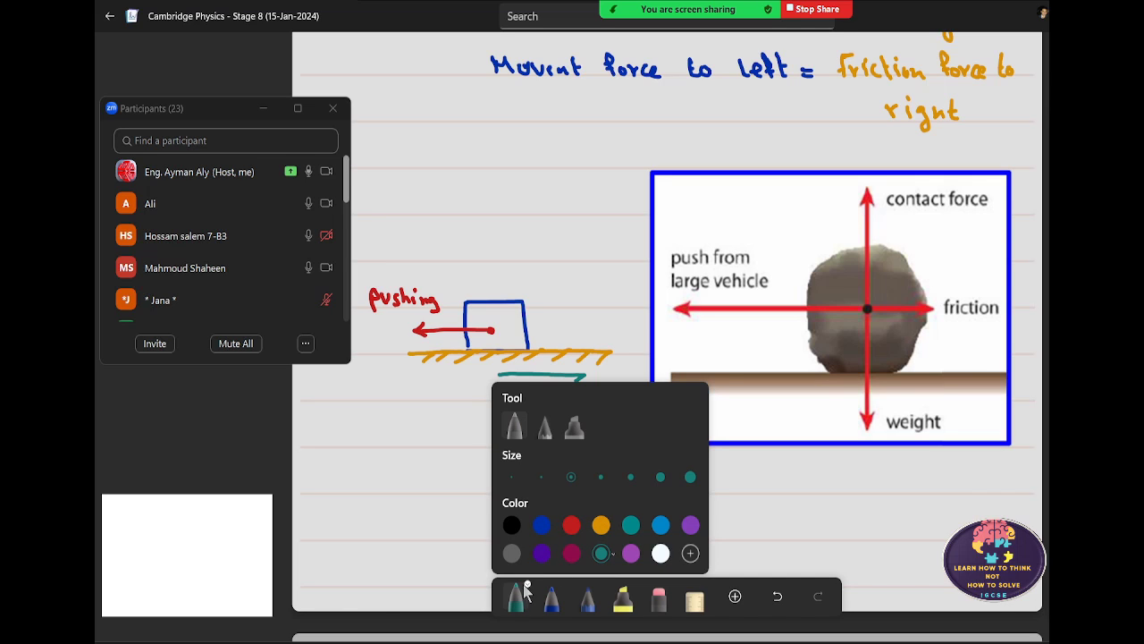
left_click(542, 553)
left_click(542, 551)
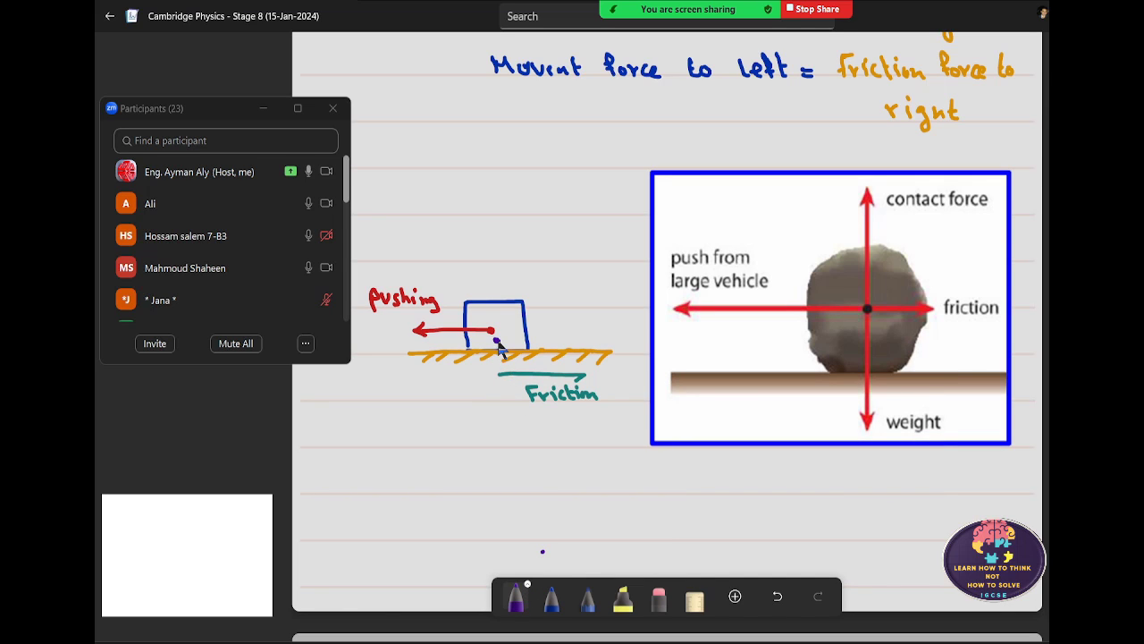
mouse_move(496, 341)
left_mouse_down()
mouse_move(505, 422)
mouse_move(512, 409)
mouse_move(499, 439)
mouse_move(563, 447)
mouse_move(566, 437)
left_mouse_up()
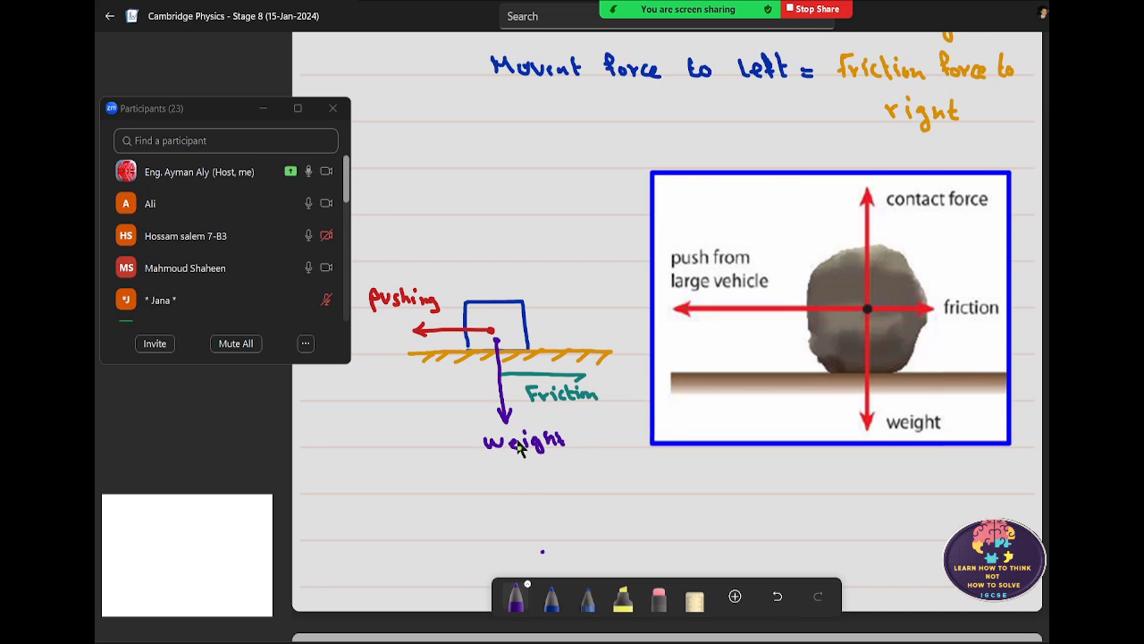
- Draw a teal upward arrow labelled 'Contact Force' above the block, then pick the yellow highlighter
left_click(525, 596)
left_click(630, 525)
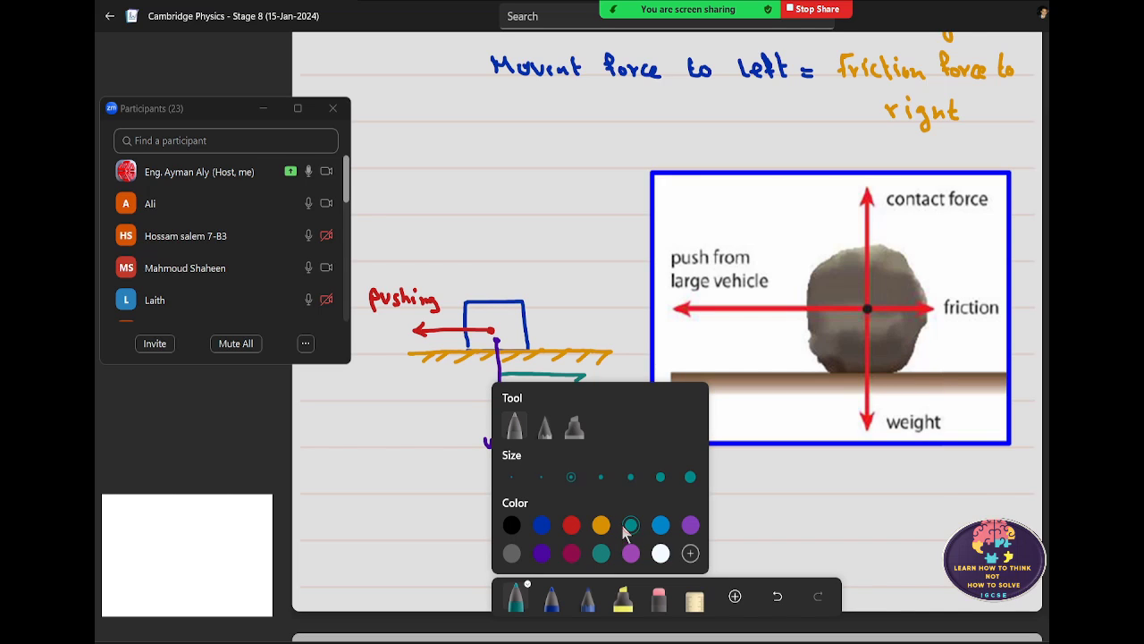
mouse_move(493, 320)
left_mouse_down()
mouse_move(481, 239)
mouse_move(488, 252)
left_mouse_up()
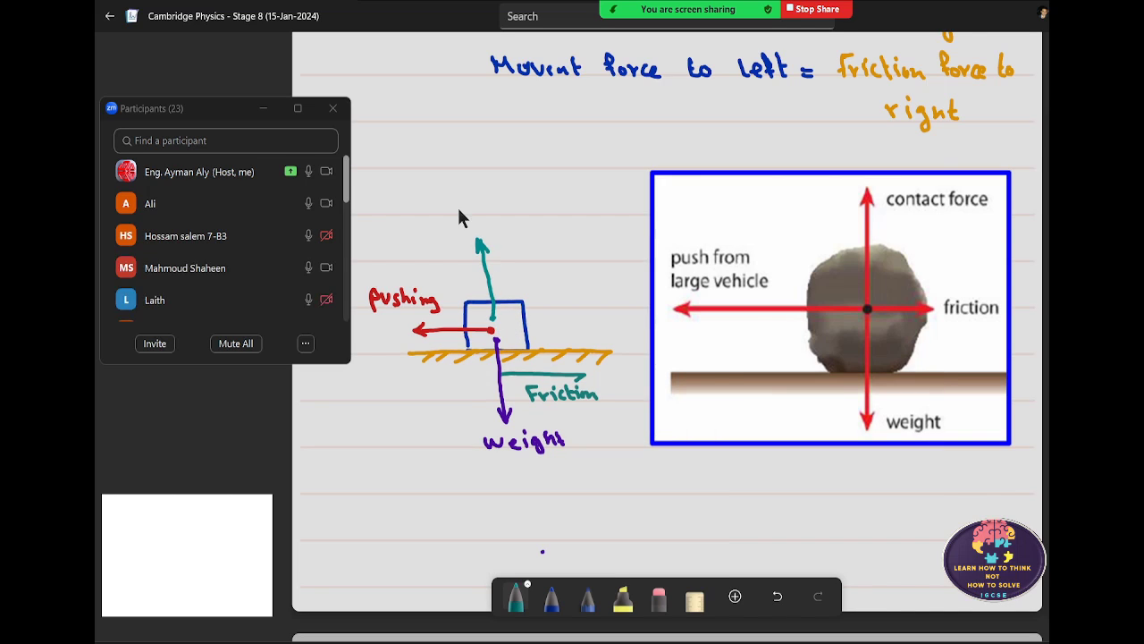
mouse_move(457, 197)
left_mouse_down()
mouse_move(455, 209)
mouse_move(575, 210)
left_mouse_up()
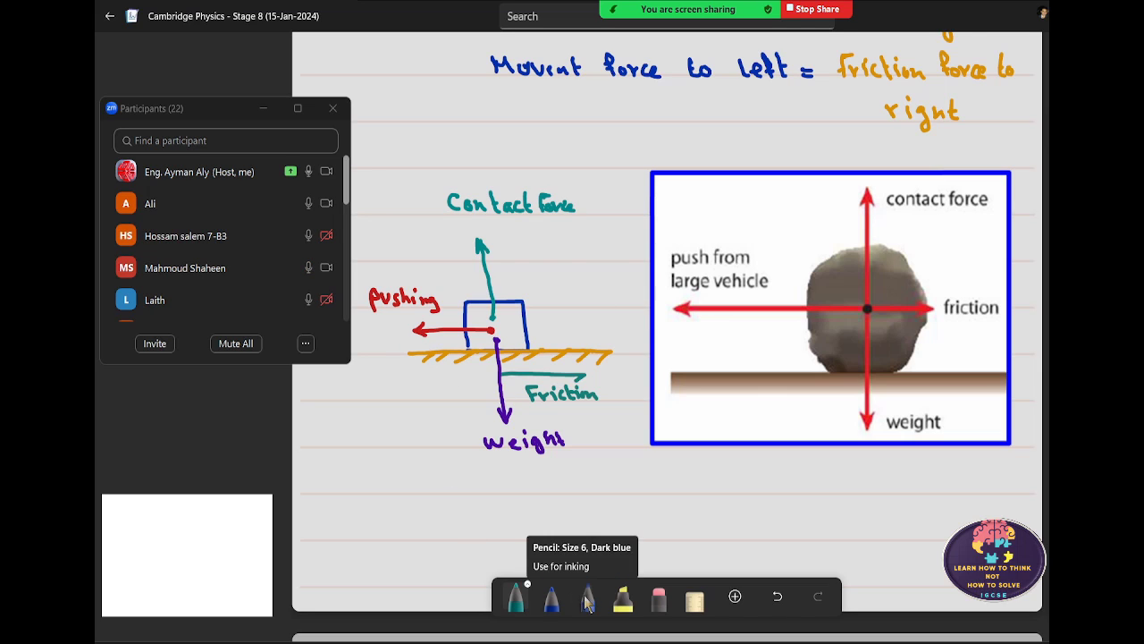
left_click(622, 599)
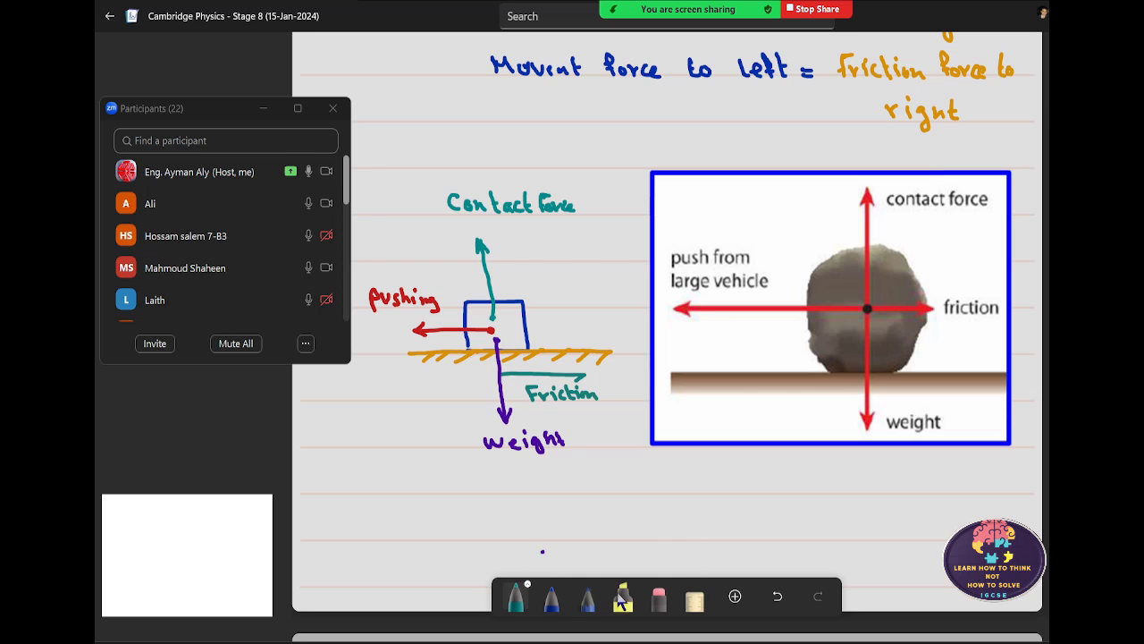
- Mark the Pushing label with a yellow dot and shrink the participants window slightly
left_click(381, 324)
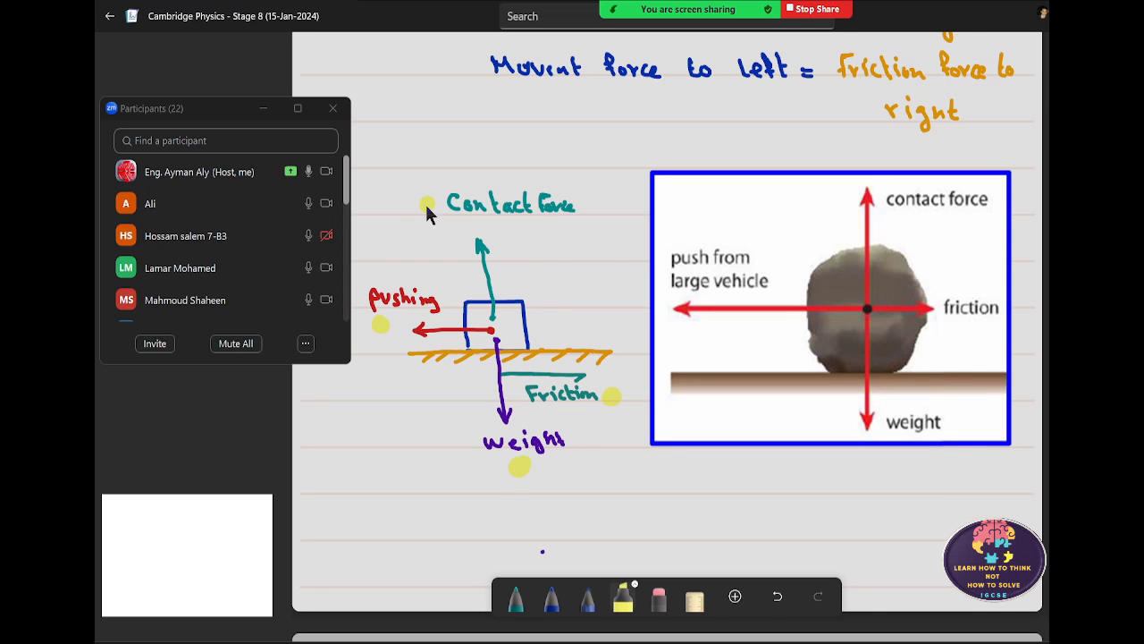
left_click(350, 215)
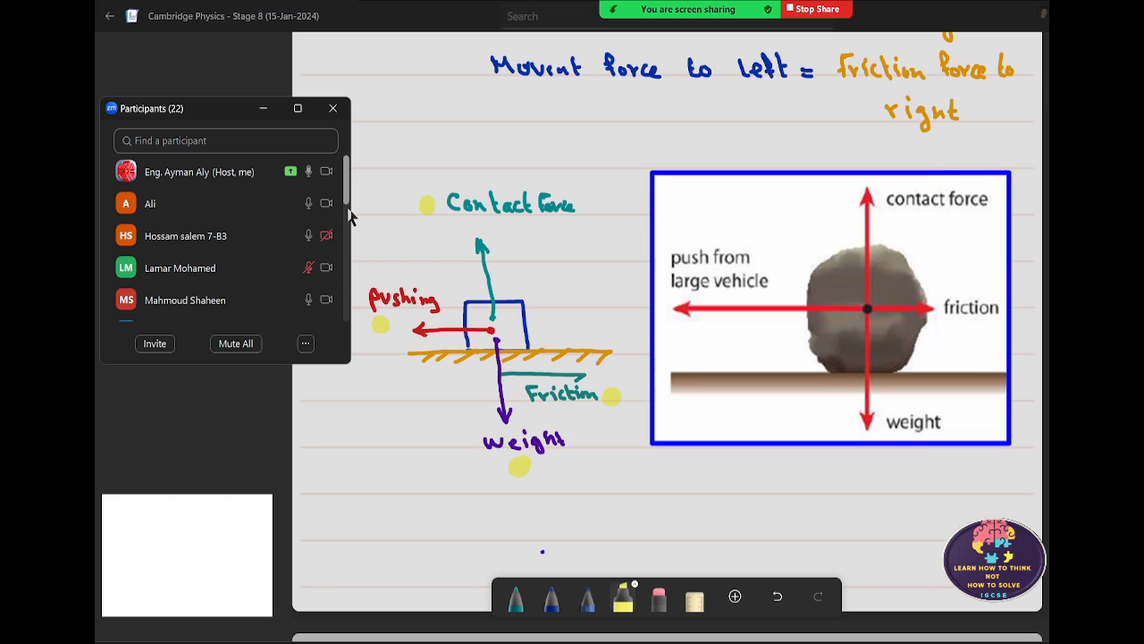
left_click_drag(350, 215, 337, 215)
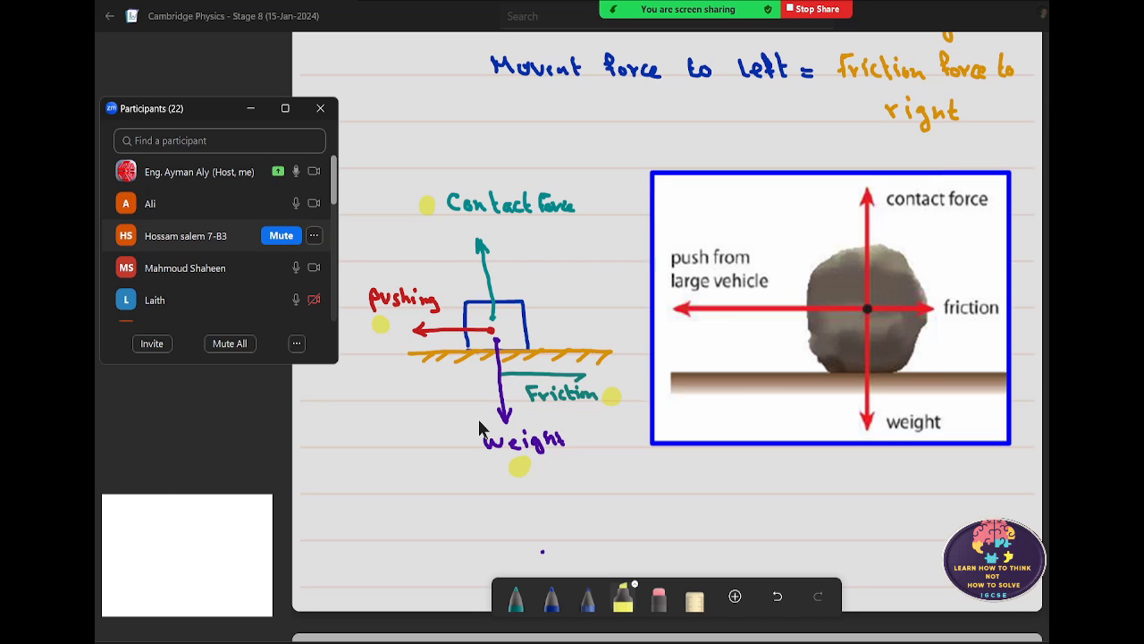
- Begin writing the 'Force diagrams' caption in blue beneath the sketch
left_click(552, 597)
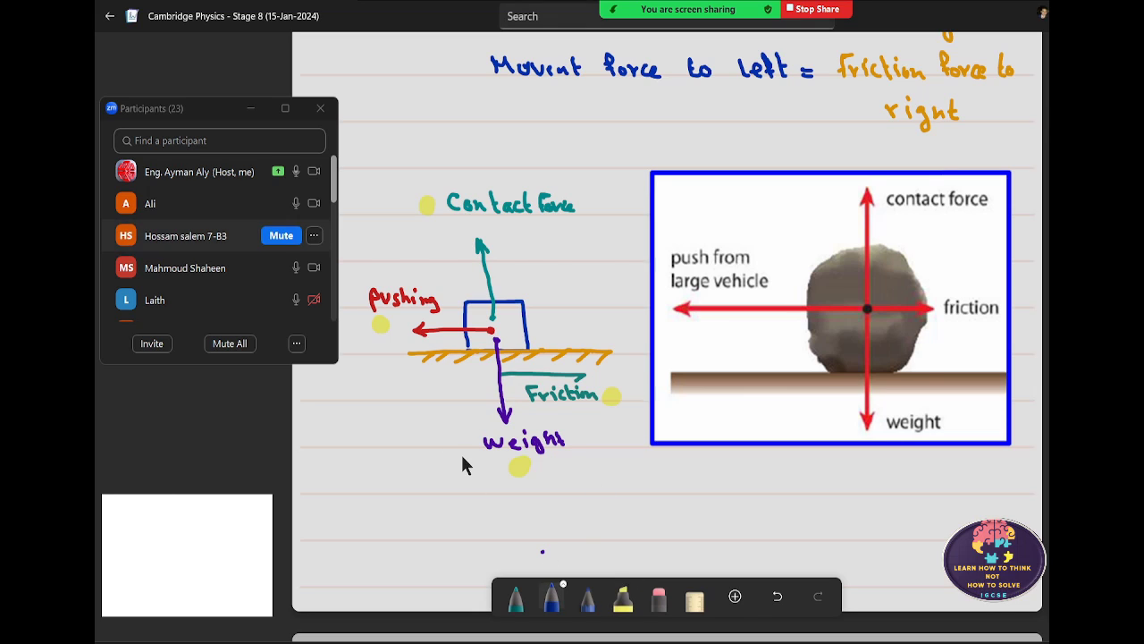
mouse_move(343, 469)
left_mouse_down()
mouse_move(345, 490)
mouse_move(359, 468)
mouse_move(362, 488)
left_mouse_up()
mouse_move(363, 488)
left_mouse_down()
mouse_move(438, 490)
mouse_move(483, 510)
mouse_move(493, 494)
mouse_move(521, 493)
left_mouse_up()
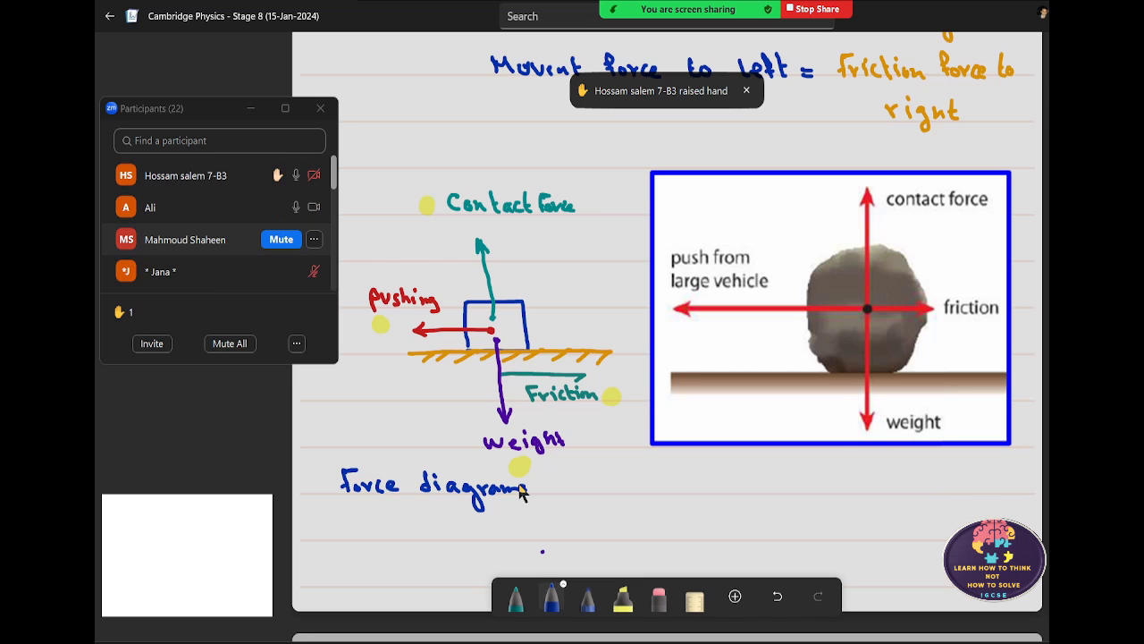
- Below the diagrams, handwrite 'The weight force is due gravity' in blue
scroll(590, 410, "down", 3)
scroll(590, 410, "down", 1)
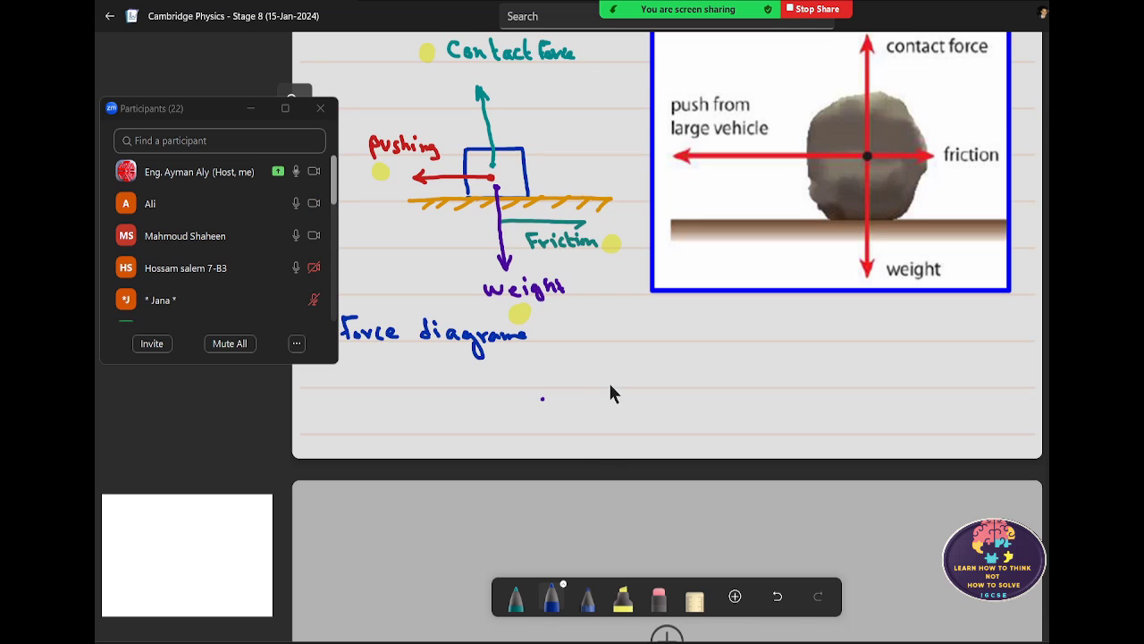
mouse_move(614, 374)
left_mouse_down()
mouse_move(715, 386)
mouse_move(723, 373)
mouse_move(832, 393)
mouse_move(851, 364)
mouse_move(892, 407)
mouse_move(906, 379)
mouse_move(938, 379)
mouse_move(969, 399)
left_mouse_up()
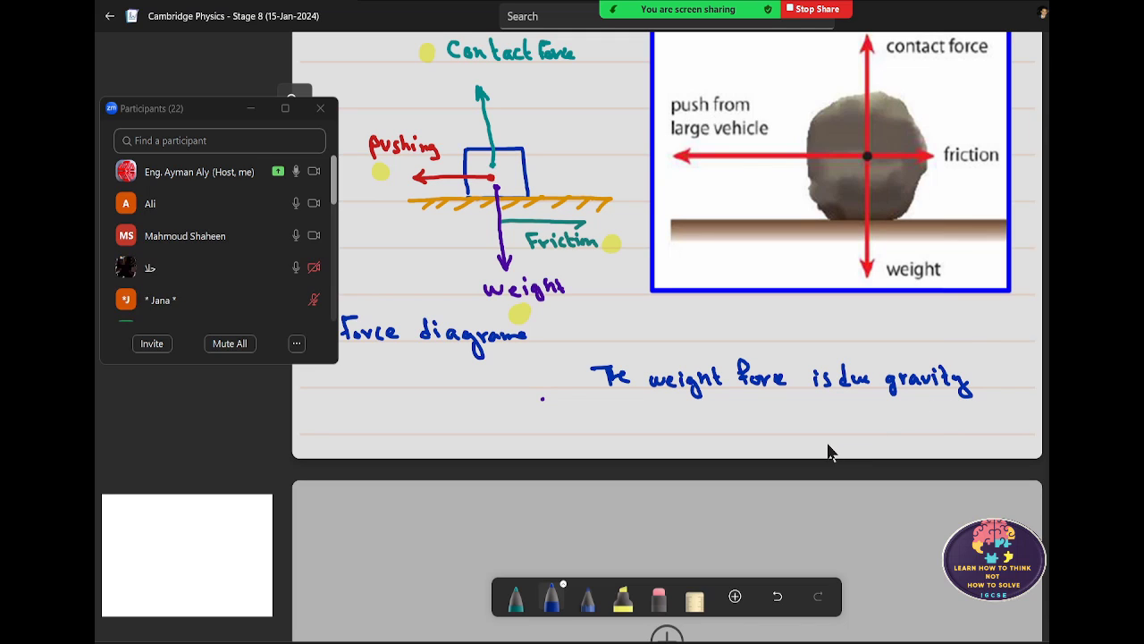
- Add a second page and write 'gravity on earth = 10' on it
scroll(609, 480, "down", 3)
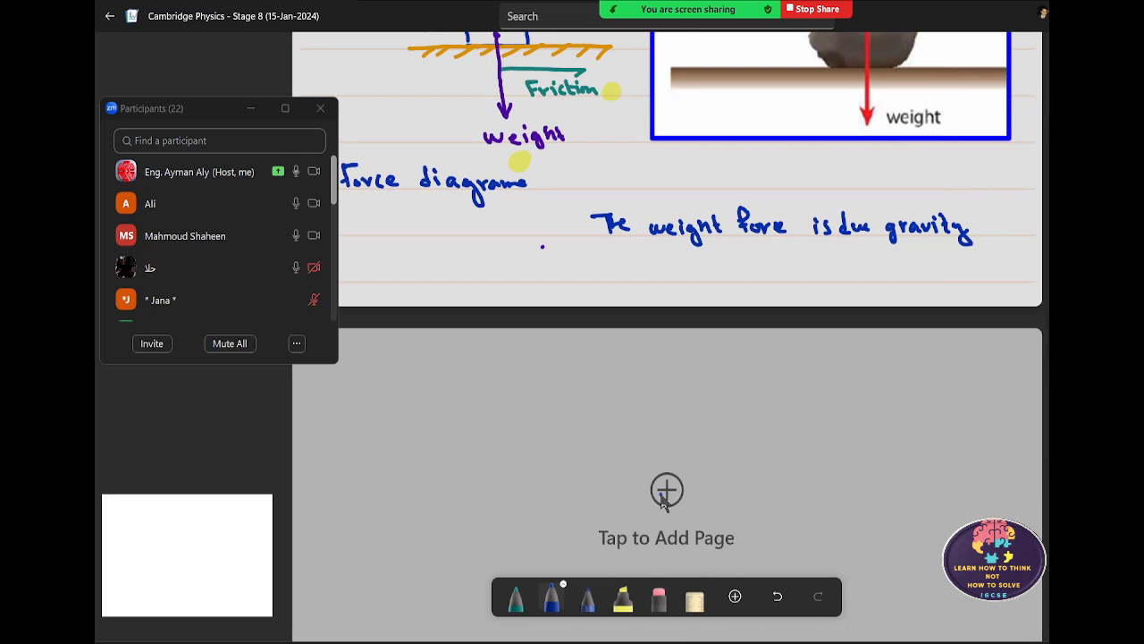
left_click(665, 493)
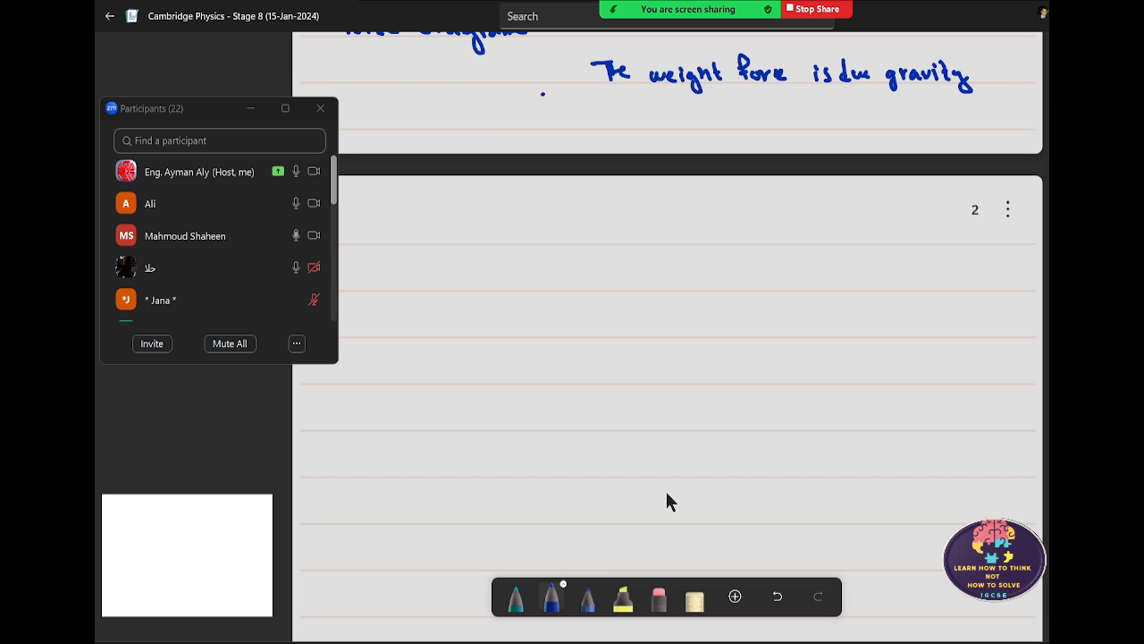
scroll(662, 496, "up", 3)
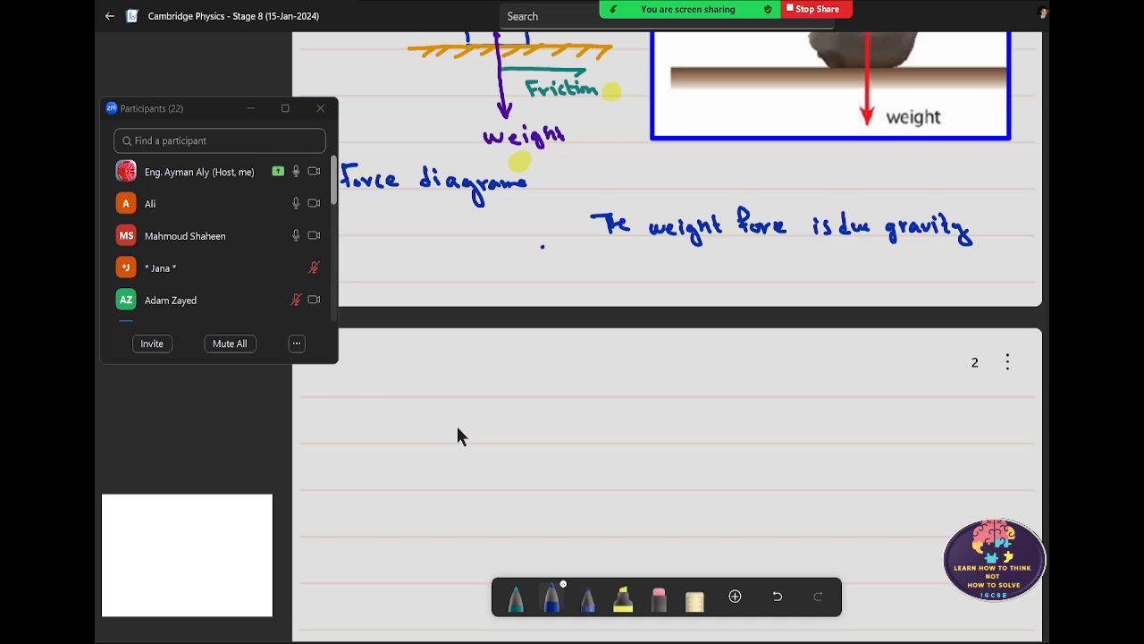
mouse_move(462, 426)
left_mouse_down()
mouse_move(466, 447)
mouse_move(481, 429)
mouse_move(485, 439)
mouse_move(527, 420)
mouse_move(542, 461)
left_mouse_up()
left_click_drag(663, 438, 741, 432)
mouse_move(726, 442)
left_mouse_down()
mouse_move(783, 444)
mouse_move(801, 429)
left_mouse_up()
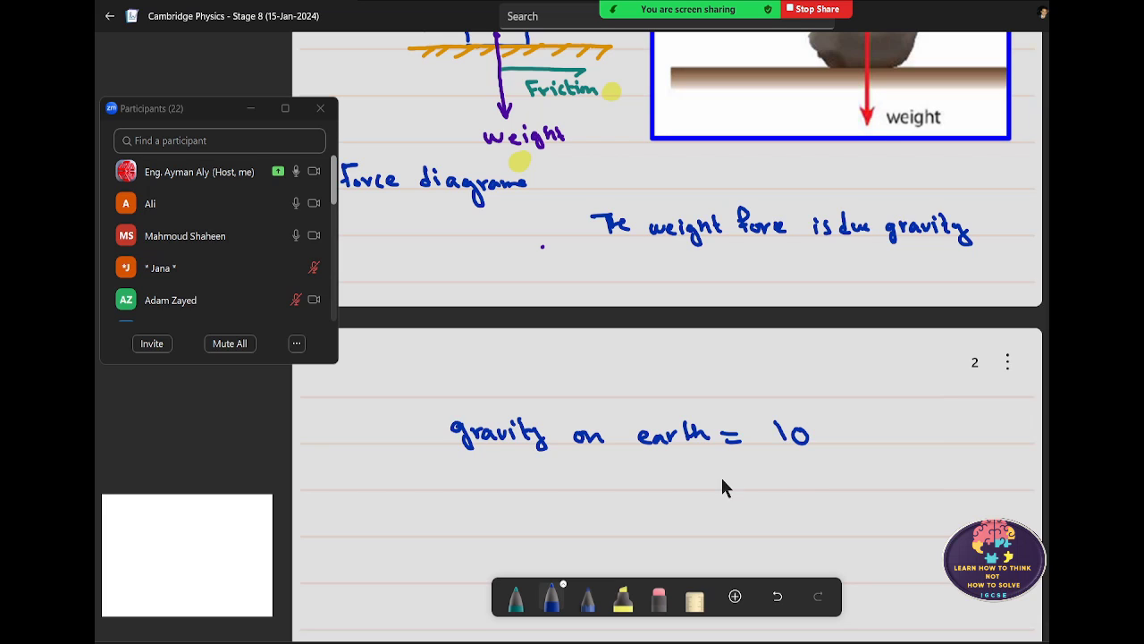
- Write 'gravity in space = zero' and begin the line 'Mass of a boy ='
mouse_move(480, 477)
left_mouse_down()
mouse_move(480, 499)
mouse_move(494, 480)
mouse_move(510, 490)
mouse_move(520, 479)
mouse_move(561, 512)
mouse_move(591, 487)
mouse_move(631, 495)
mouse_move(708, 485)
left_mouse_up()
left_click_drag(719, 480, 781, 493)
left_click_drag(784, 487, 810, 481)
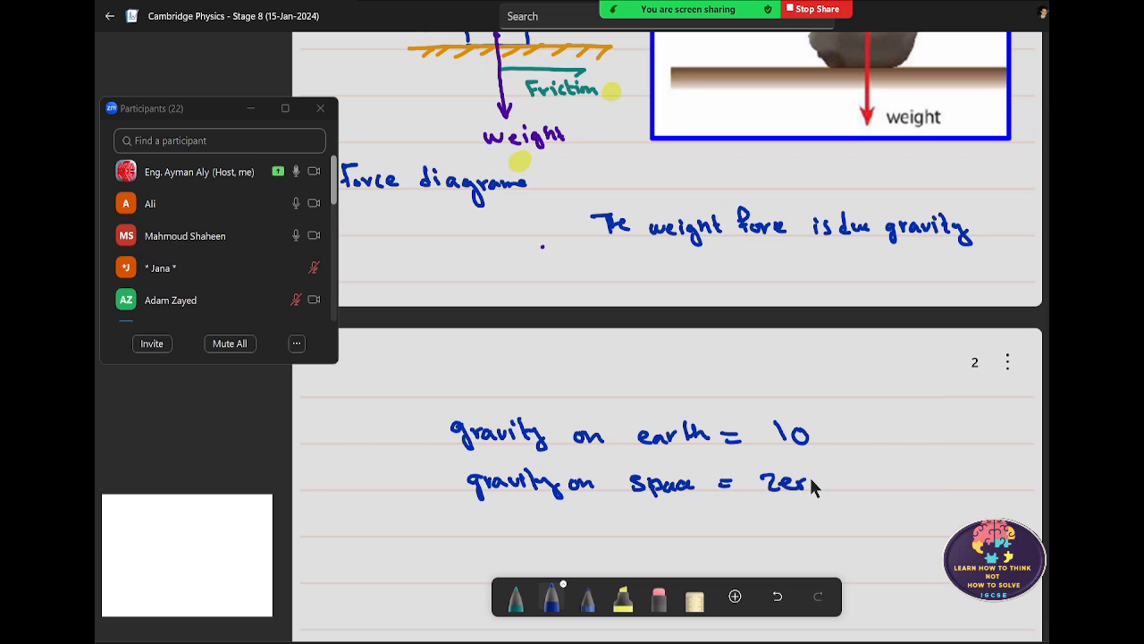
scroll(626, 500, "down", 2)
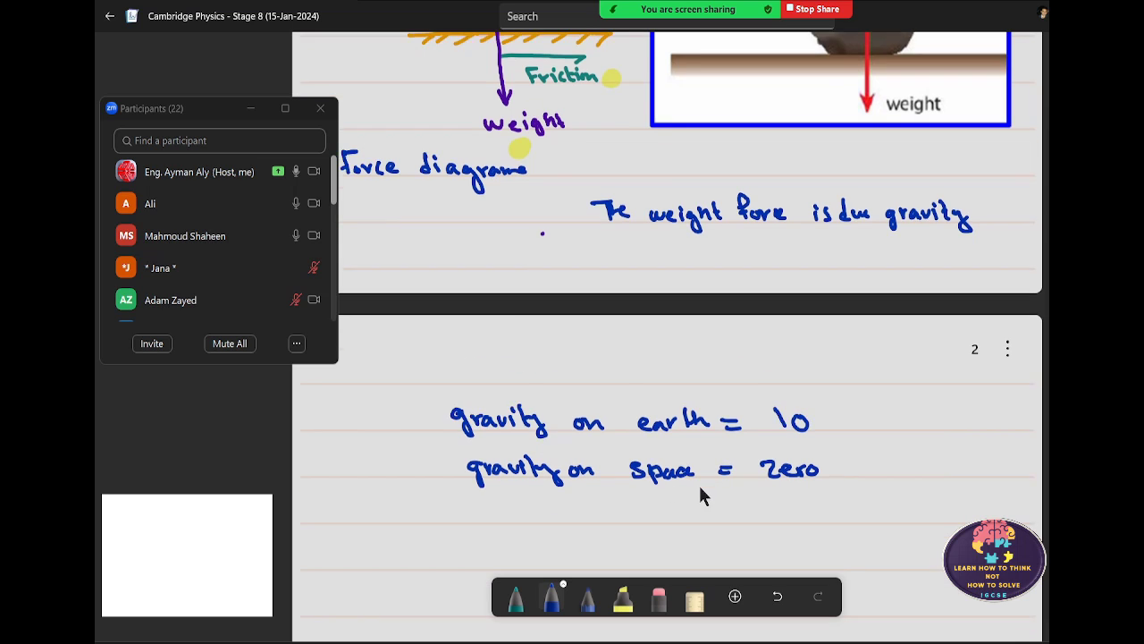
scroll(706, 487, "down", 3)
left_click_drag(395, 428, 513, 420)
mouse_move(529, 404)
left_mouse_down()
mouse_move(522, 437)
mouse_move(536, 421)
mouse_move(628, 439)
mouse_move(738, 420)
mouse_move(740, 431)
mouse_move(806, 442)
left_mouse_up()
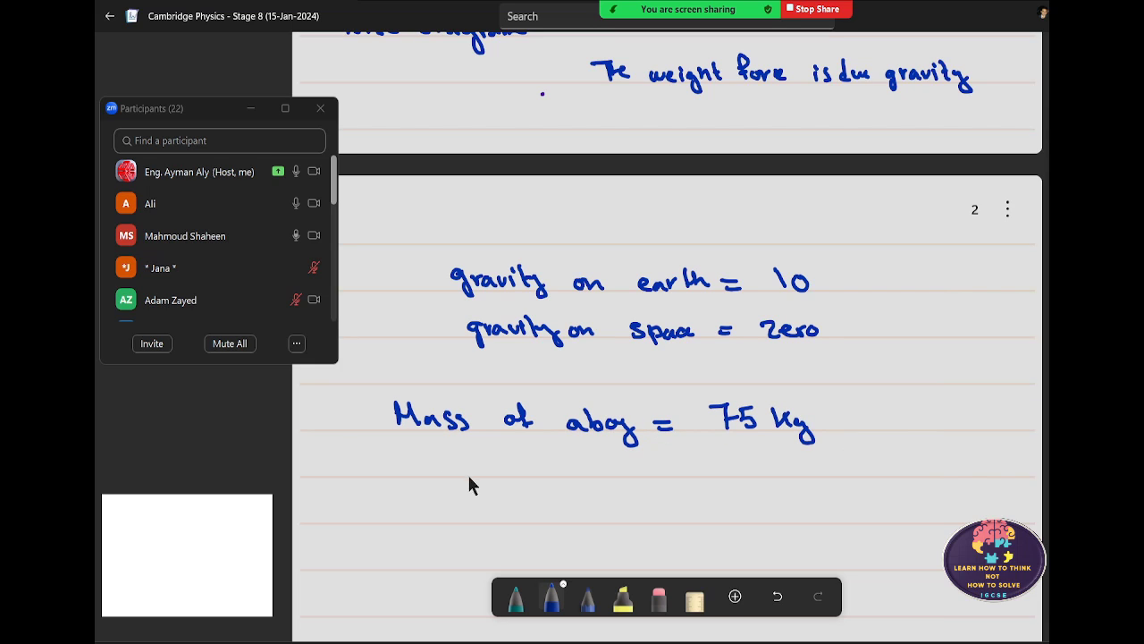
- Write 'Weight on earth = 75 x 10 = 750 N' with x bullets beside the lines
mouse_move(406, 461)
left_mouse_down()
mouse_move(471, 473)
mouse_move(488, 491)
mouse_move(508, 472)
mouse_move(568, 487)
mouse_move(588, 473)
mouse_move(684, 476)
mouse_move(715, 464)
left_mouse_up()
left_click_drag(703, 473, 886, 465)
mouse_move(871, 474)
left_mouse_down()
mouse_move(965, 475)
mouse_move(1001, 461)
left_mouse_up()
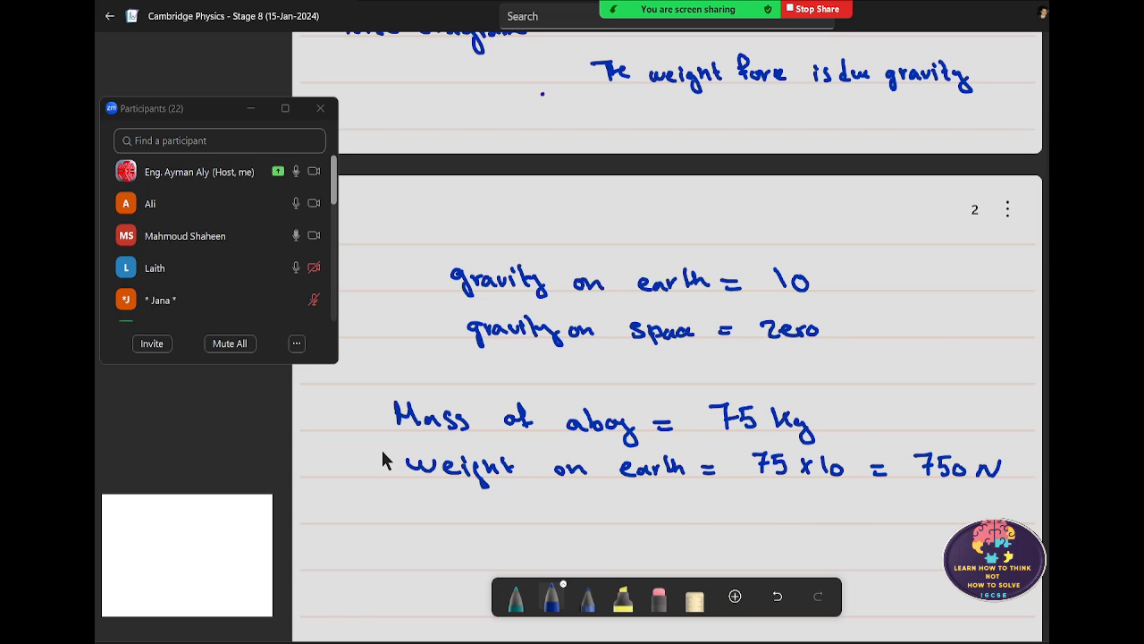
left_click_drag(352, 468, 363, 484)
mouse_move(362, 467)
left_mouse_down()
mouse_move(350, 484)
mouse_move(370, 528)
left_mouse_up()
left_click_drag(369, 515, 357, 529)
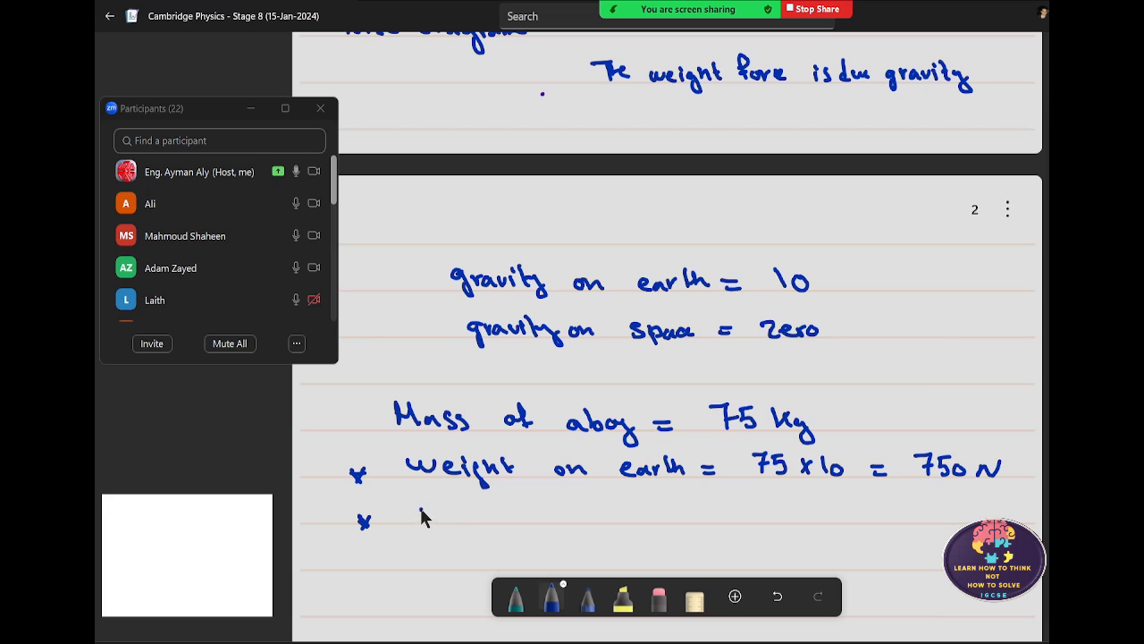
- Write the 'Weight in space =' line with its result, then return to page 1's force diagram
mouse_move(420, 510)
left_mouse_down()
mouse_move(489, 530)
mouse_move(585, 522)
mouse_move(646, 538)
mouse_move(649, 527)
mouse_move(690, 524)
left_mouse_up()
left_click_drag(694, 513, 708, 513)
mouse_move(693, 520)
left_mouse_down()
mouse_move(778, 524)
mouse_move(787, 505)
mouse_move(792, 522)
mouse_move(820, 522)
mouse_move(810, 523)
left_mouse_up()
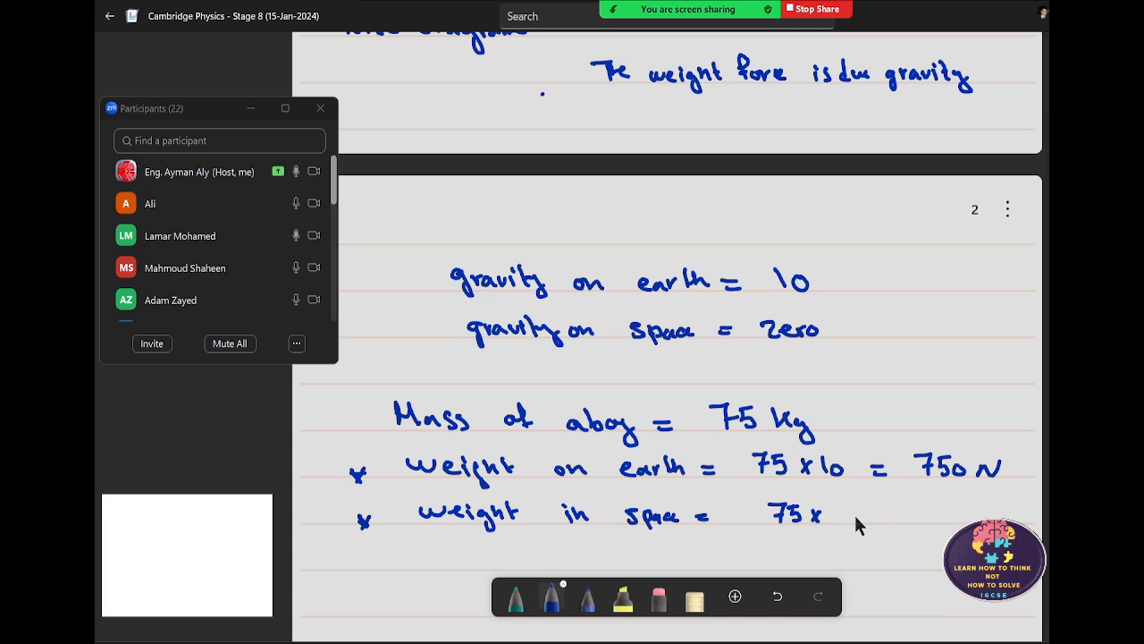
left_click_drag(868, 511, 1005, 519)
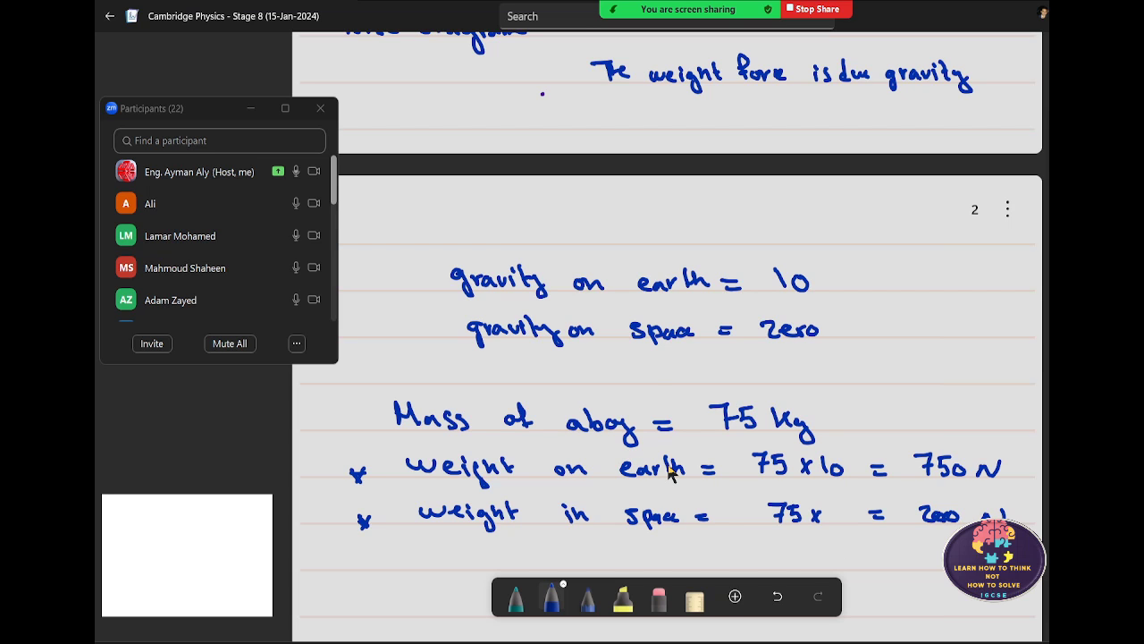
scroll(670, 473, "up", 2)
scroll(671, 474, "up", 2)
scroll(670, 474, "up", 2)
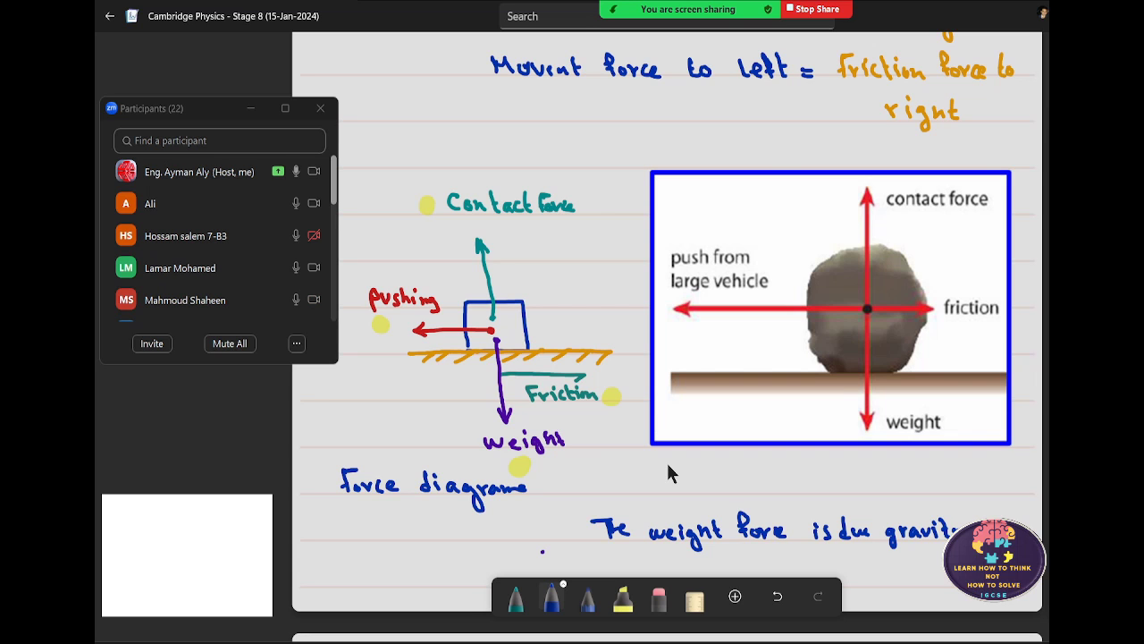
- Scroll down past the force diagram to page 2's 75 x 10 = 750 N calculation
scroll(668, 465, "up", 5)
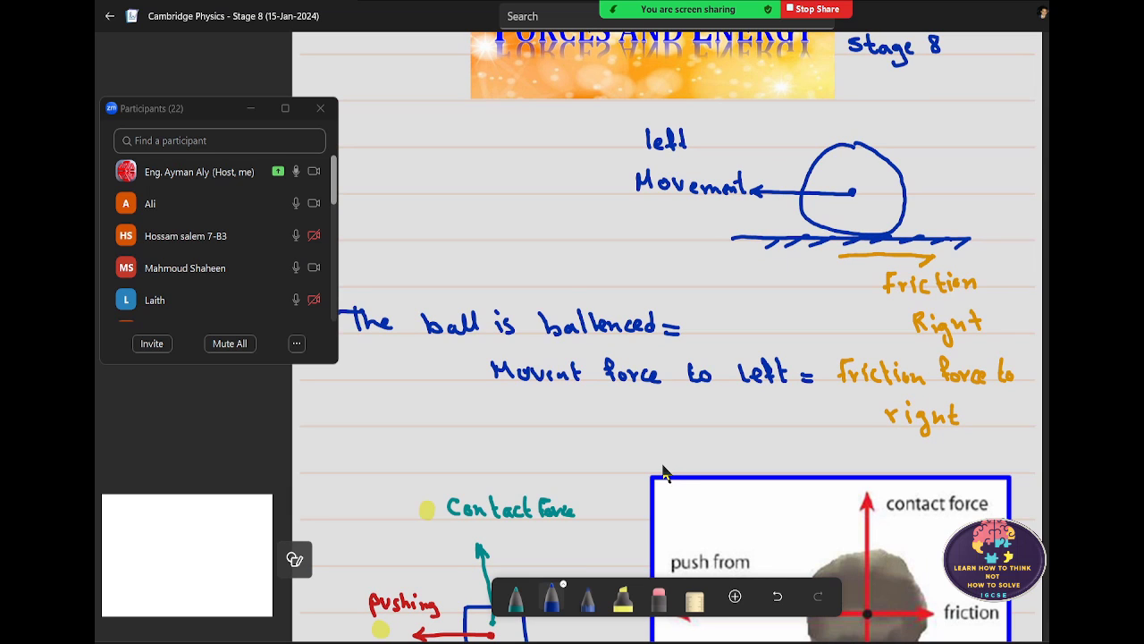
scroll(643, 478, "down", 3)
scroll(629, 477, "down", 3)
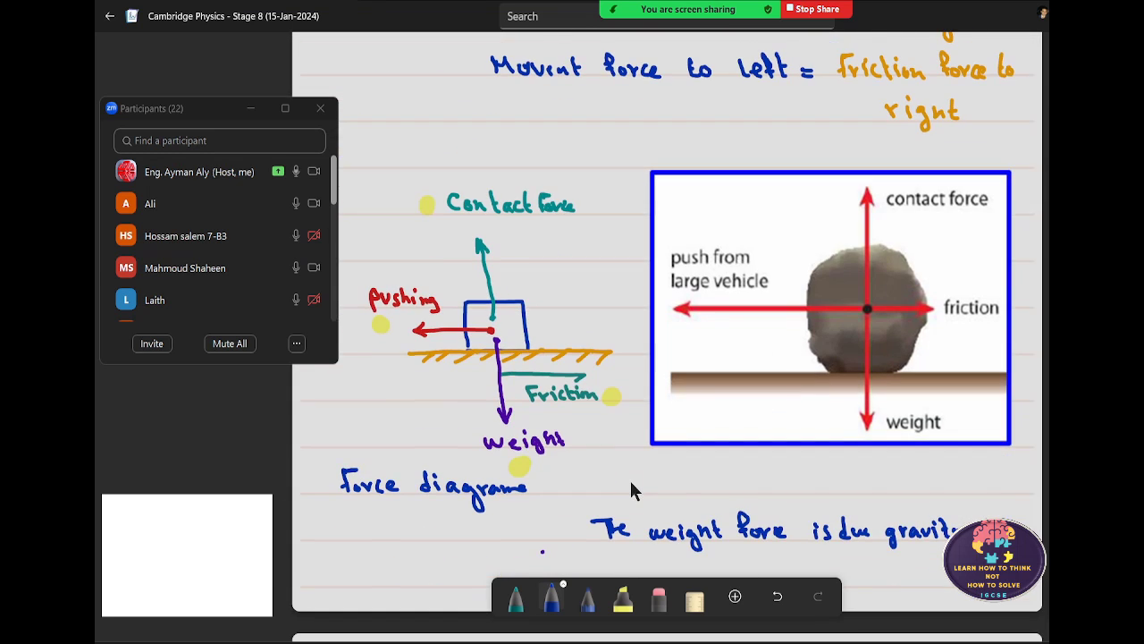
scroll(631, 490, "down", 3)
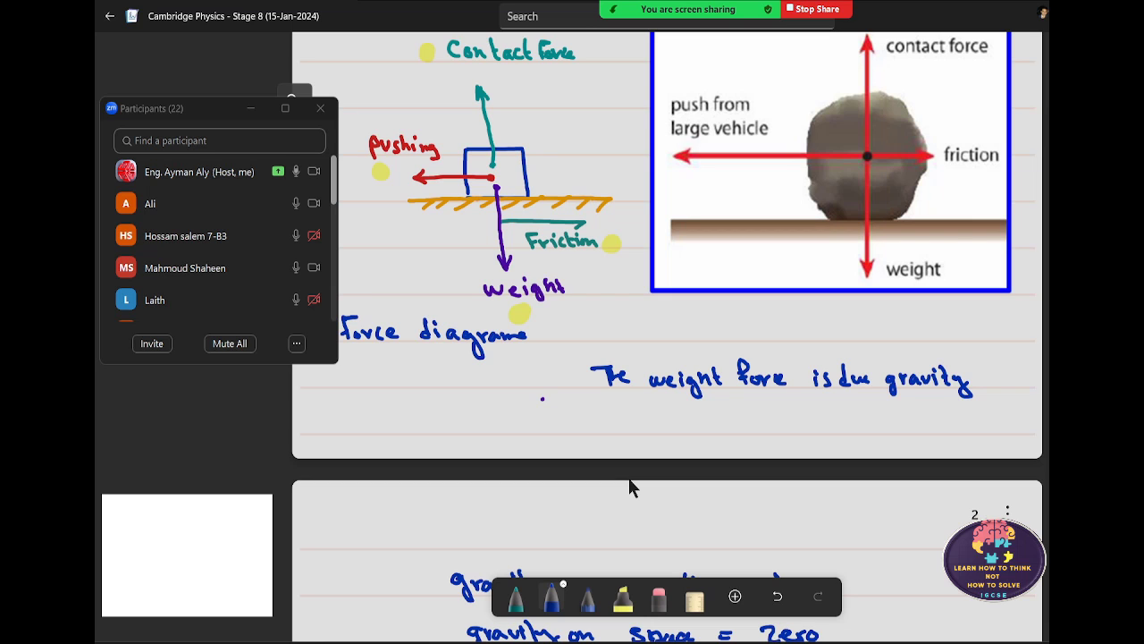
scroll(628, 479, "down", 4)
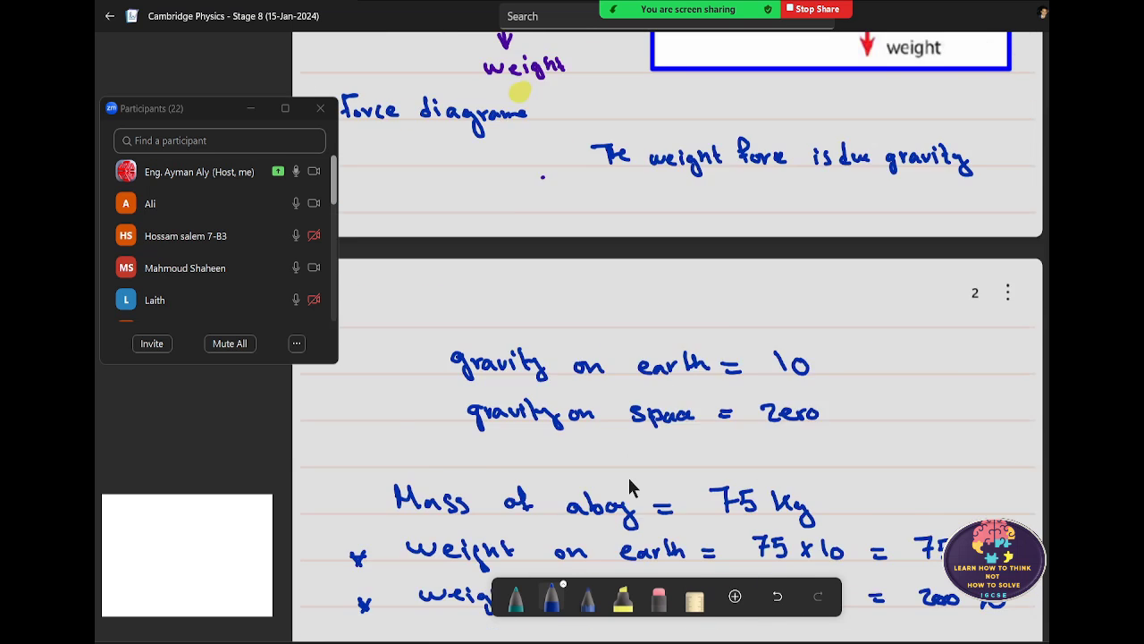
scroll(628, 479, "down", 1)
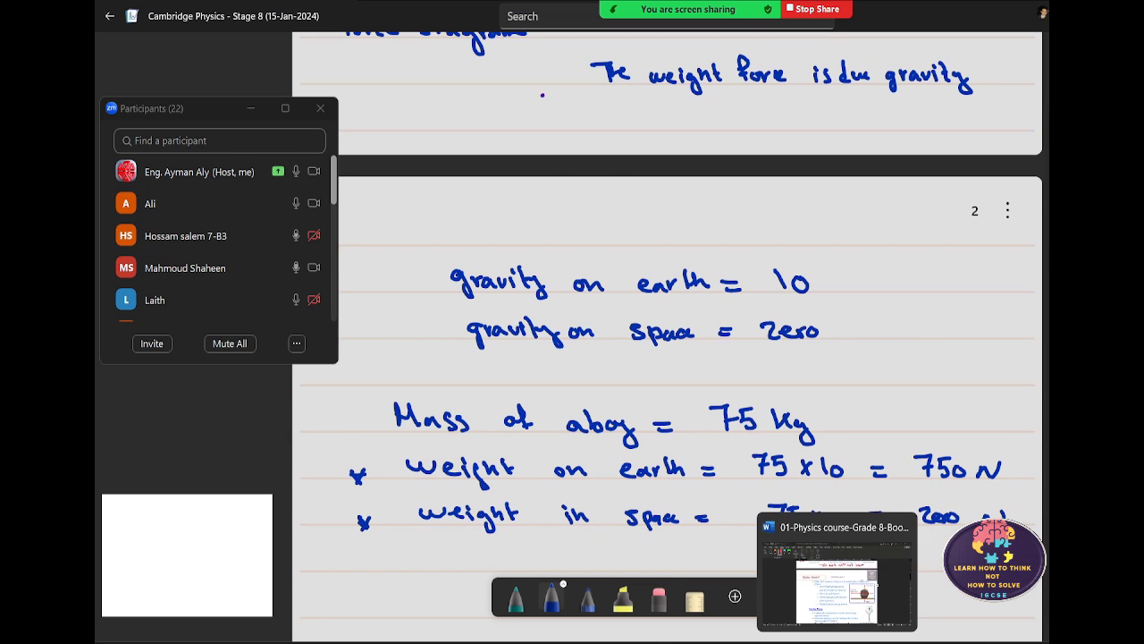
- Switch to the physics textbook in Word and scroll to page 6's Slowing Down parachute diagrams
left_click(831, 576)
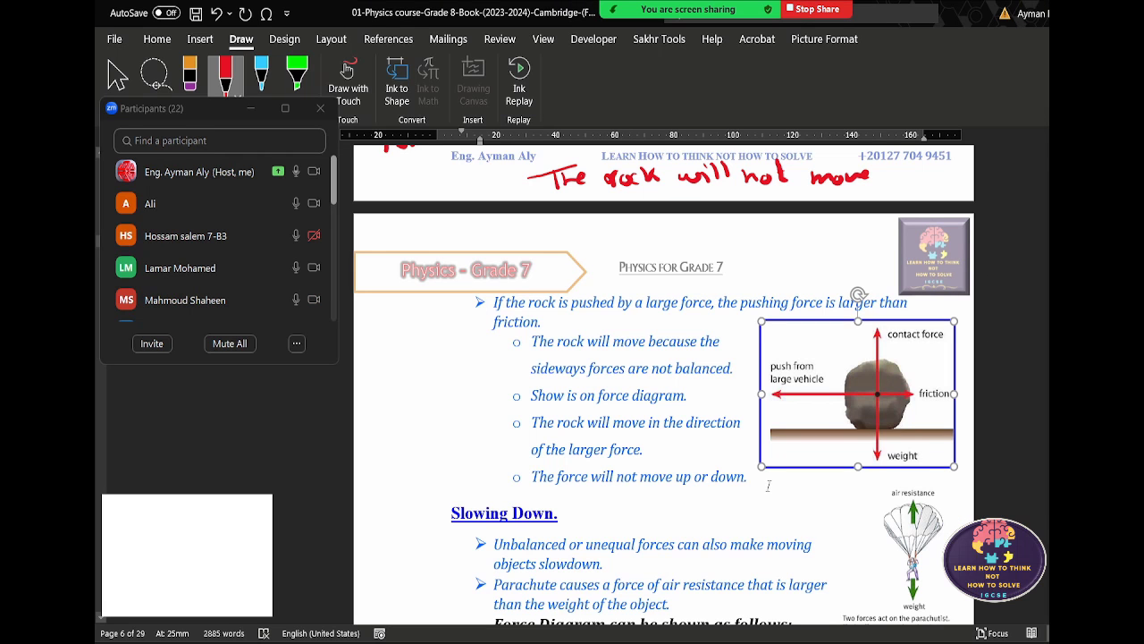
scroll(737, 537, "down", 3)
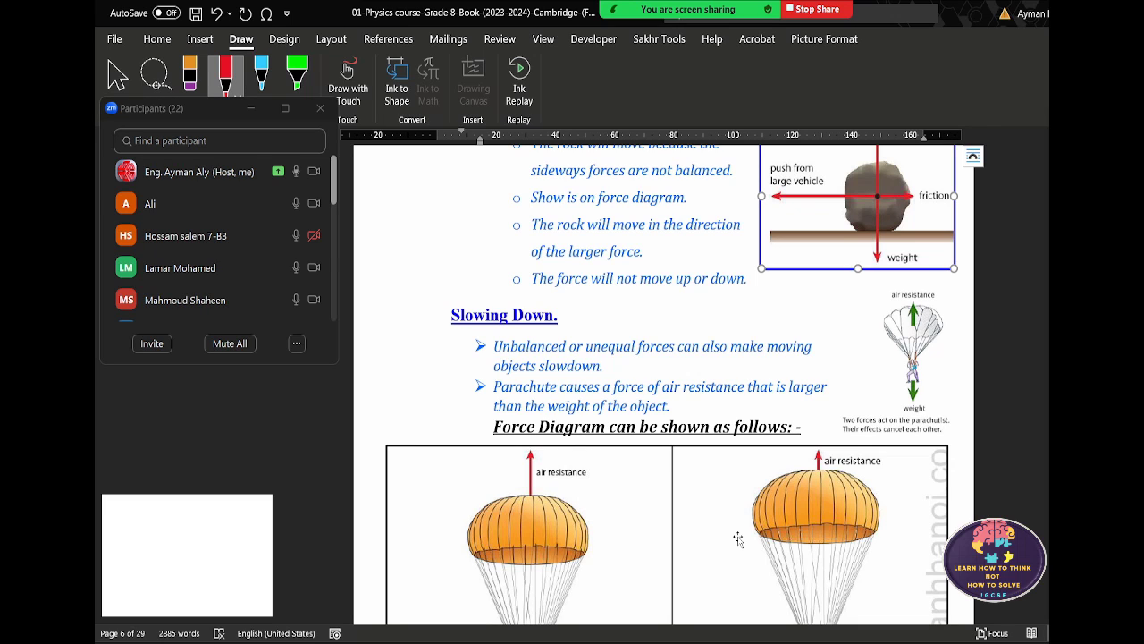
scroll(738, 538, "down", 1)
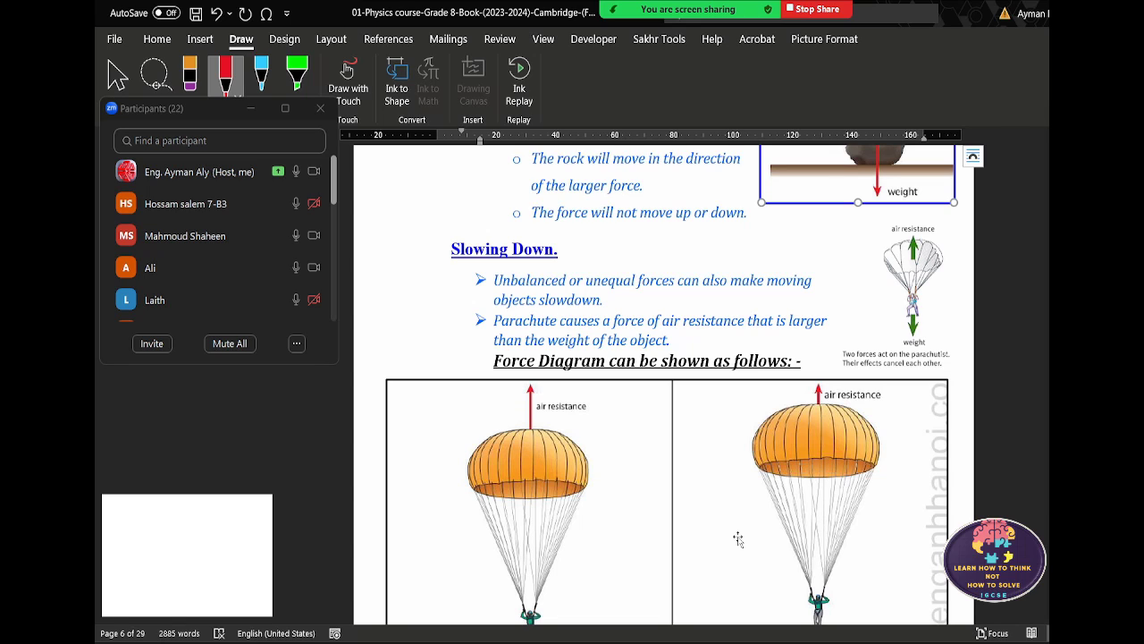
left_click(931, 315)
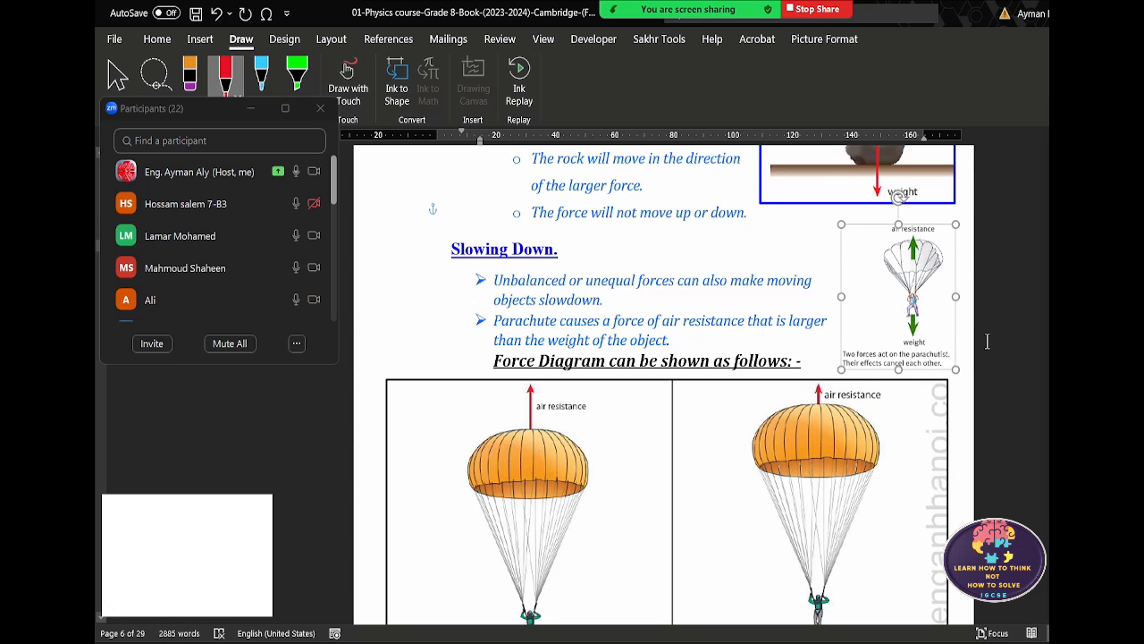
left_click(986, 340)
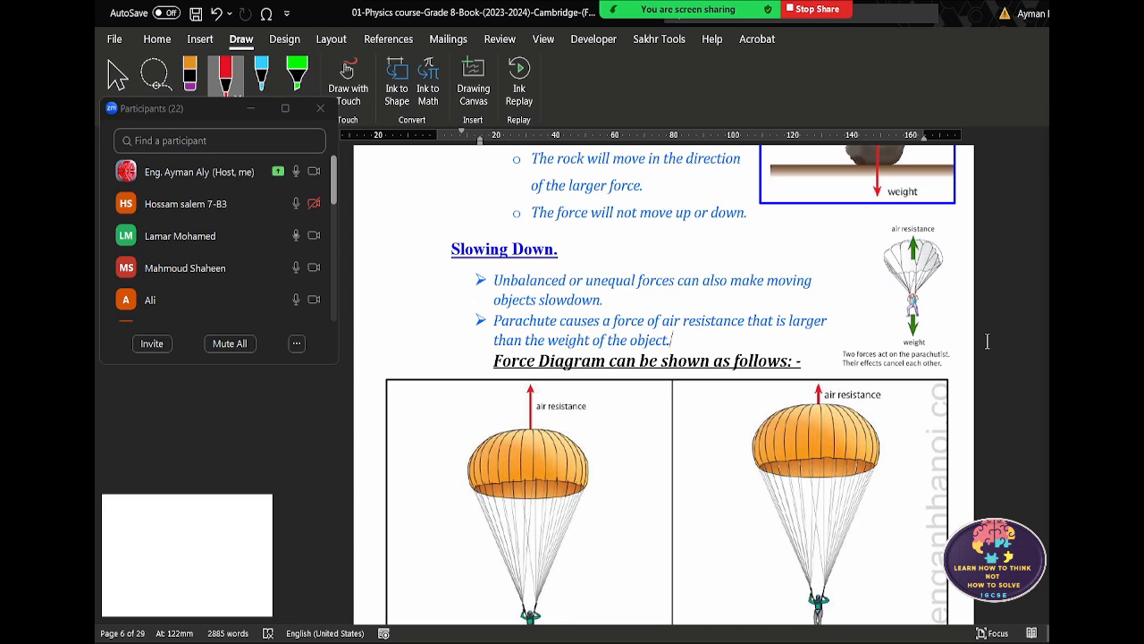
scroll(983, 348, "down", 1)
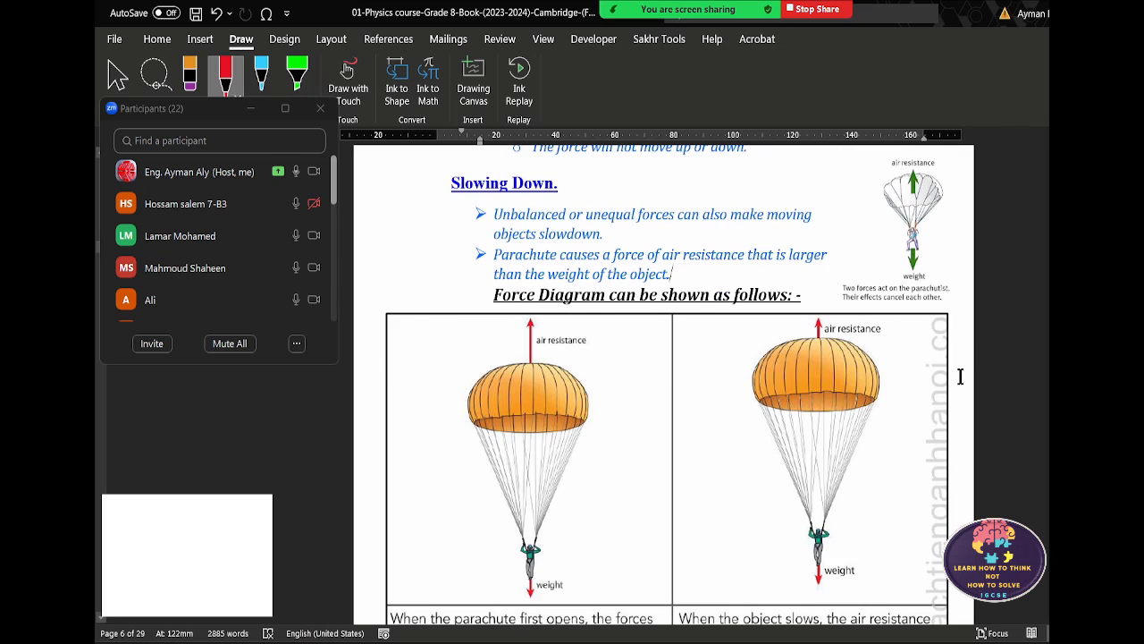
scroll(960, 377, "down", 1)
scroll(960, 376, "down", 1)
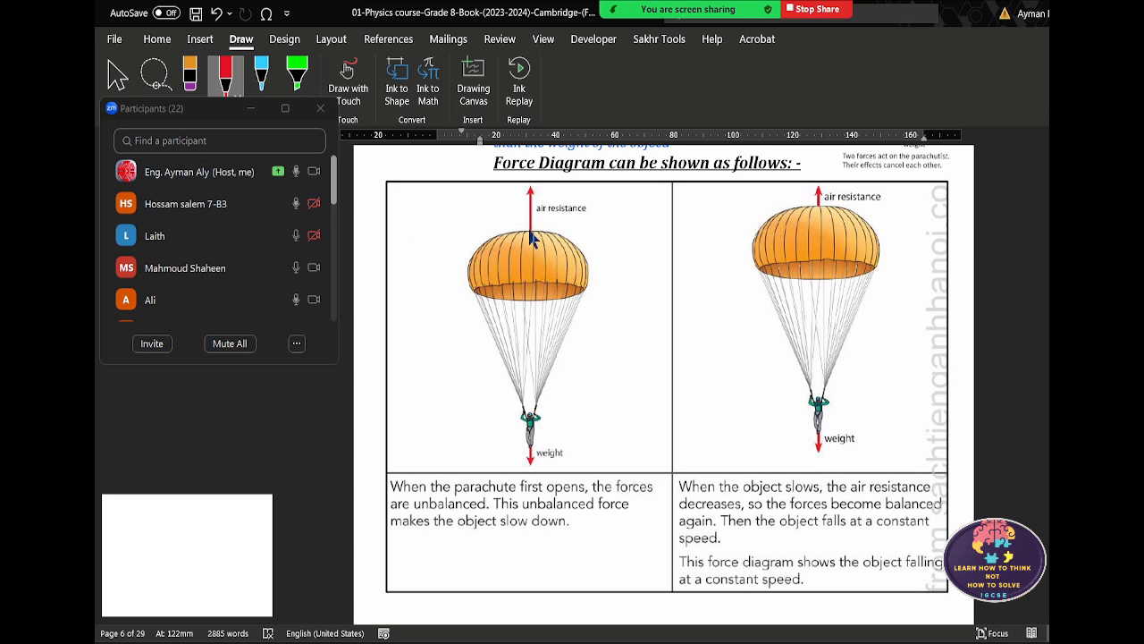
- Highlight the left parachute's air resistance and weight arrows in green
left_click(296, 73)
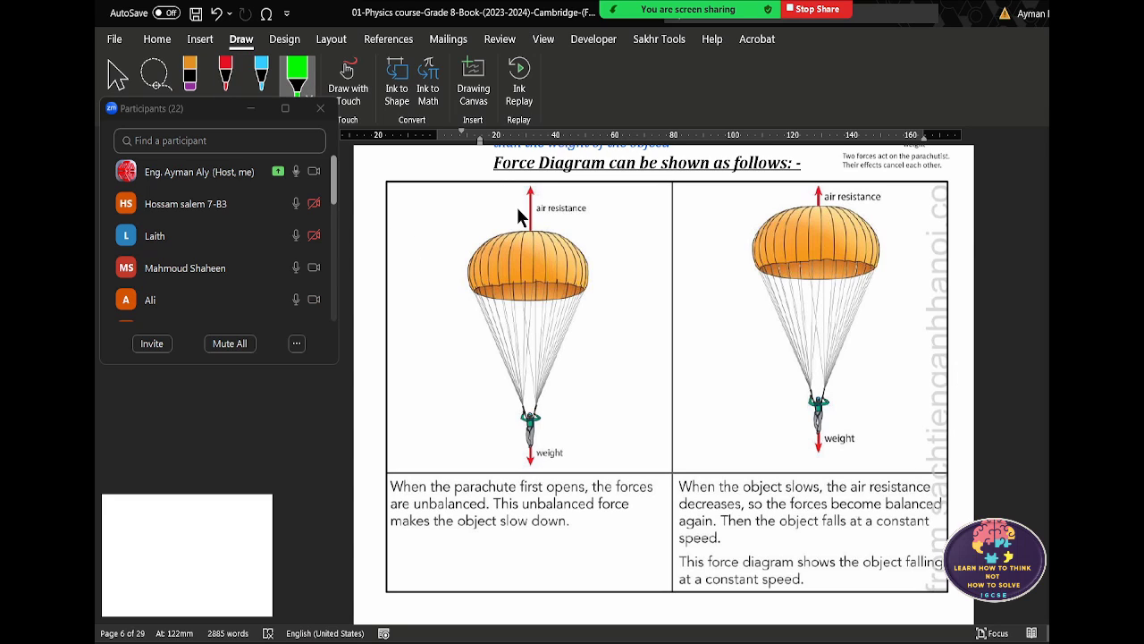
left_click_drag(533, 234, 531, 188)
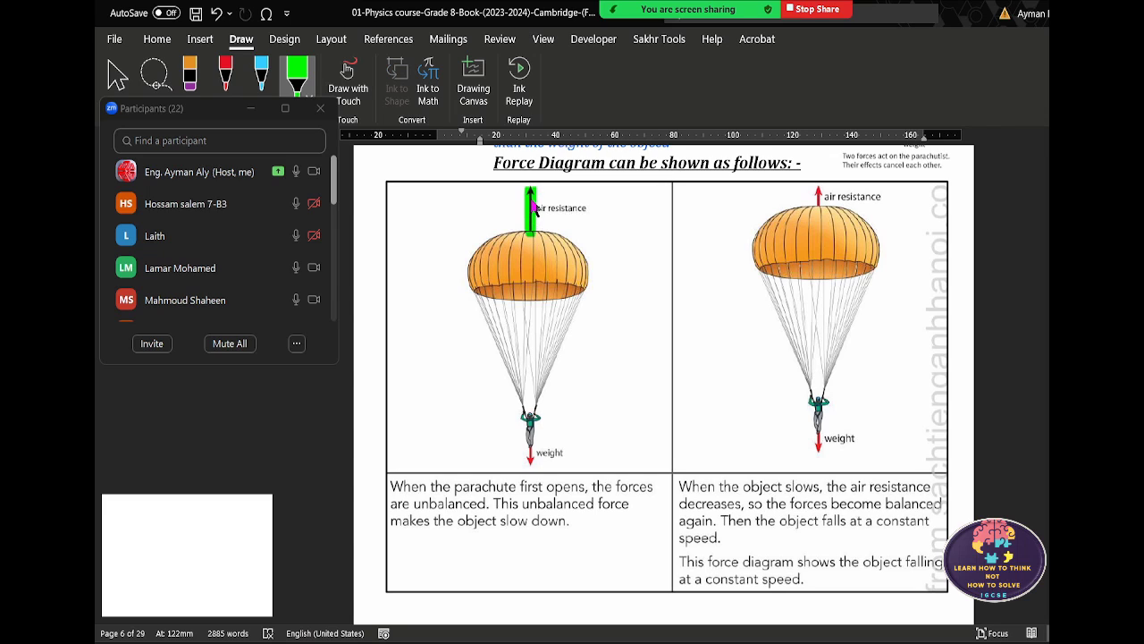
left_click_drag(531, 440, 530, 470)
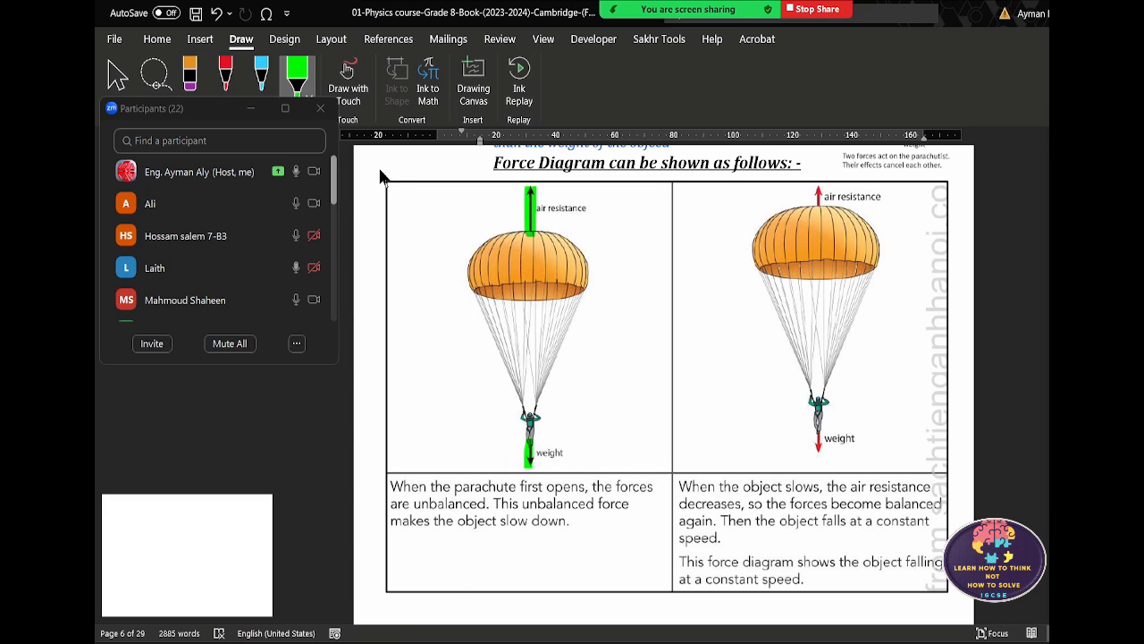
- Change the highlighter to cyan and highlight the right parachute's weight and air resistance arrows
left_click_drag(232, 107, 222, 128)
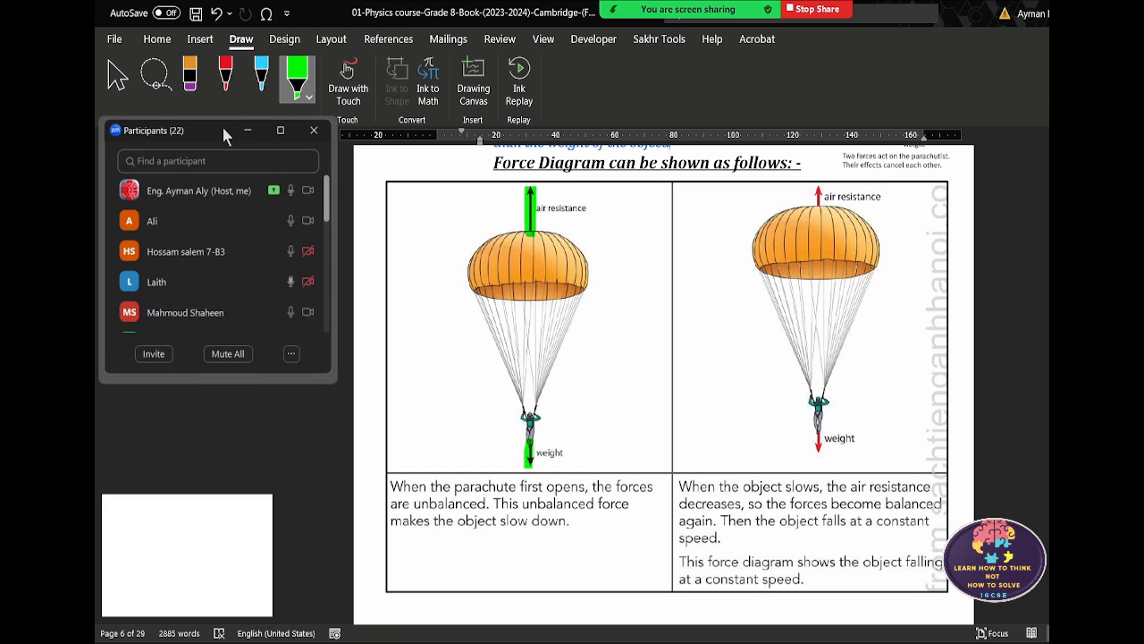
left_click(307, 95)
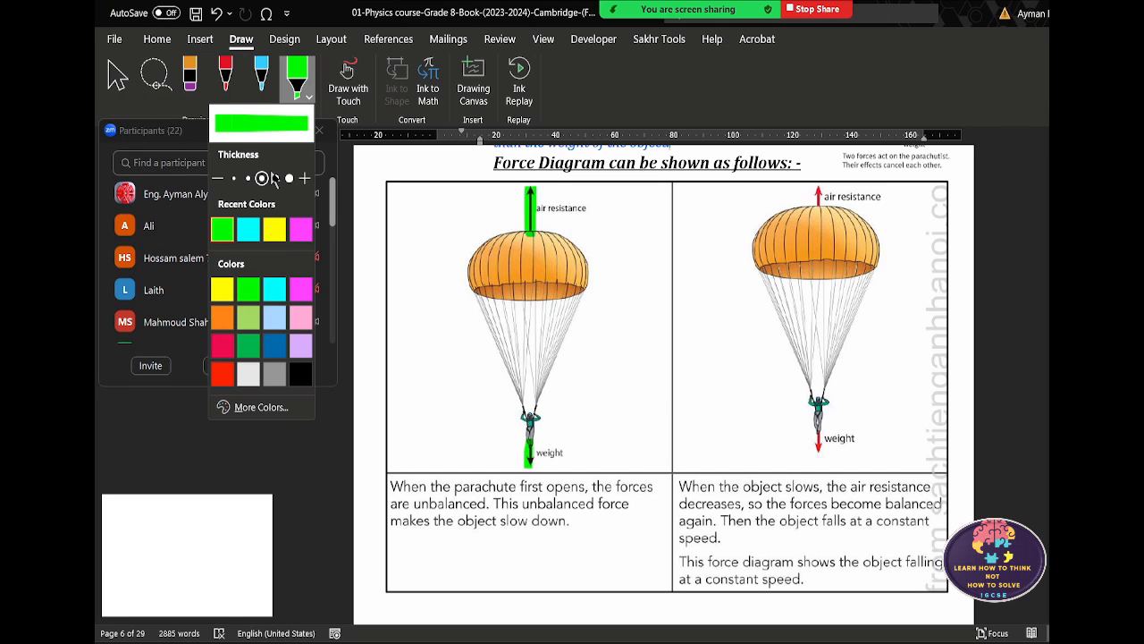
left_click(250, 230)
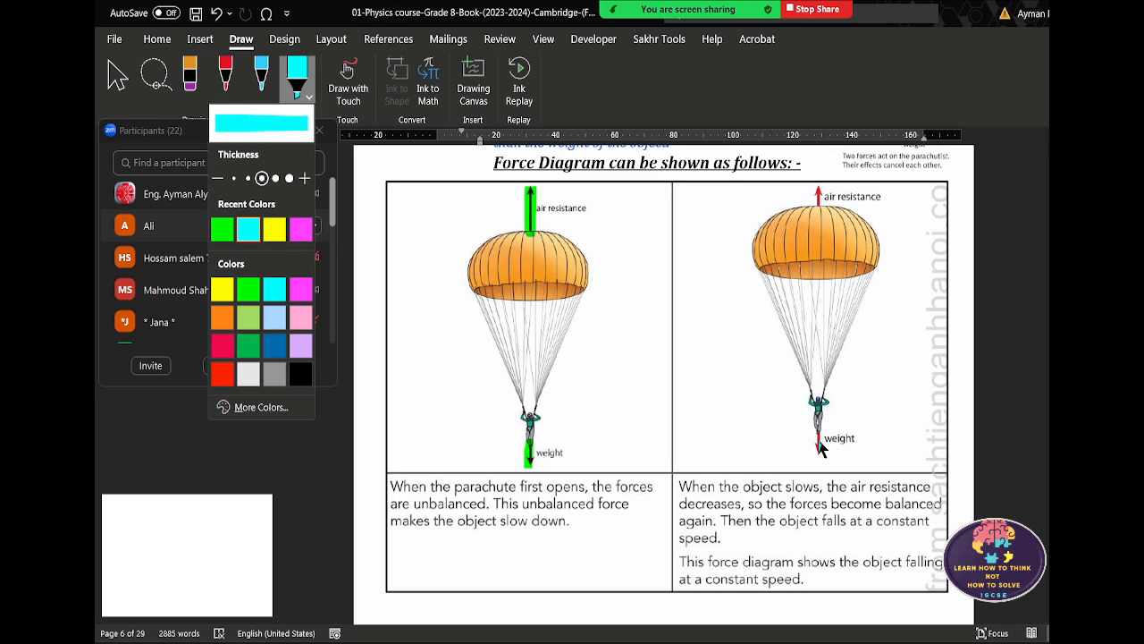
left_click_drag(818, 431, 820, 449)
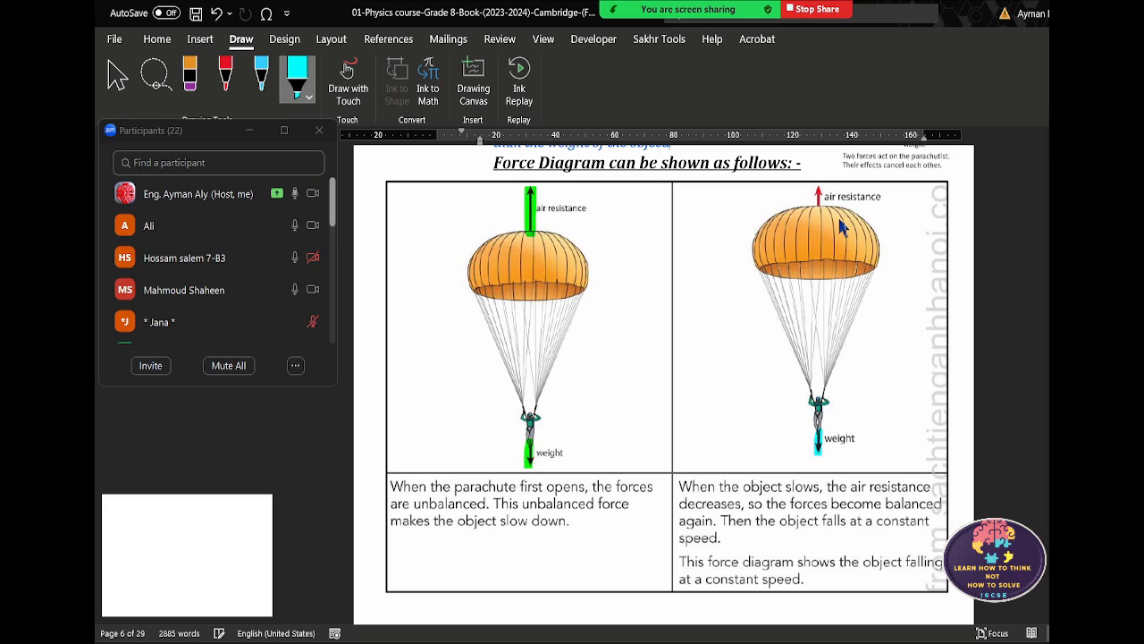
left_click_drag(818, 211, 821, 199)
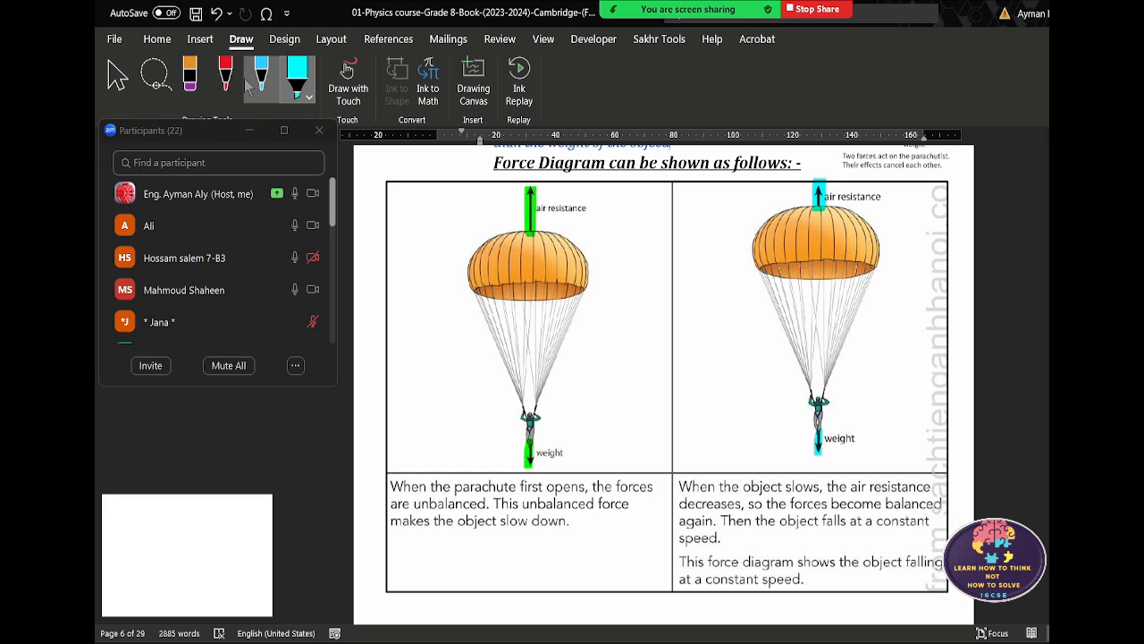
left_click(225, 79)
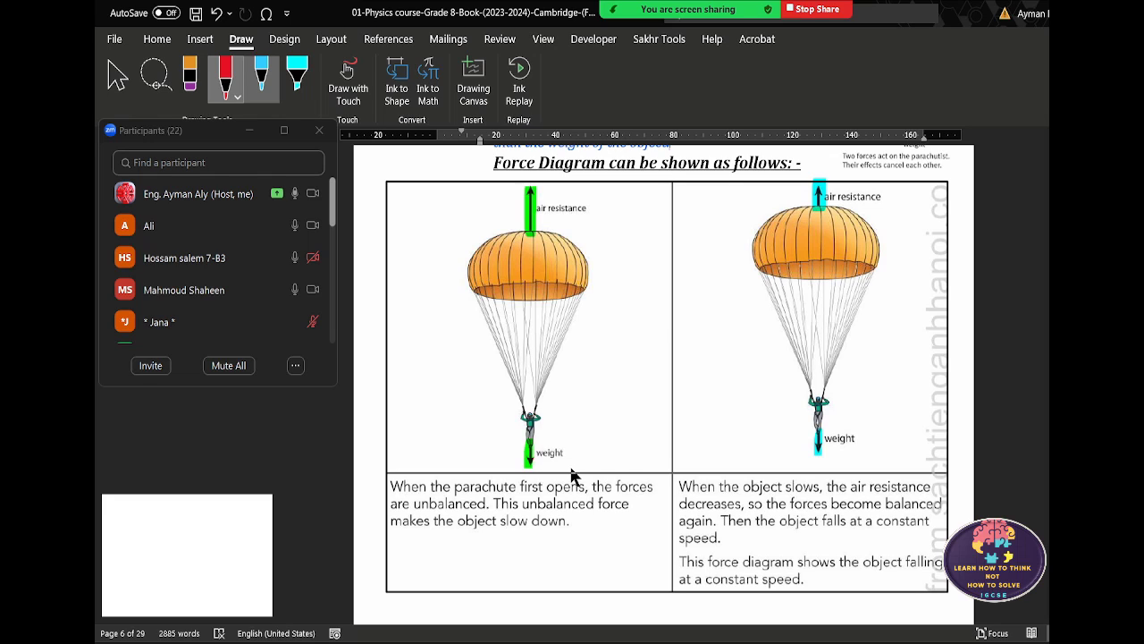
- Highlight 'unbalanced' and 'balanced' in the captions cyan, and retrace the right weight arrow
left_click(297, 78)
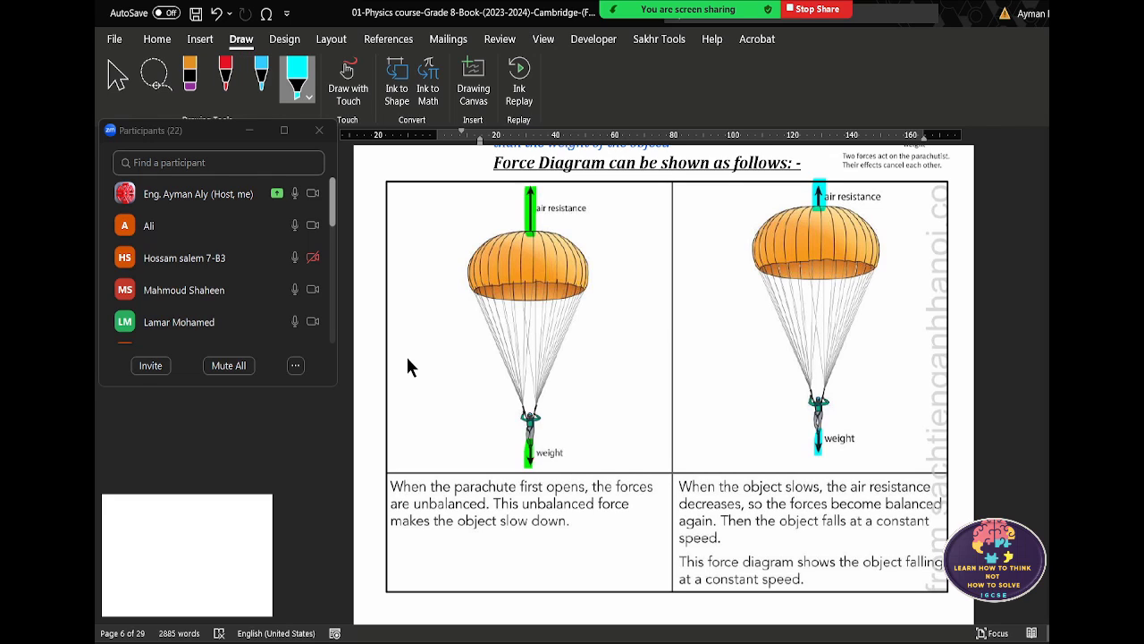
left_click_drag(413, 503, 490, 504)
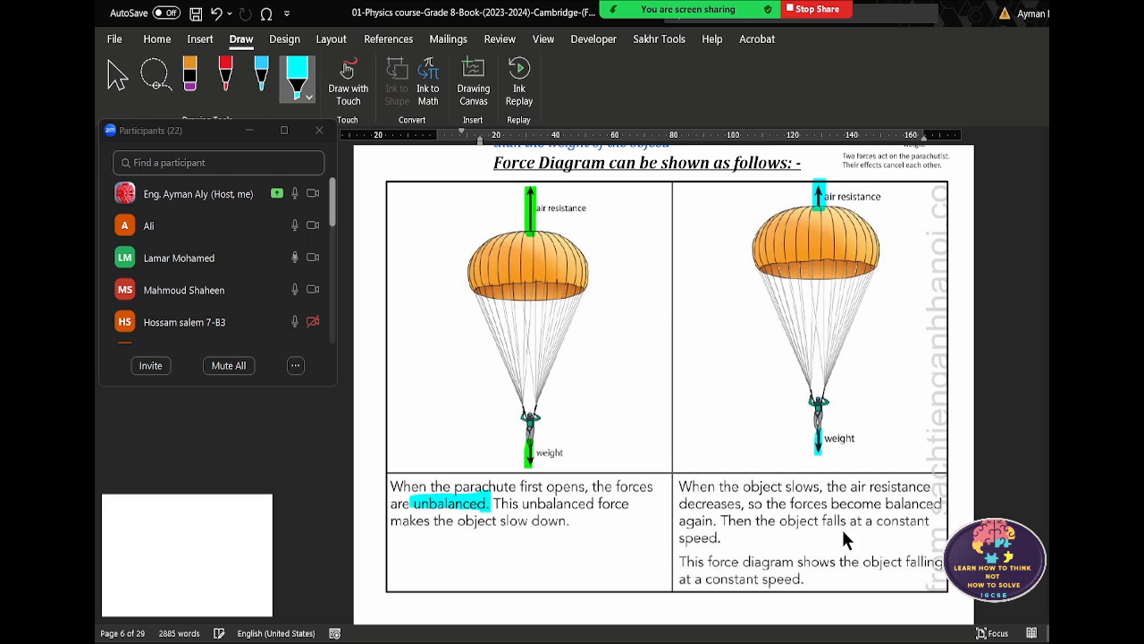
left_click_drag(883, 504, 937, 506)
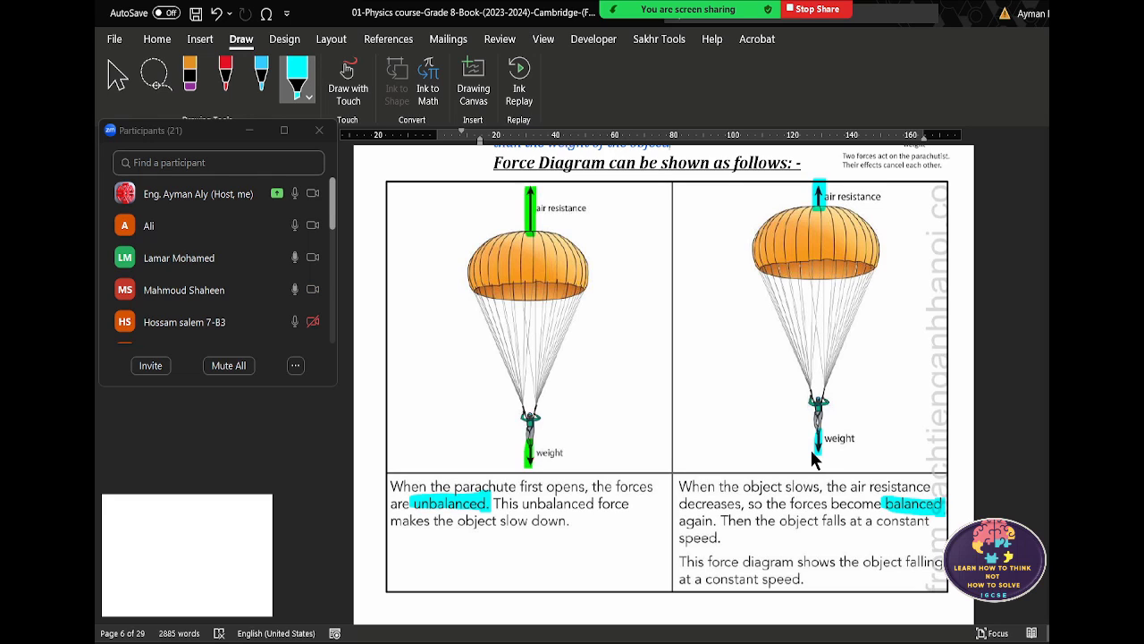
left_click_drag(815, 454, 818, 429)
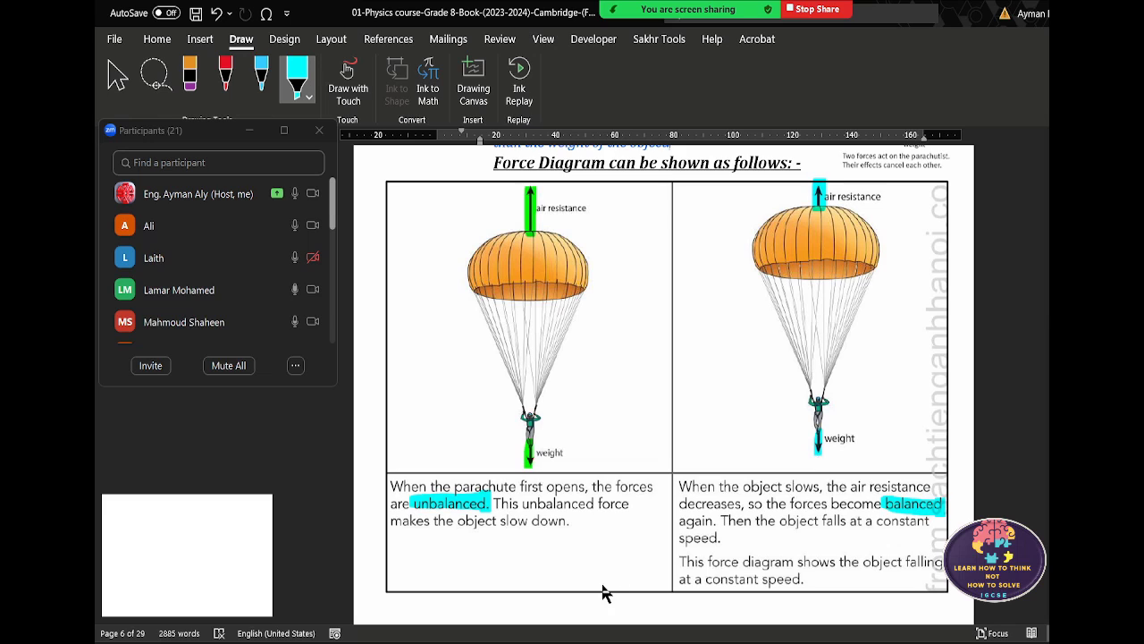
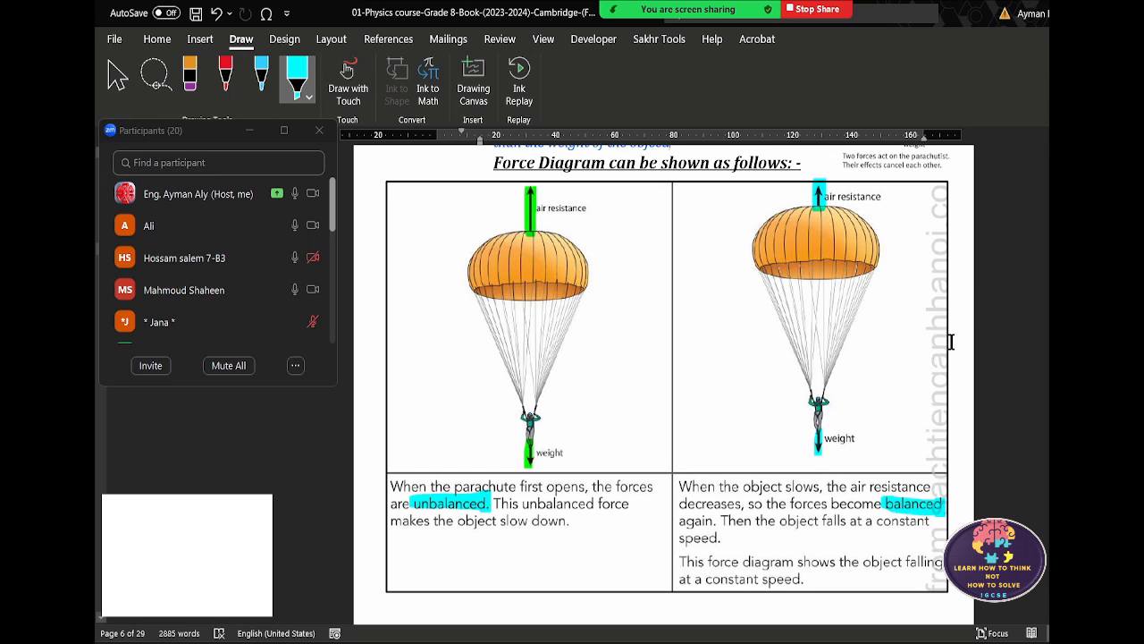
- Scroll the Word notes and select the parachute diagram image
scroll(950, 341, "up", 1)
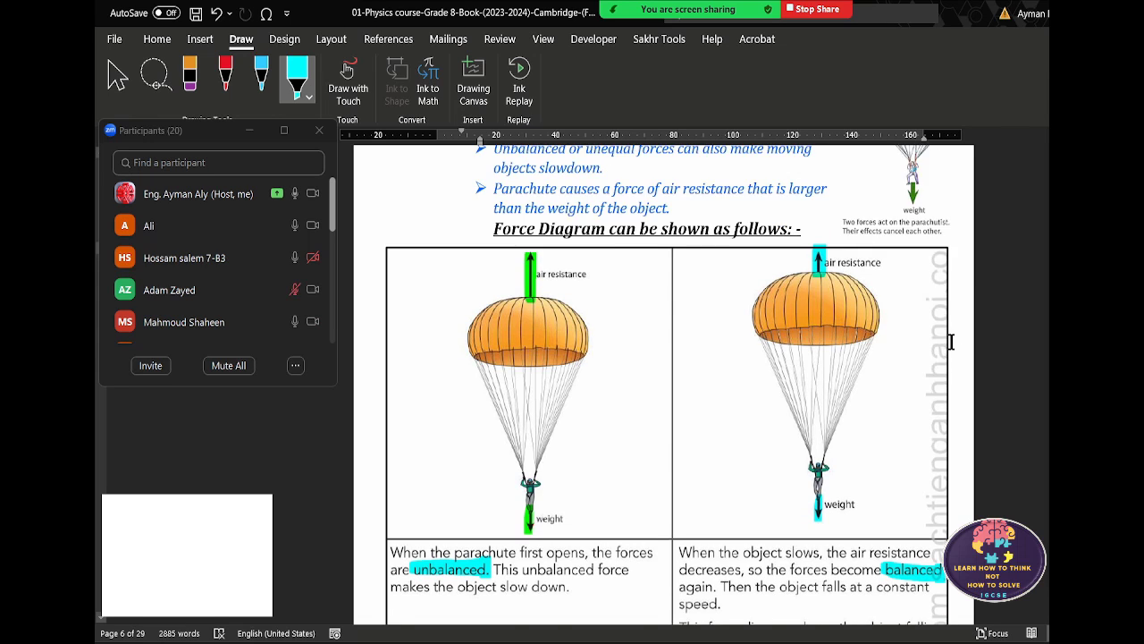
scroll(950, 341, "up", 1)
scroll(950, 341, "down", 1)
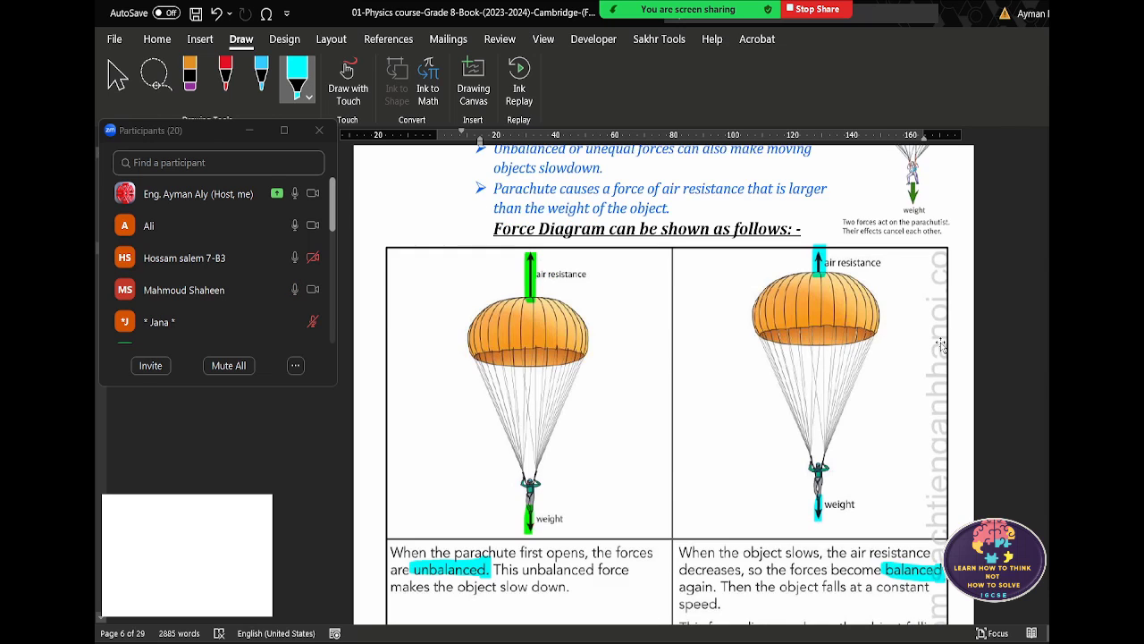
scroll(948, 342, "down", 1)
scroll(943, 344, "down", 2)
scroll(941, 342, "up", 2)
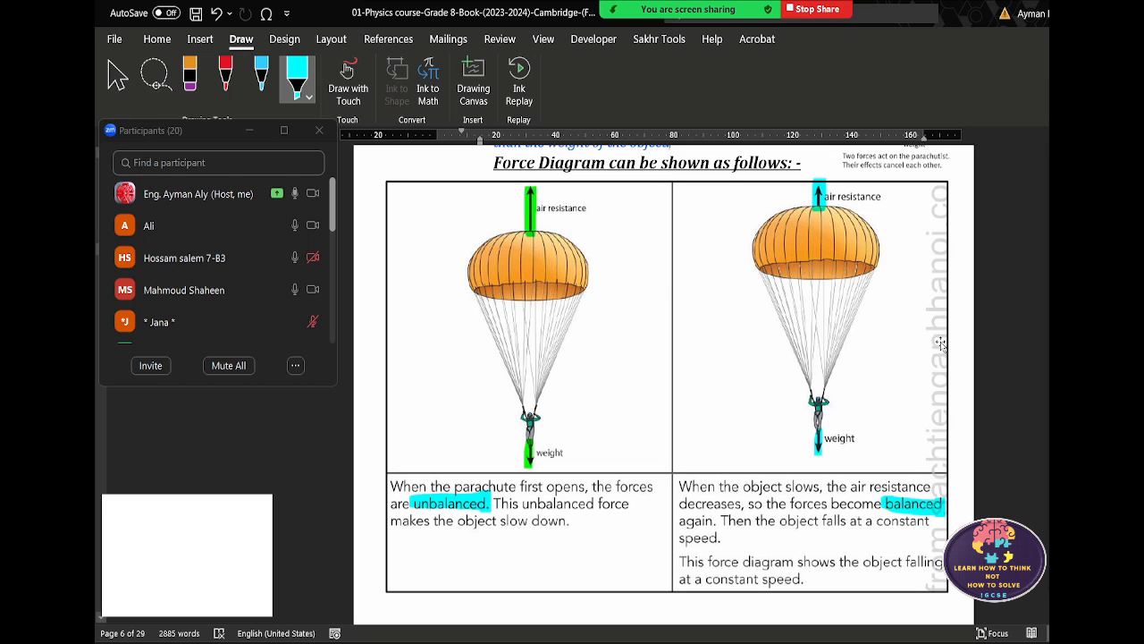
left_click(531, 301)
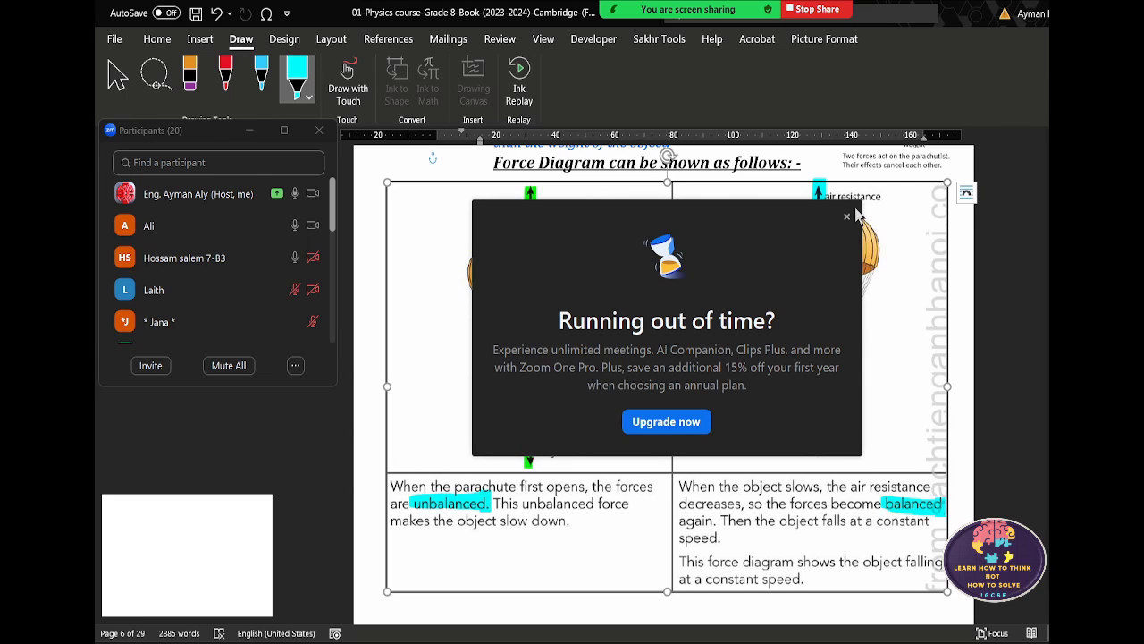
- Dismiss the popup, scroll to Changing Direction, and select the tennis-racket force diagram
left_click(847, 216)
scroll(802, 347, "down", 3)
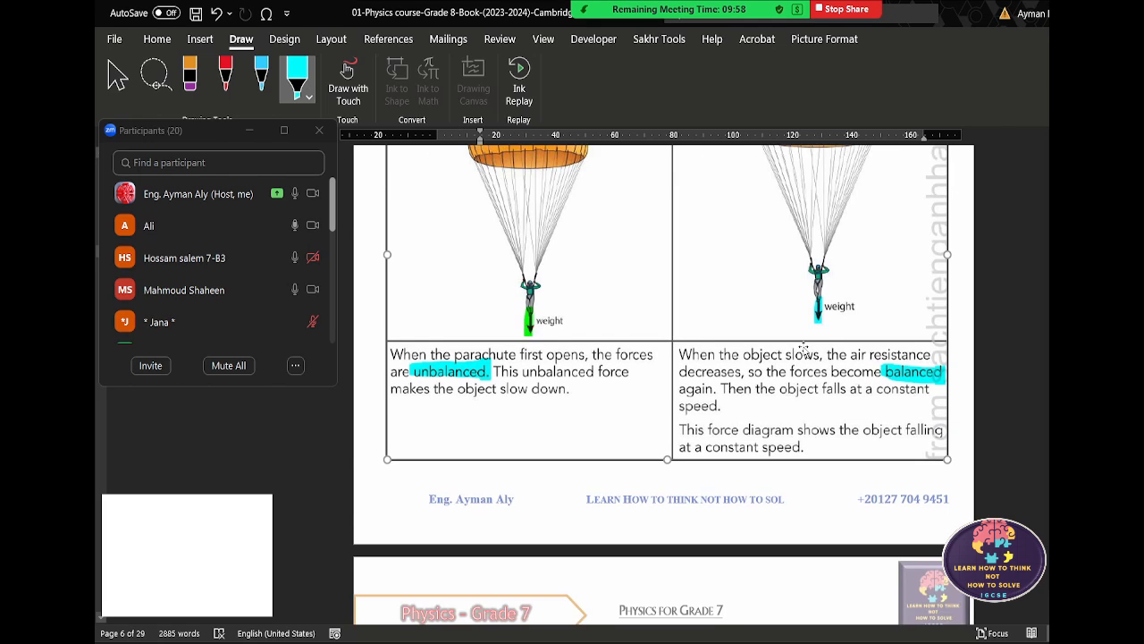
scroll(802, 347, "down", 2)
scroll(800, 344, "down", 3)
scroll(800, 344, "down", 1)
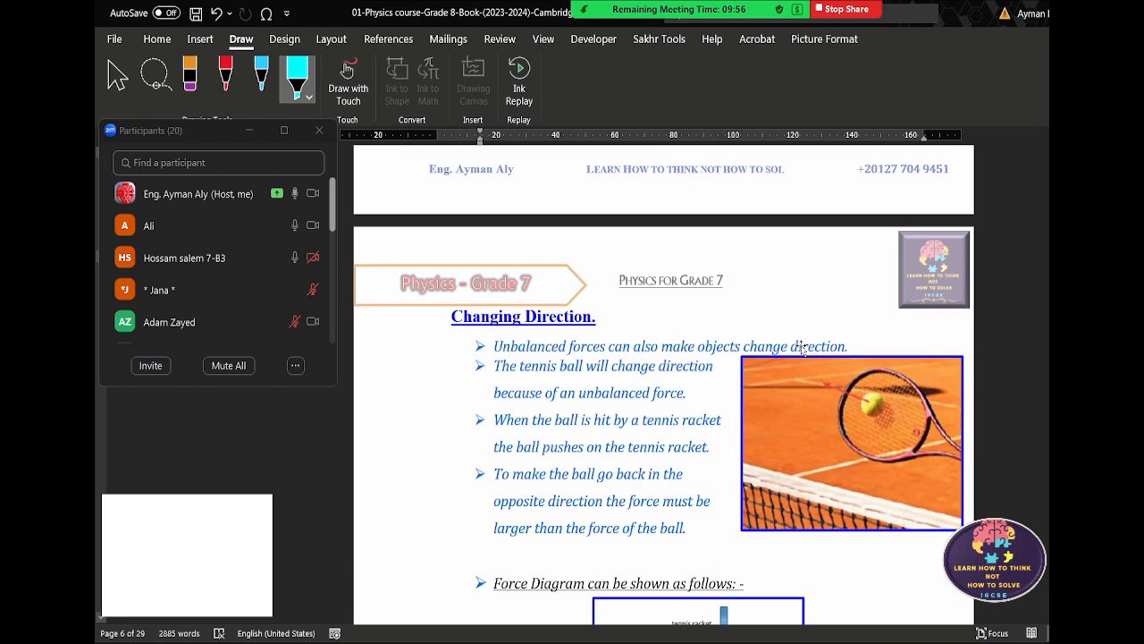
scroll(801, 345, "down", 1)
scroll(801, 345, "down", 1)
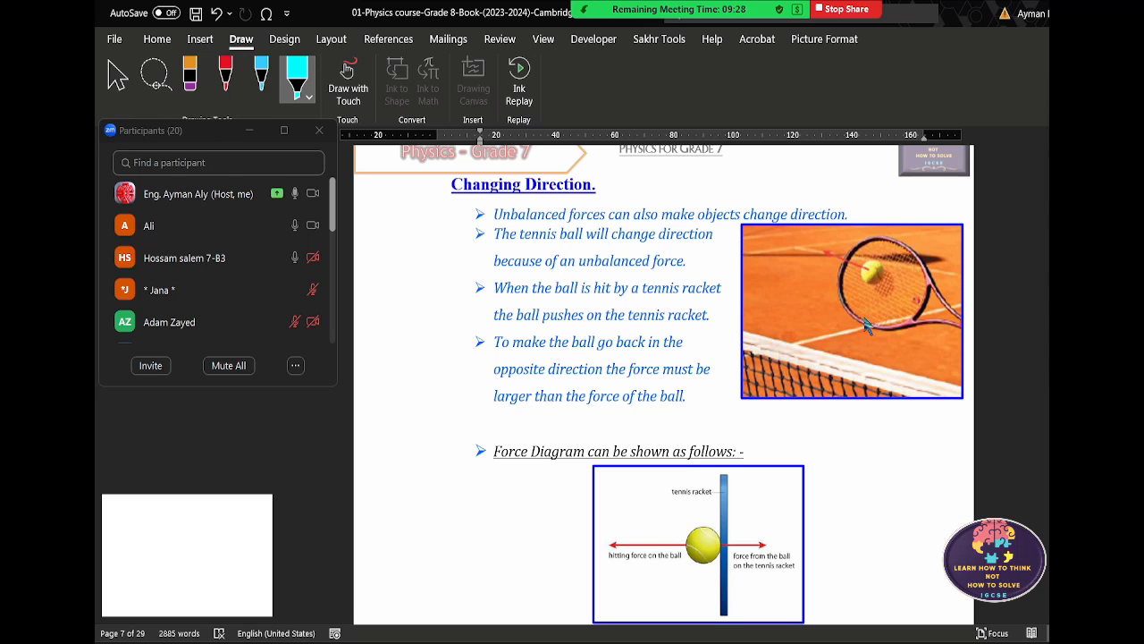
scroll(797, 563, "down", 2)
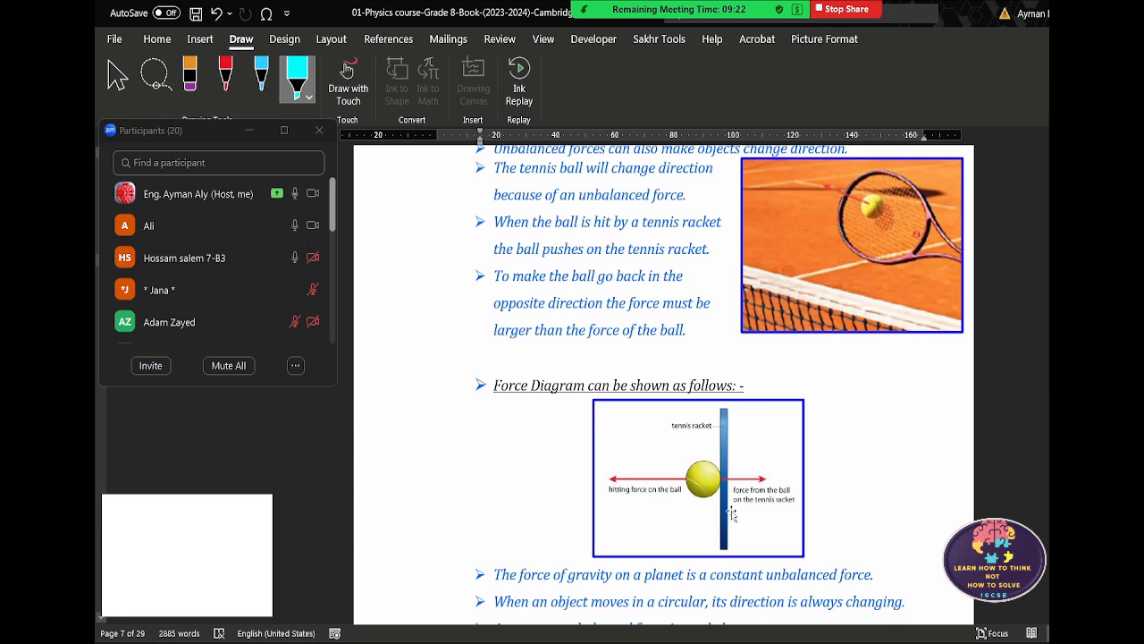
left_click(702, 501)
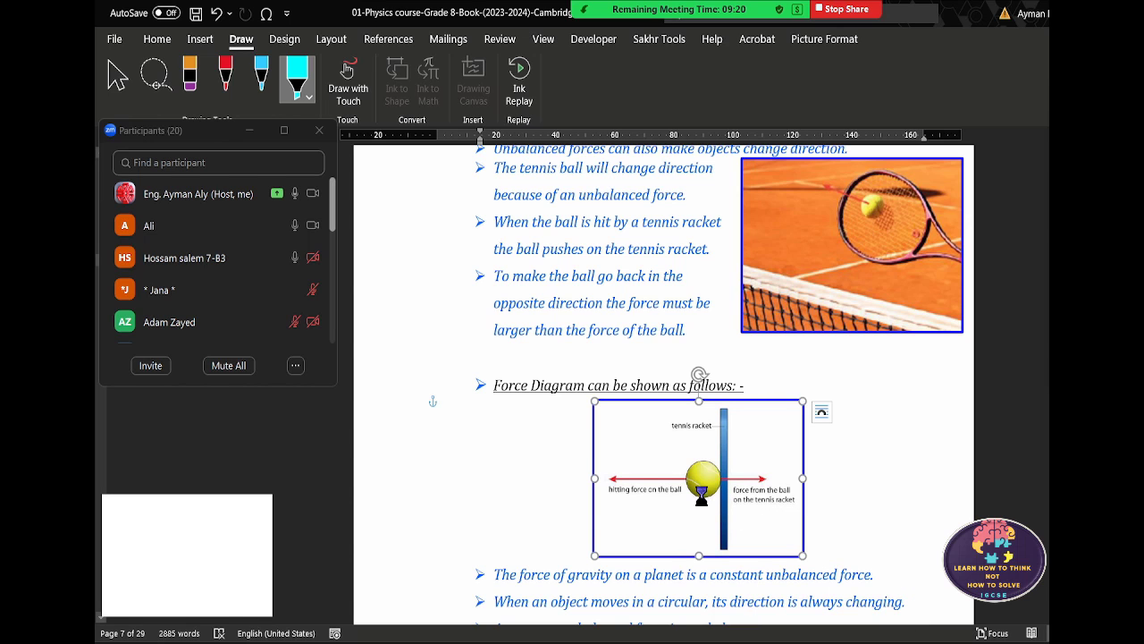
- In the Cambridge Physics journal, paste the tennis-racket diagram onto page 2
left_click(870, 586)
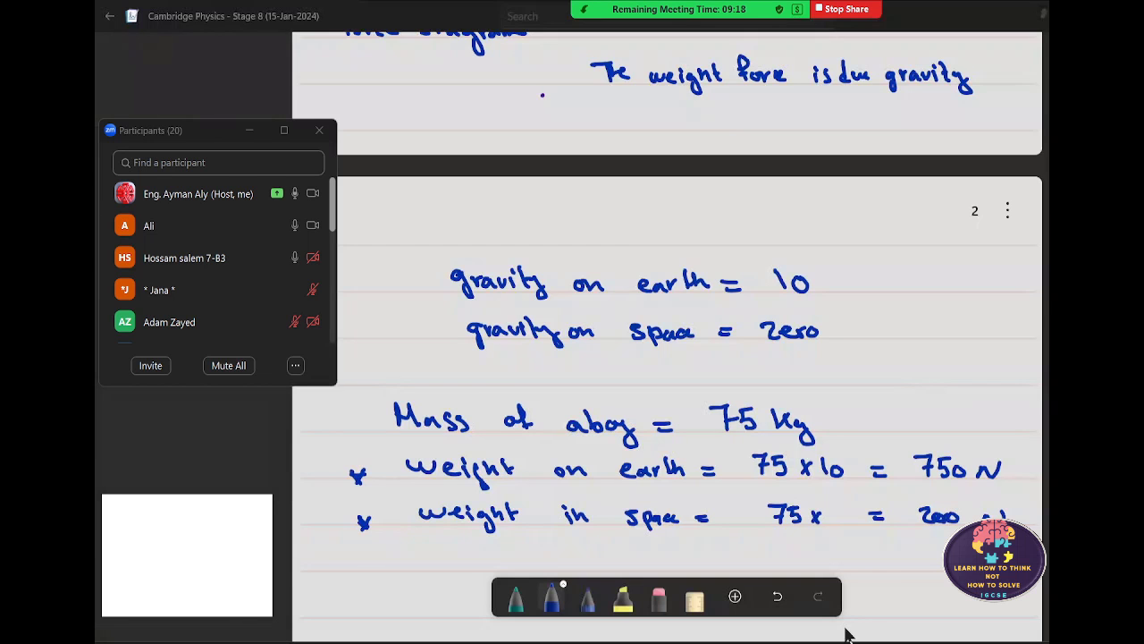
scroll(748, 473, "down", 1)
scroll(747, 473, "down", 5)
scroll(839, 362, "up", 5)
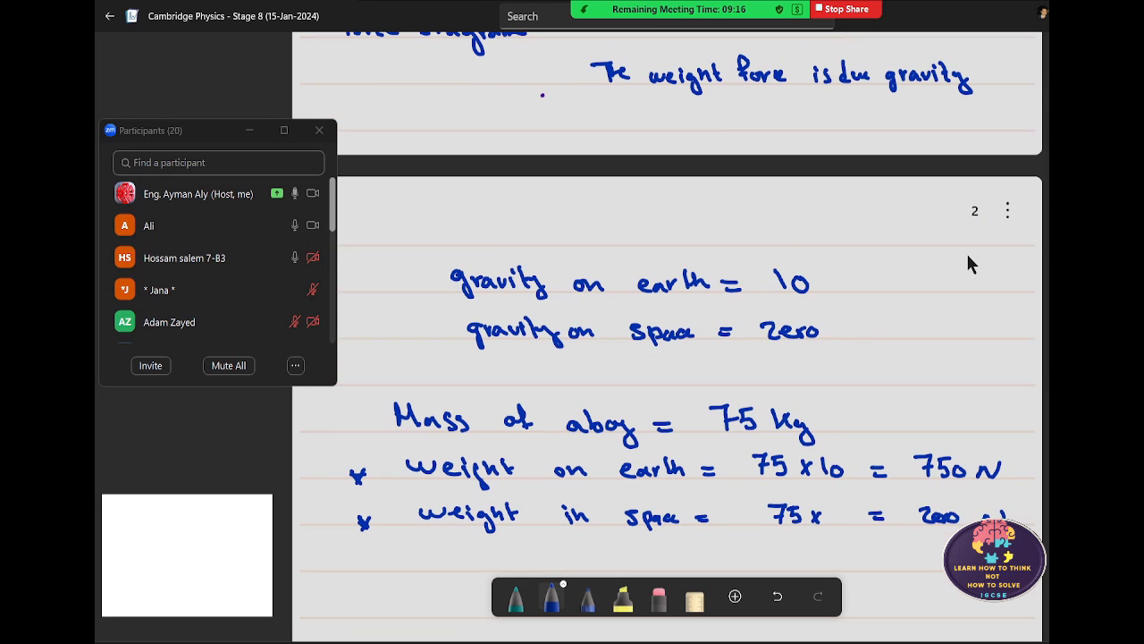
left_click(1011, 221)
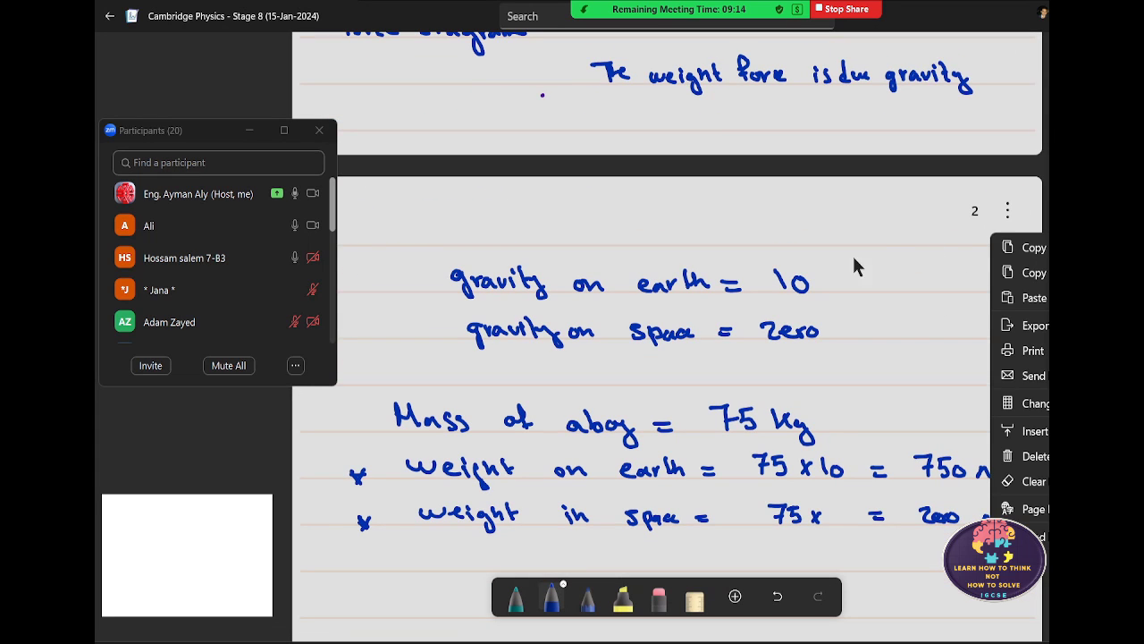
left_click(1026, 300)
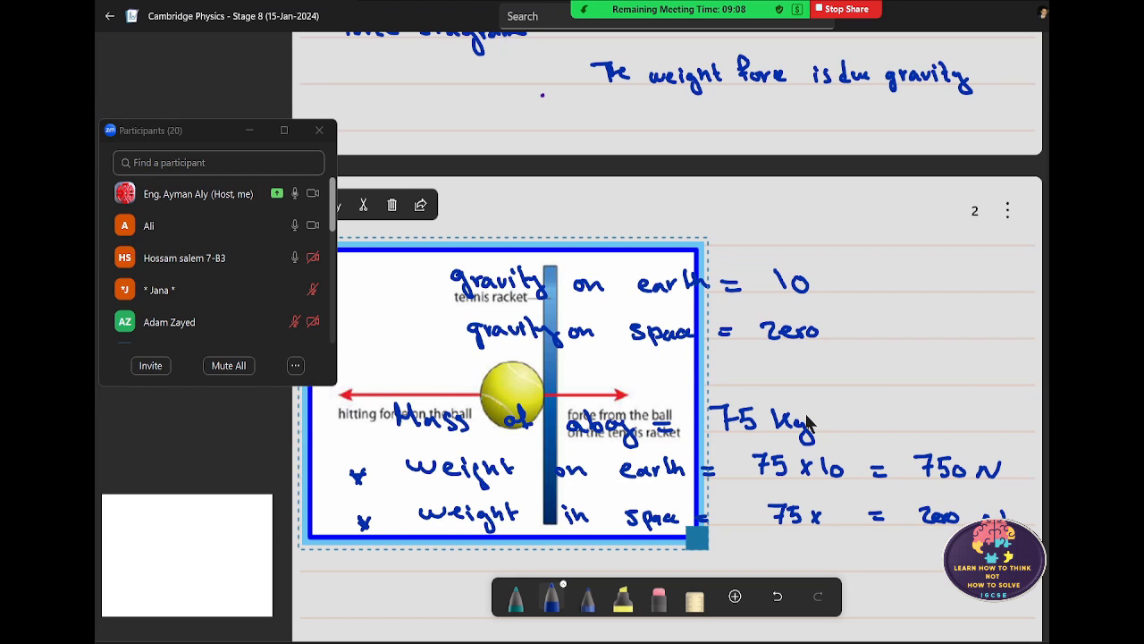
key("Delete")
key("ctrl+v")
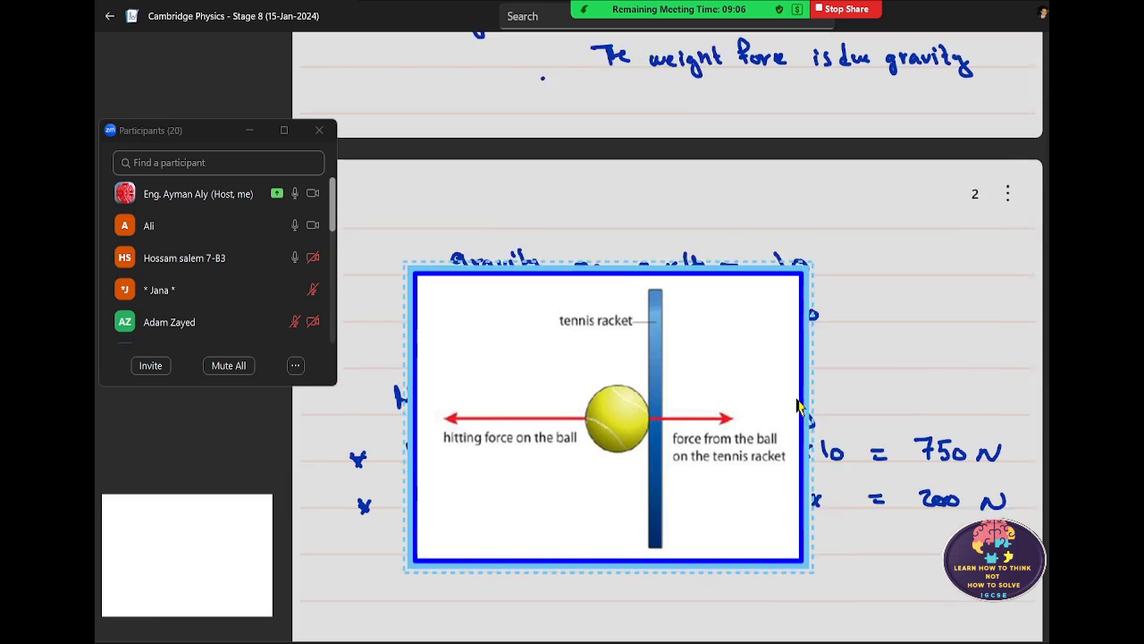
- Move the pasted diagram off the handwritten notes to the right, below the weight calculations
scroll(799, 403, "down", 5)
left_click_drag(871, 438, 749, 409)
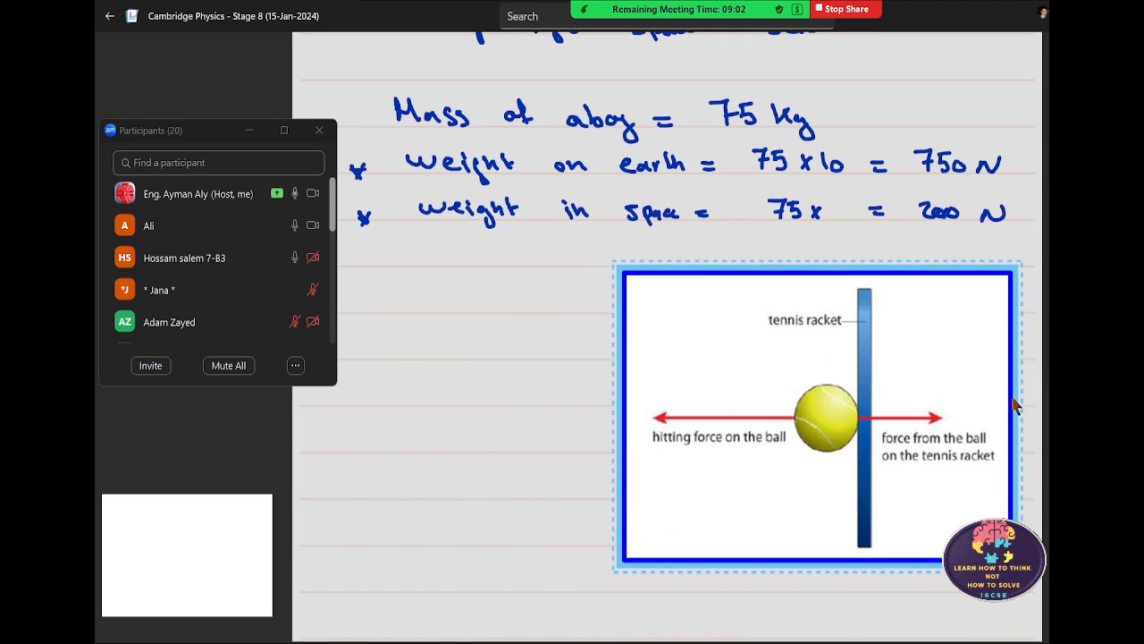
left_click_drag(749, 409, 1013, 403)
left_click(990, 601)
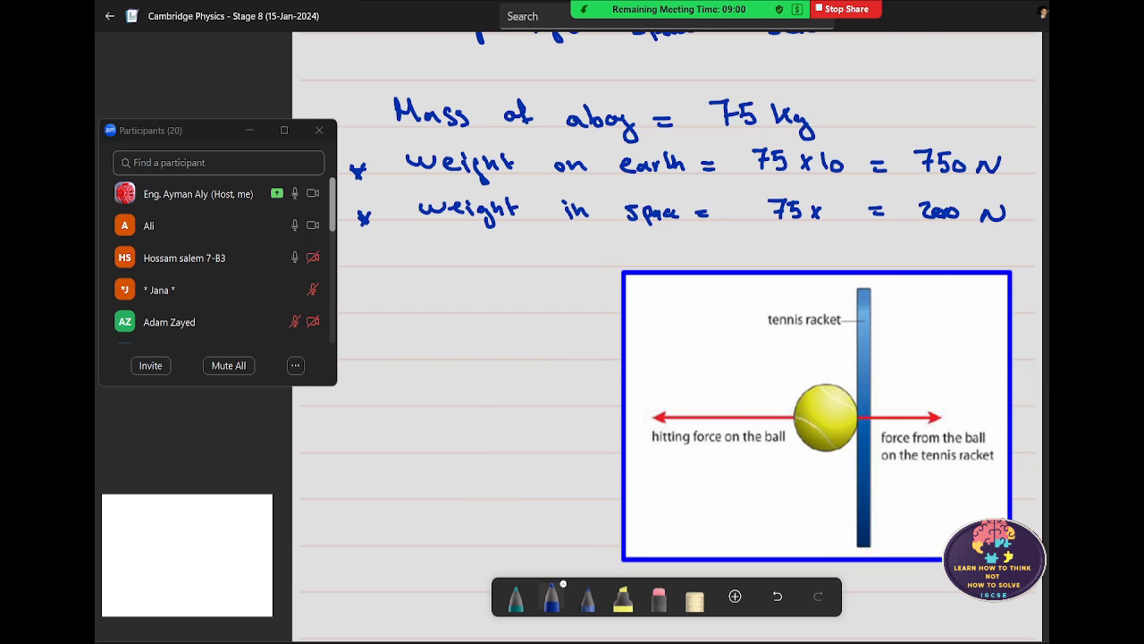
scroll(668, 336, "down", 3)
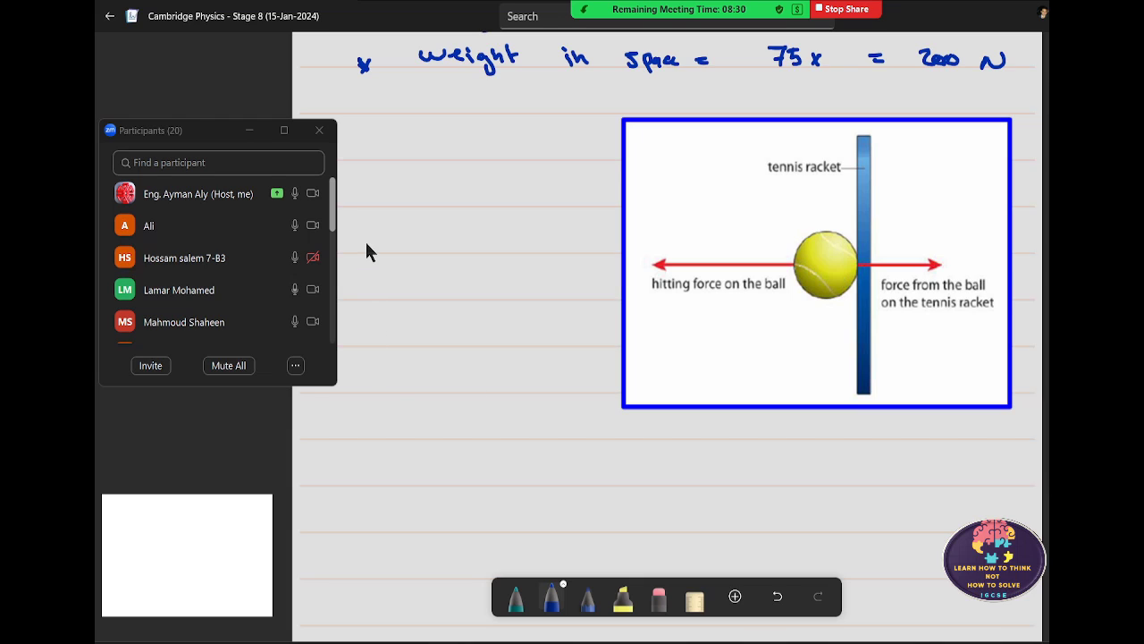
- Handwrite 'The hitting force >>> the force of the ball' in blue below the diagram
left_click_drag(360, 229, 363, 248)
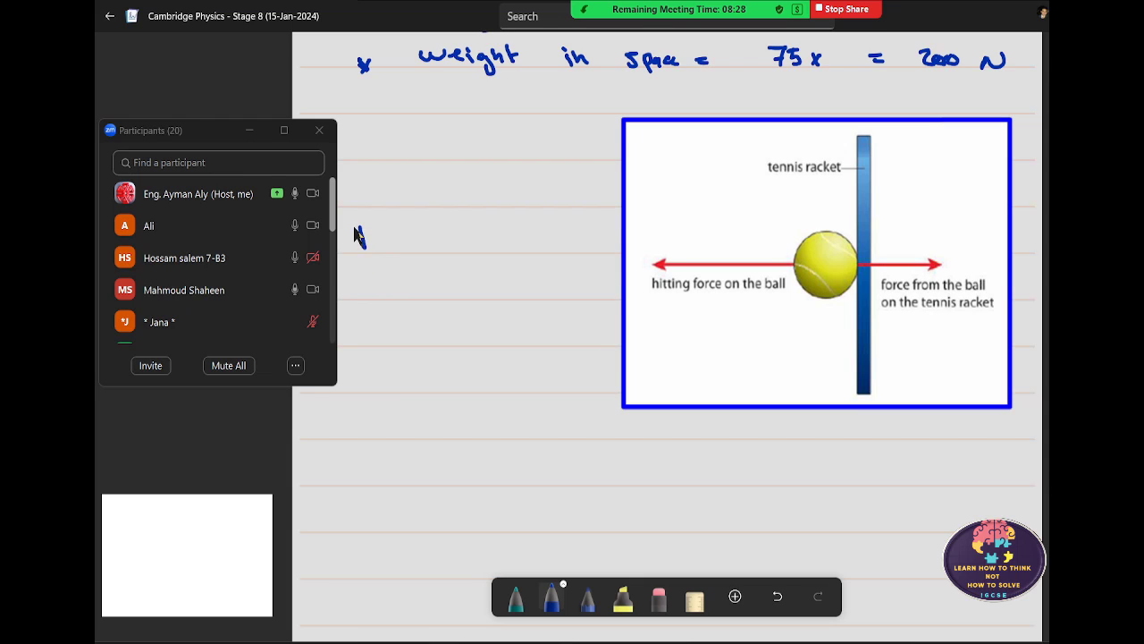
mouse_move(348, 417)
left_mouse_down()
mouse_move(349, 433)
mouse_move(352, 414)
mouse_move(377, 437)
mouse_move(476, 439)
left_mouse_up()
mouse_move(462, 424)
left_mouse_down()
mouse_move(510, 447)
mouse_move(608, 438)
left_mouse_up()
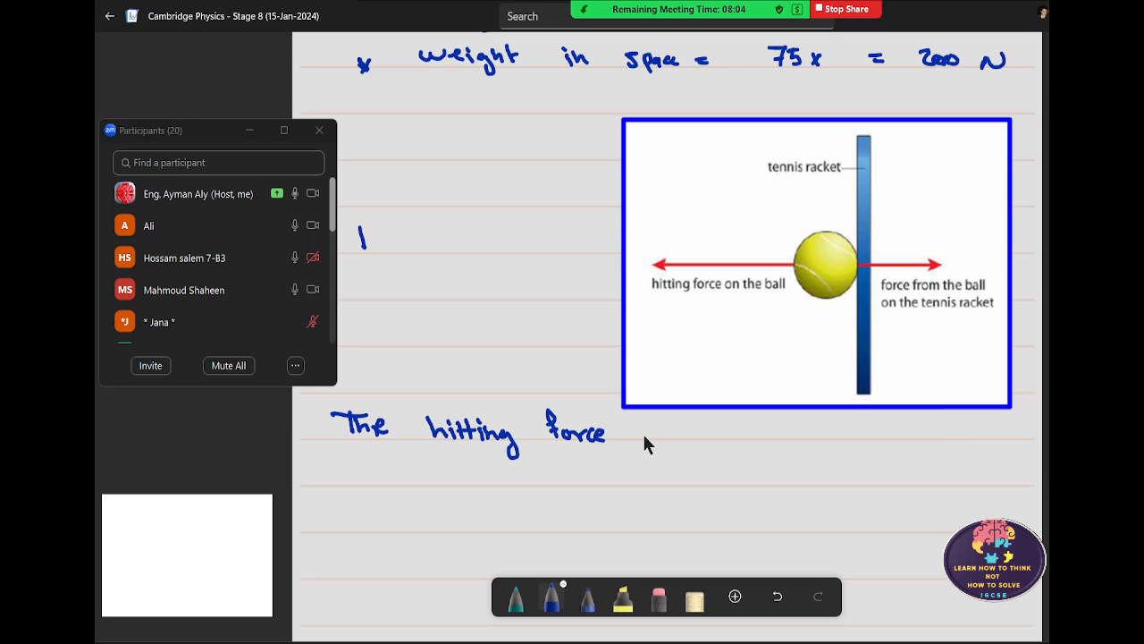
mouse_move(646, 423)
left_mouse_down()
mouse_move(659, 440)
mouse_move(649, 453)
mouse_move(695, 438)
mouse_move(685, 452)
mouse_move(733, 438)
mouse_move(738, 422)
left_mouse_up()
left_click_drag(739, 421, 755, 436)
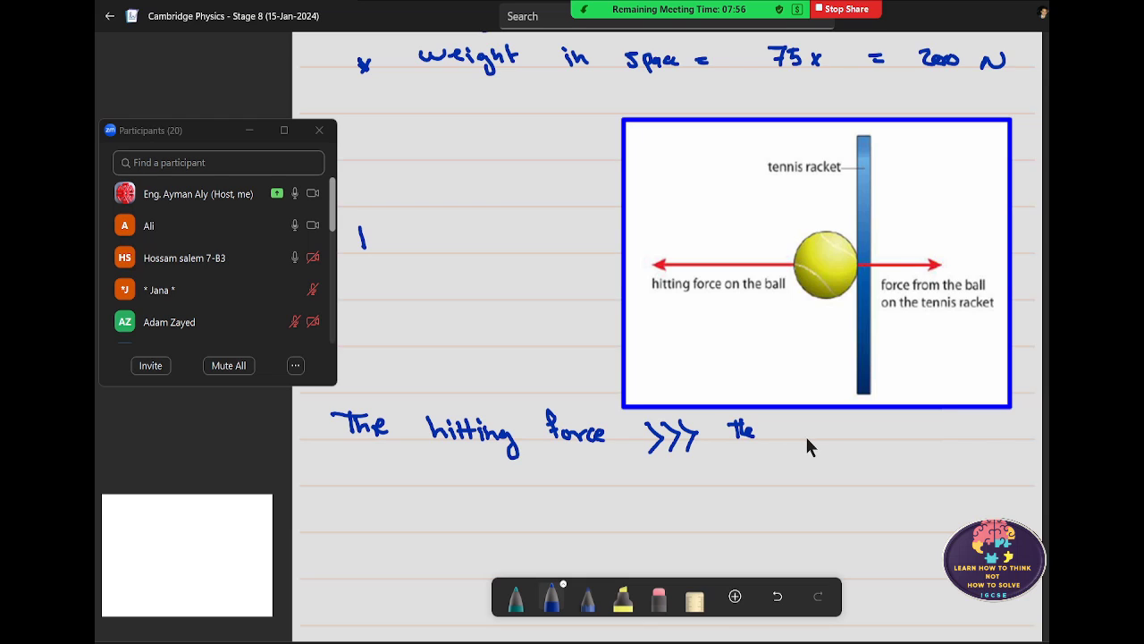
mouse_move(781, 416)
left_mouse_down()
mouse_move(783, 455)
mouse_move(798, 438)
mouse_move(843, 436)
mouse_move(853, 454)
mouse_move(890, 442)
left_mouse_up()
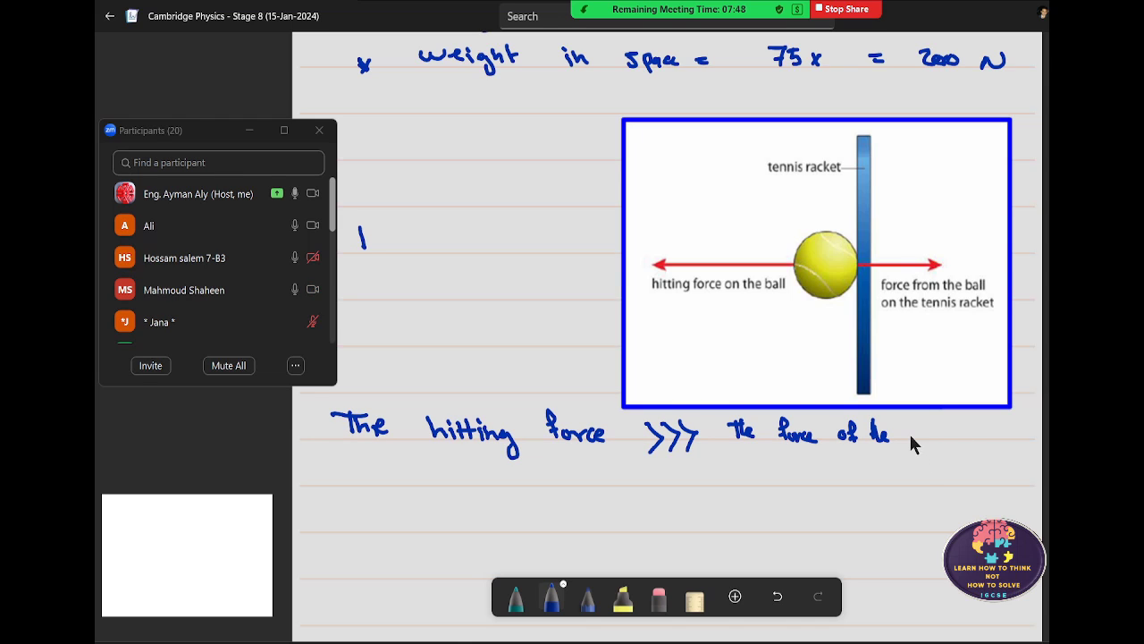
left_click_drag(907, 428, 935, 438)
left_click_drag(936, 435, 942, 438)
- Sketch a ball with a teal left arrow, and mark both forces in teal and blue
mouse_move(751, 507)
left_mouse_down()
mouse_move(760, 520)
mouse_move(825, 519)
mouse_move(812, 524)
left_mouse_up()
left_click(752, 520)
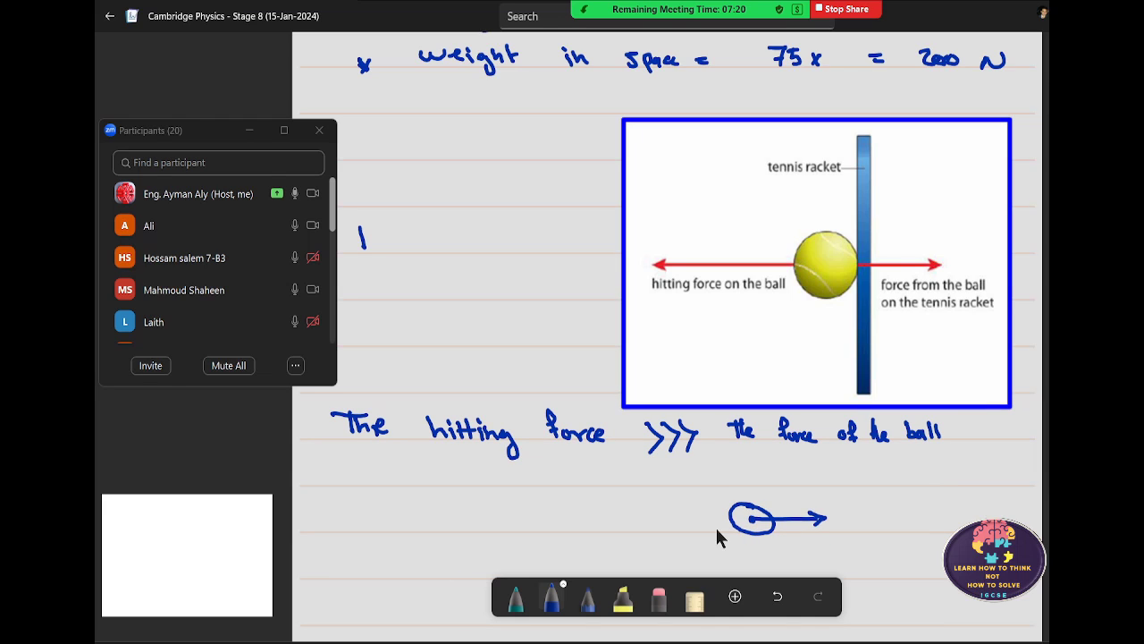
left_click(517, 597)
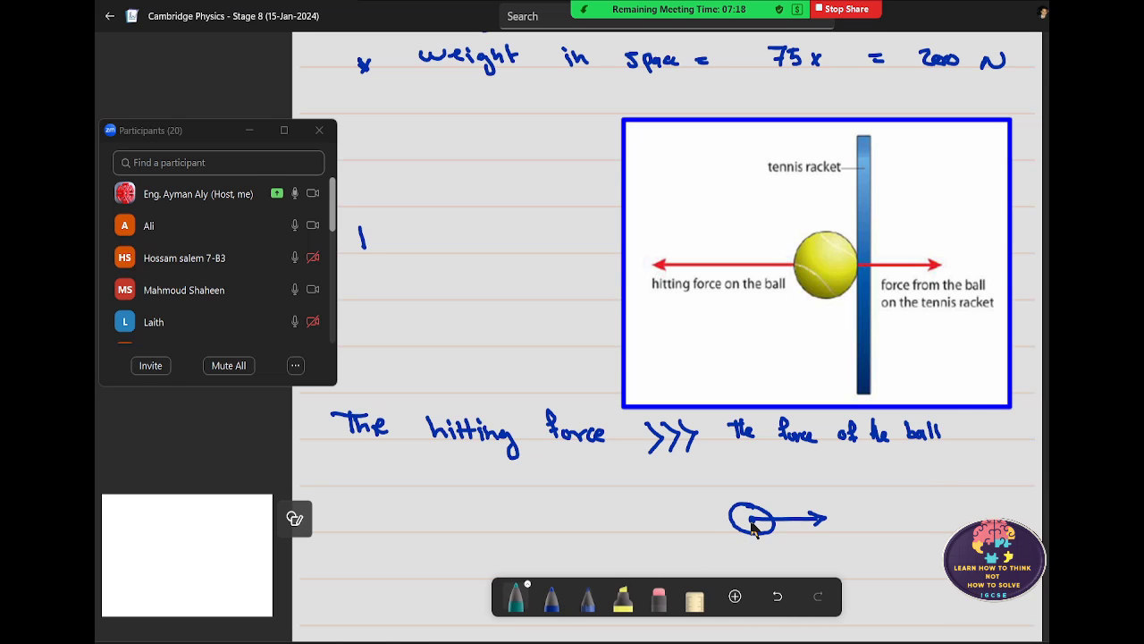
left_click_drag(752, 528, 635, 530)
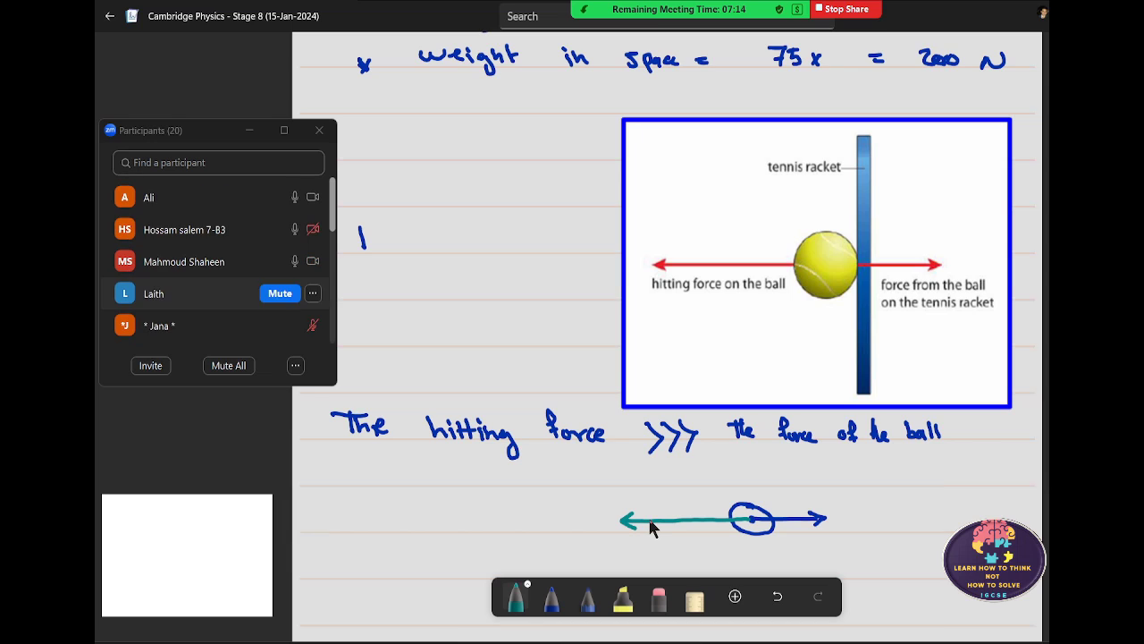
scroll(649, 524, "down", 1)
scroll(649, 524, "down", 4)
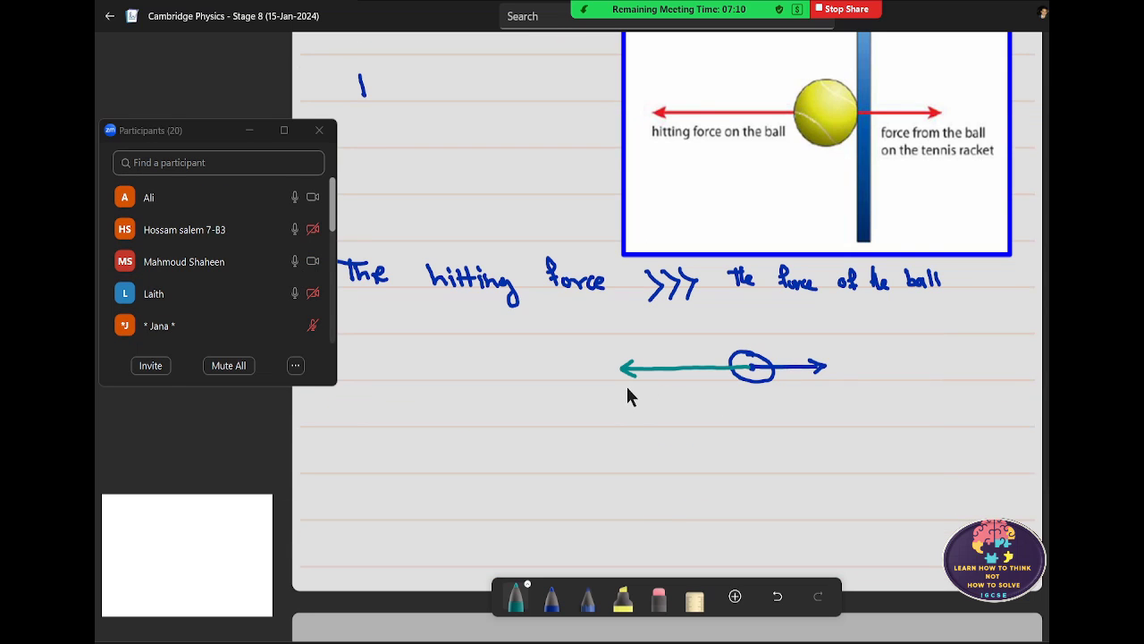
left_click_drag(629, 386, 754, 384)
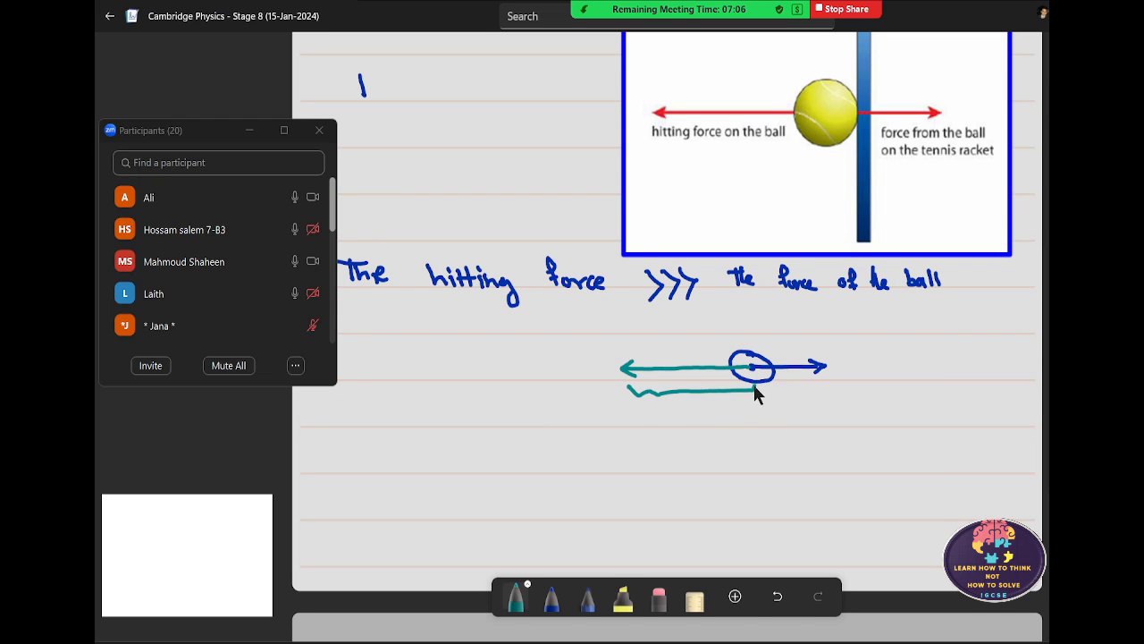
left_click(555, 599)
left_click_drag(755, 401, 825, 397)
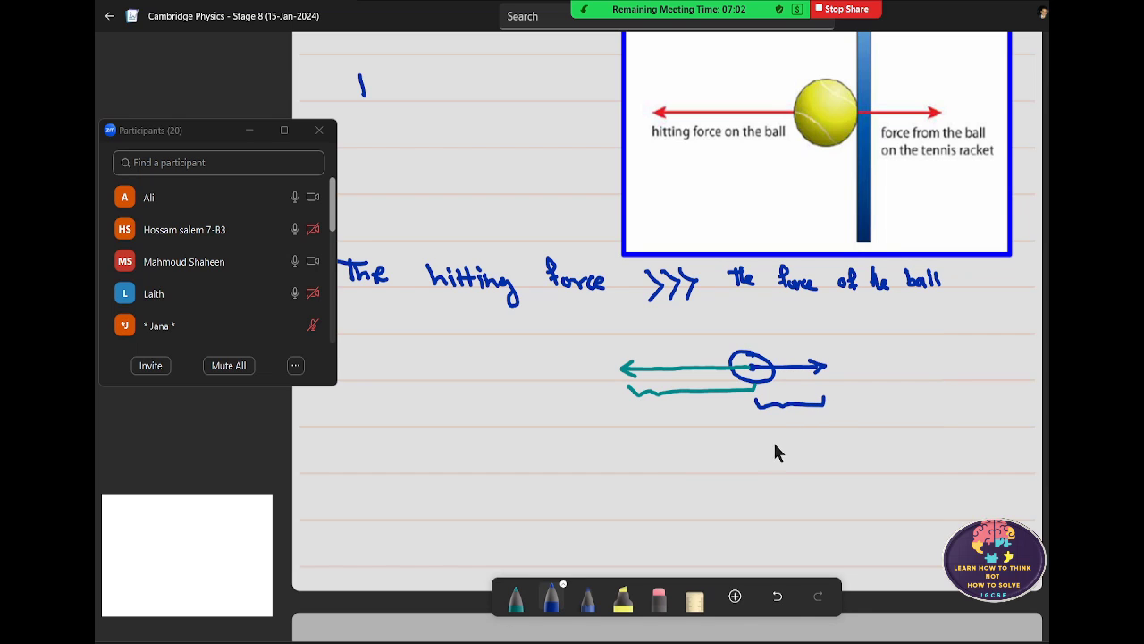
- Underline 'The hitting force' in teal and 'the force of the ball' in blue
left_click(516, 599)
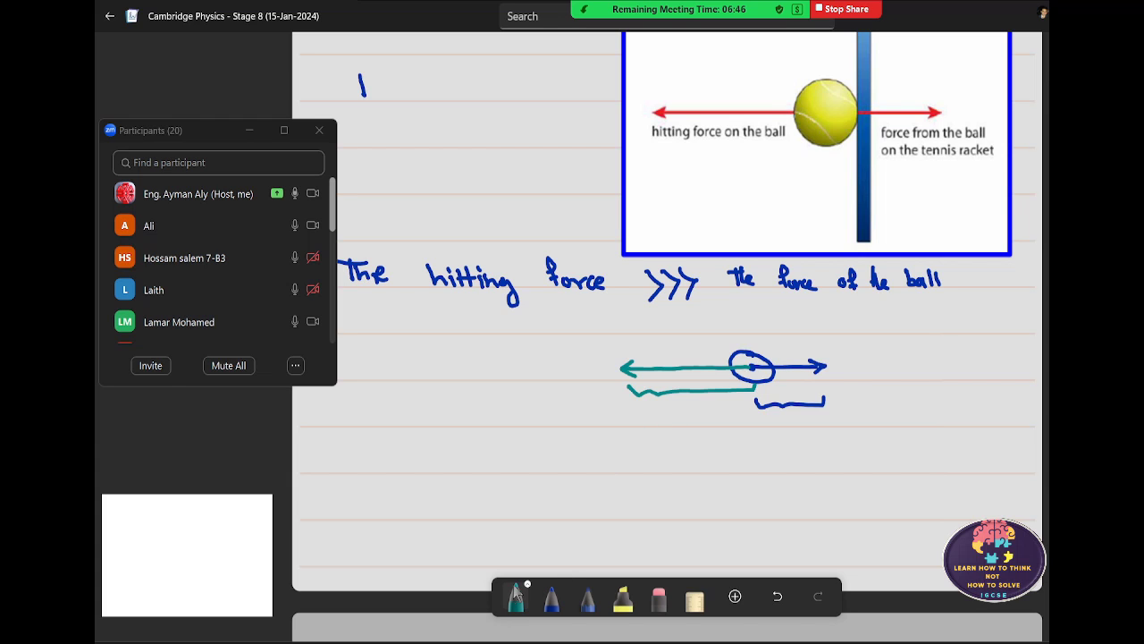
left_click_drag(362, 302, 604, 300)
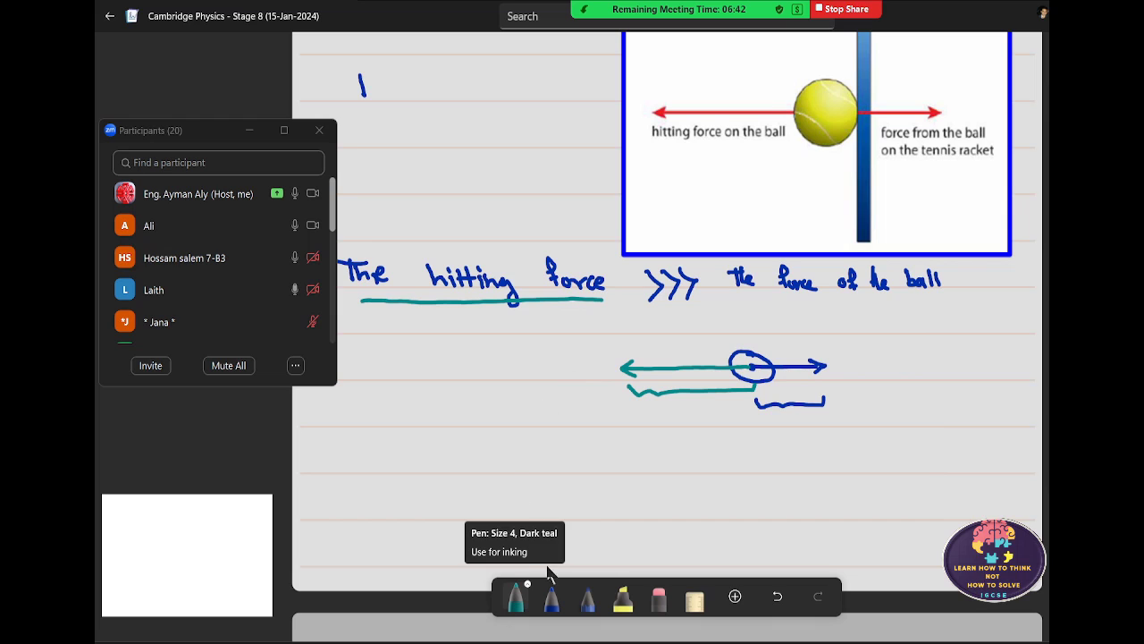
left_click(552, 596)
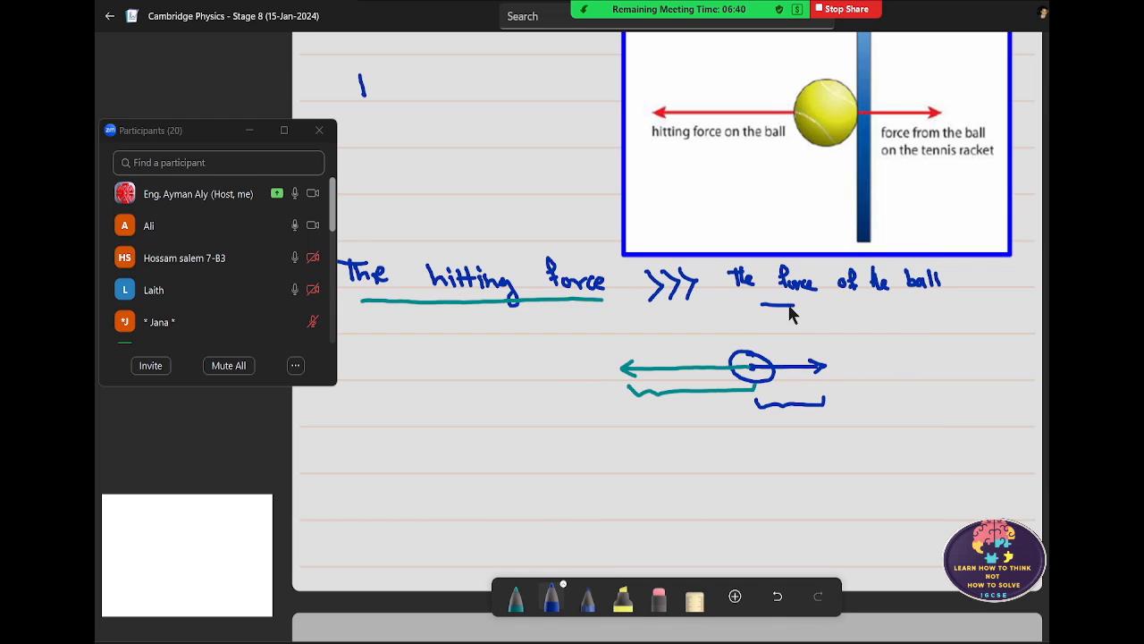
left_click_drag(790, 306, 946, 310)
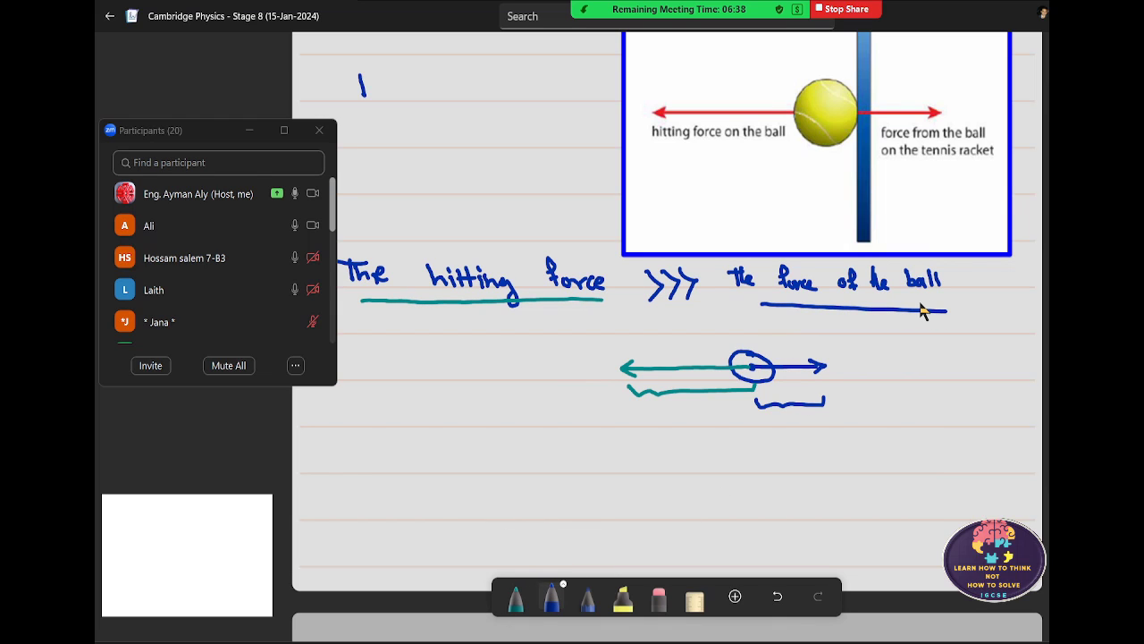
- Write the force diagram label in red
left_click(564, 590)
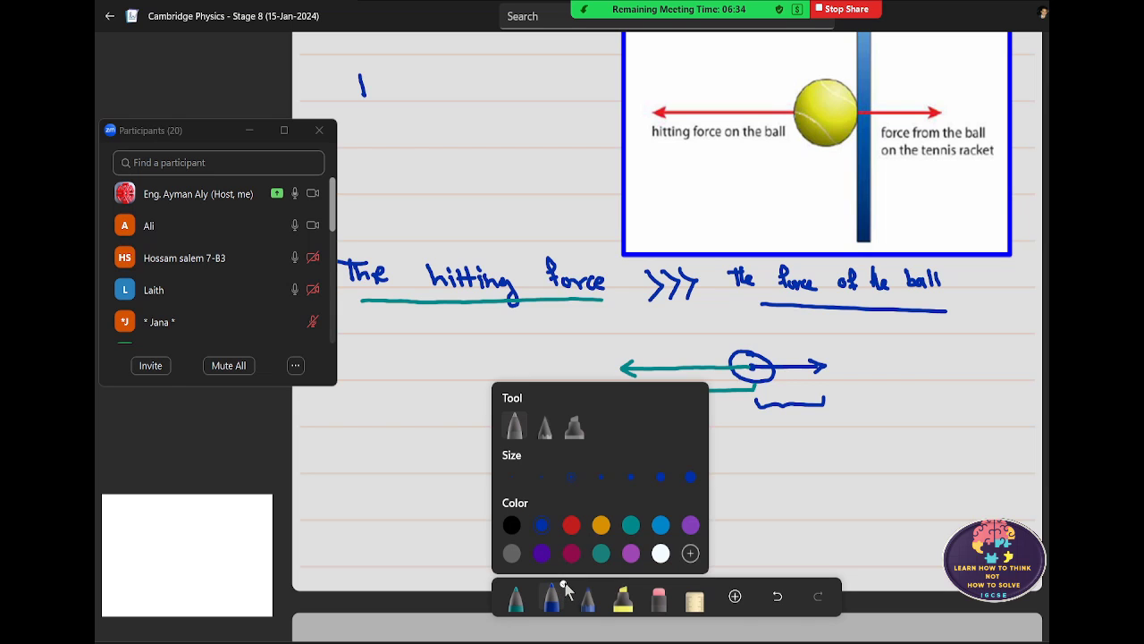
left_click(571, 524)
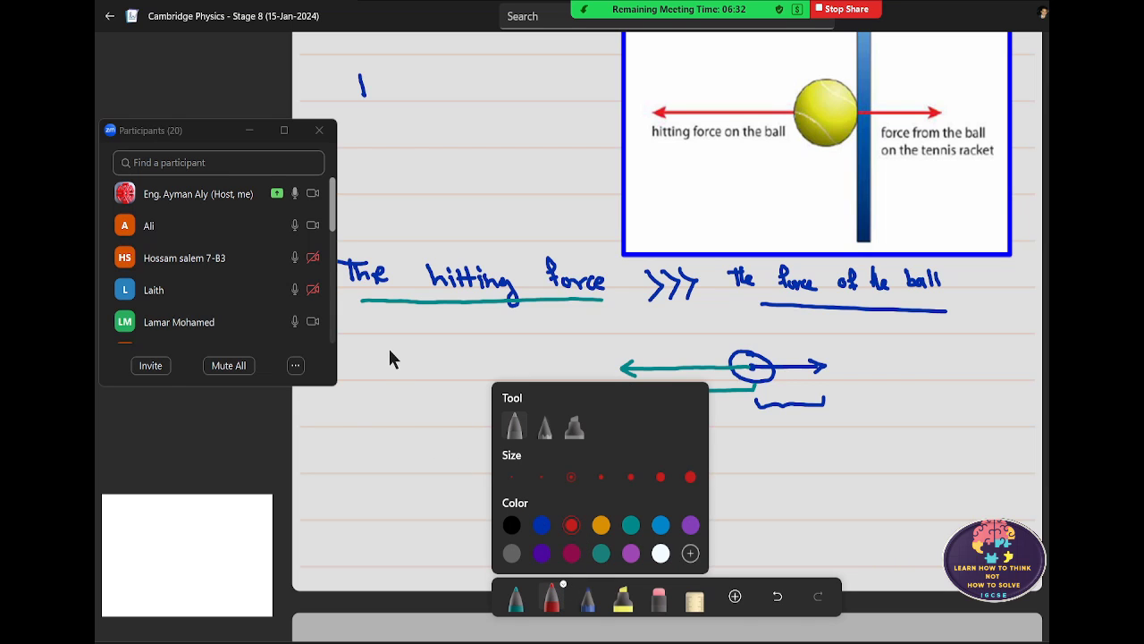
mouse_move(402, 349)
left_mouse_down()
mouse_move(382, 374)
mouse_move(510, 383)
mouse_move(520, 369)
mouse_move(532, 383)
left_mouse_up()
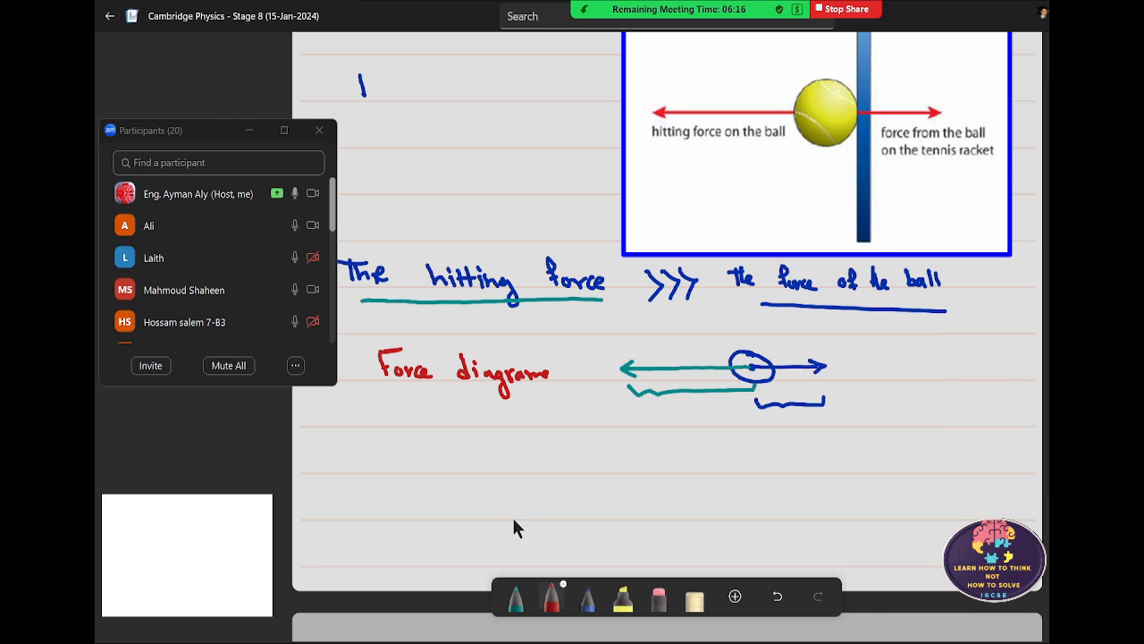
- In dark blue, write 'Hitting force = 75 N' below the label
left_click(562, 583)
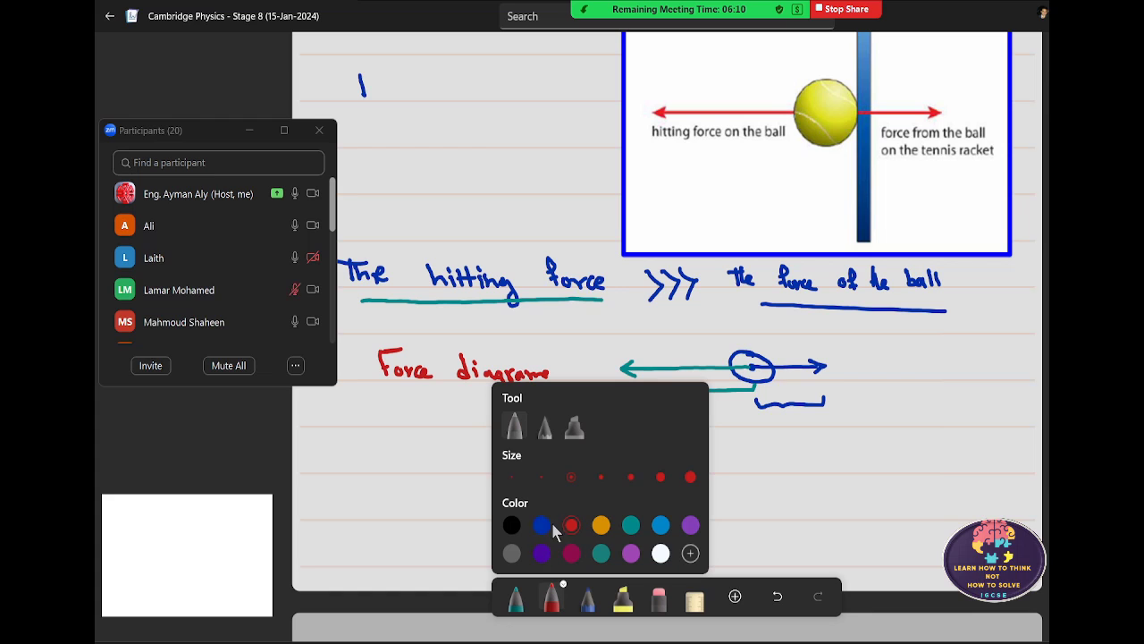
left_click(540, 526)
left_click_drag(400, 452, 401, 469)
mouse_move(415, 451)
left_mouse_down()
mouse_move(417, 468)
mouse_move(441, 467)
left_mouse_up()
left_click_drag(435, 456, 454, 468)
left_click_drag(447, 457, 488, 469)
mouse_move(503, 457)
left_mouse_down()
mouse_move(497, 485)
mouse_move(510, 483)
left_mouse_up()
left_click_drag(513, 456, 546, 469)
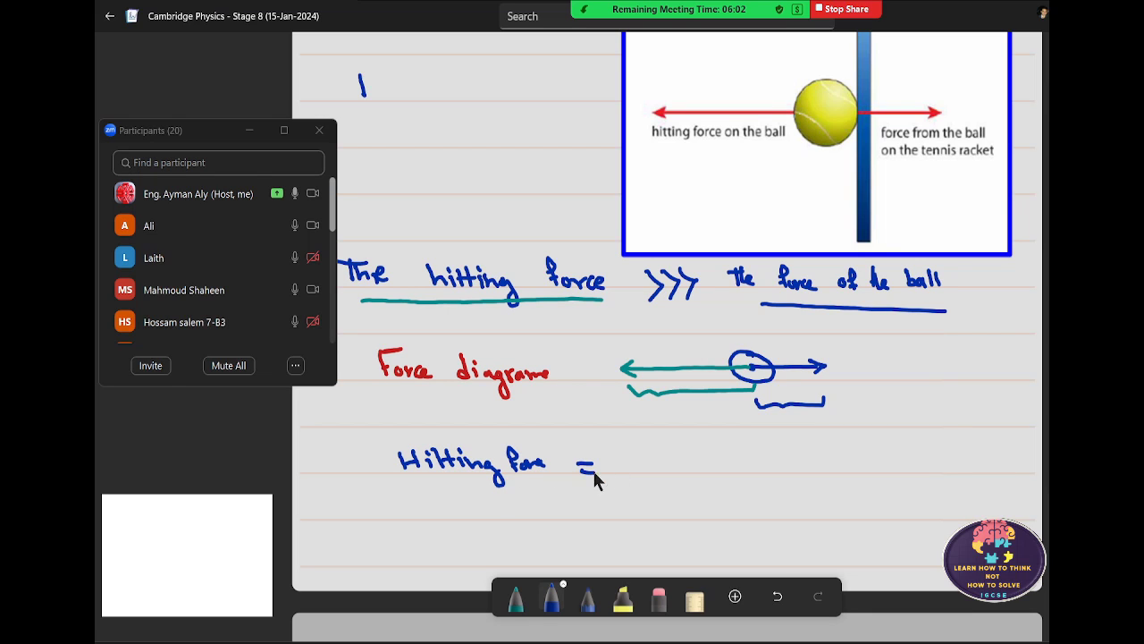
mouse_move(662, 451)
left_mouse_down()
mouse_move(662, 470)
mouse_move(677, 449)
left_mouse_up()
left_click_drag(692, 468, 713, 448)
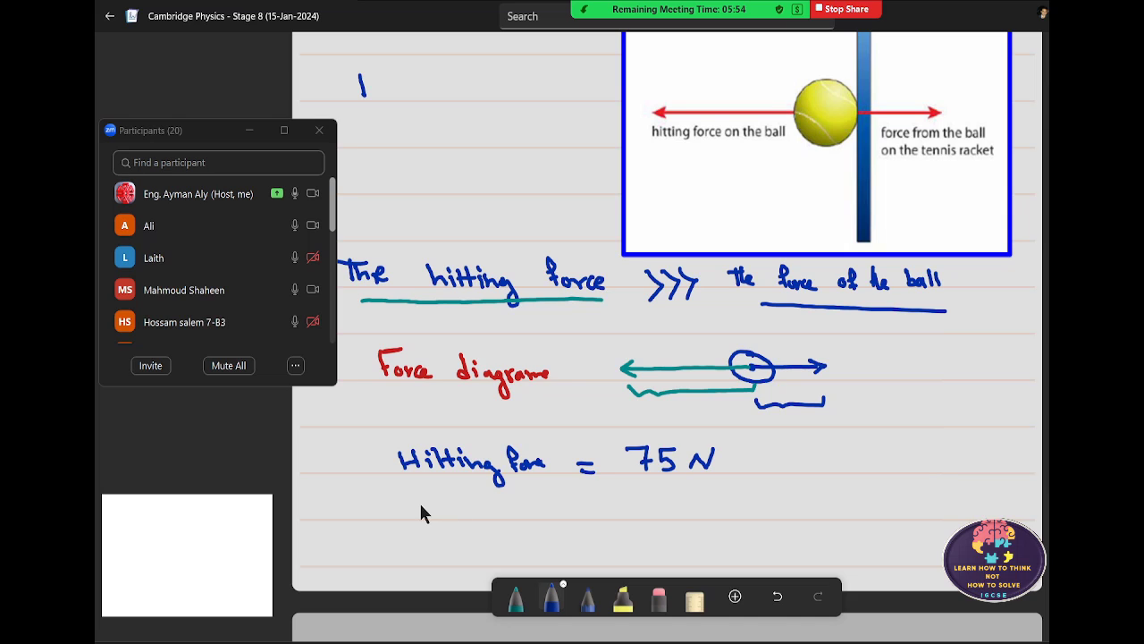
- Write 'force of ball = 55 or 40 or…' on the next line, then return to Word
mouse_move(412, 492)
left_mouse_down()
mouse_move(417, 514)
mouse_move(440, 518)
mouse_move(585, 506)
left_mouse_up()
left_click_drag(575, 513, 692, 515)
left_click_drag(695, 516, 753, 514)
mouse_move(759, 507)
left_mouse_down()
mouse_move(897, 517)
mouse_move(910, 505)
mouse_move(955, 516)
mouse_move(965, 500)
left_mouse_up()
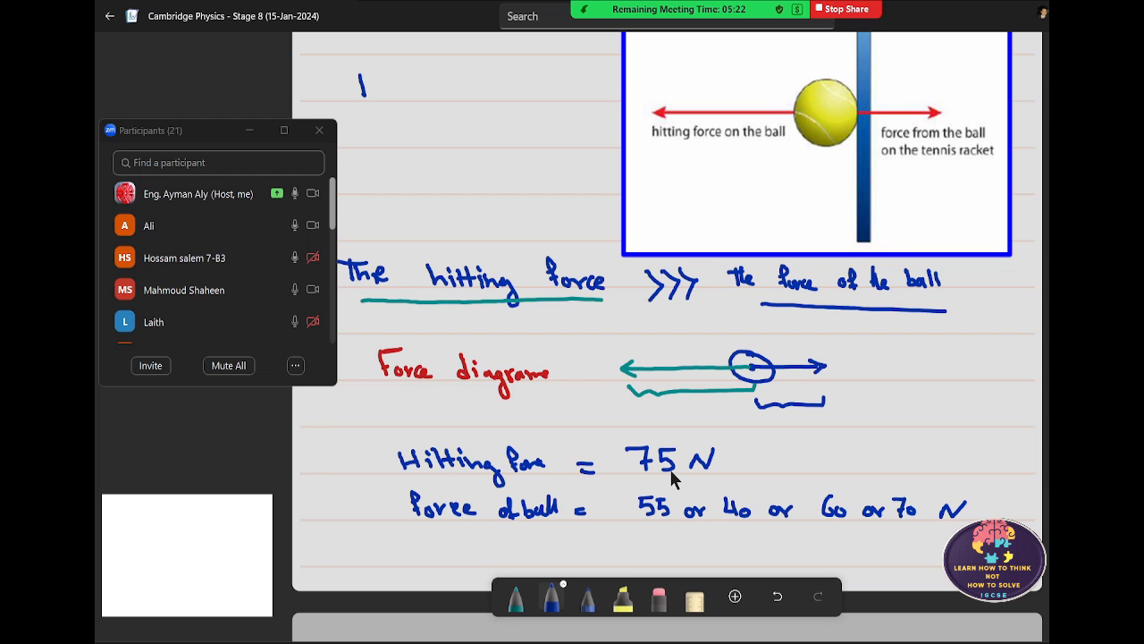
left_click(837, 581)
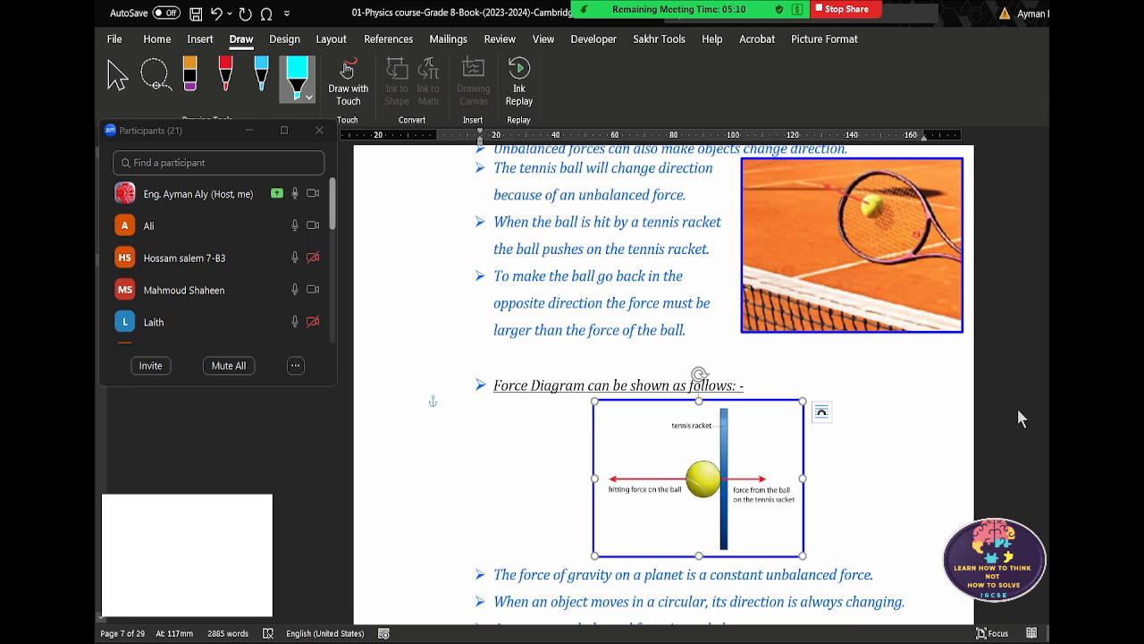
- Deselect the force-diagram picture and scroll to the Sun-orbit and spinning-ball centripetal-force pictures
left_click(804, 435)
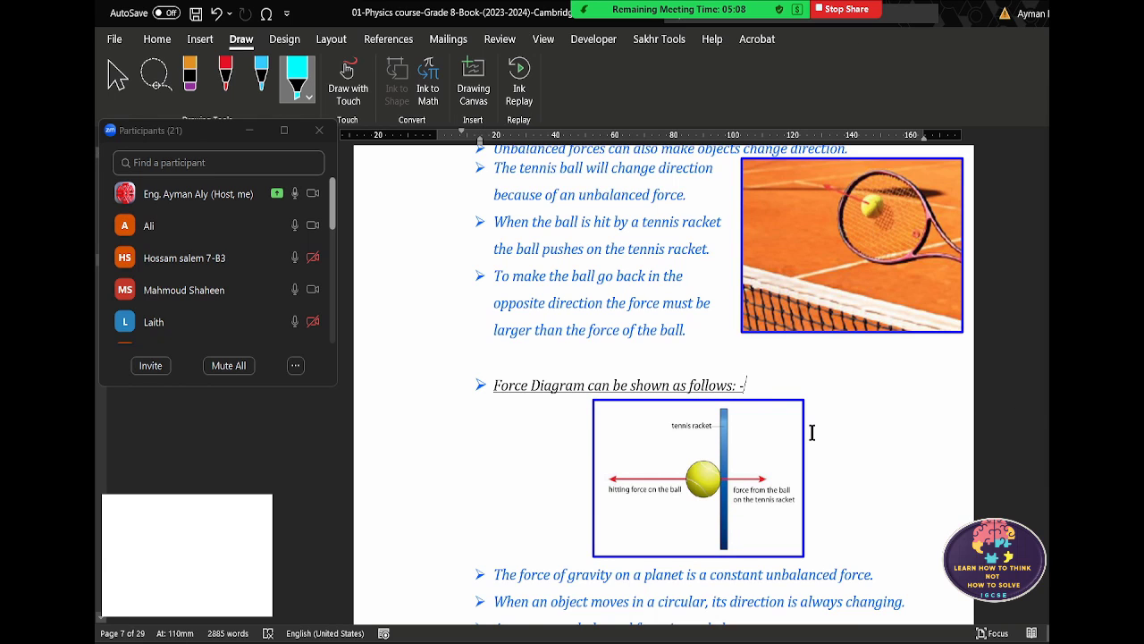
scroll(808, 429, "down", 2)
scroll(814, 421, "down", 2)
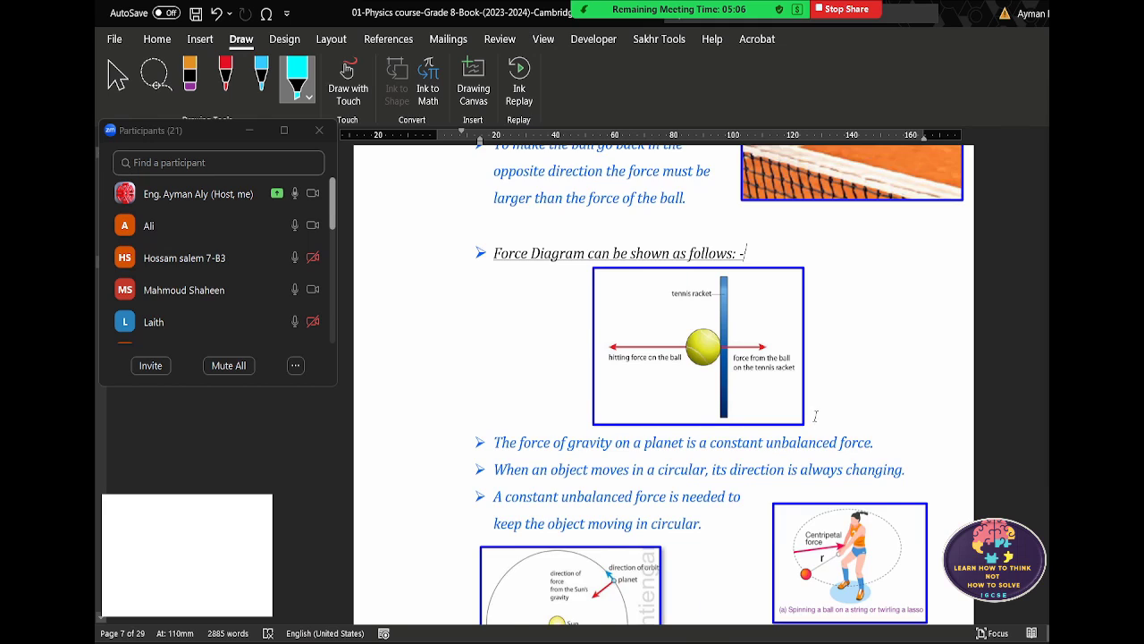
scroll(813, 415, "down", 2)
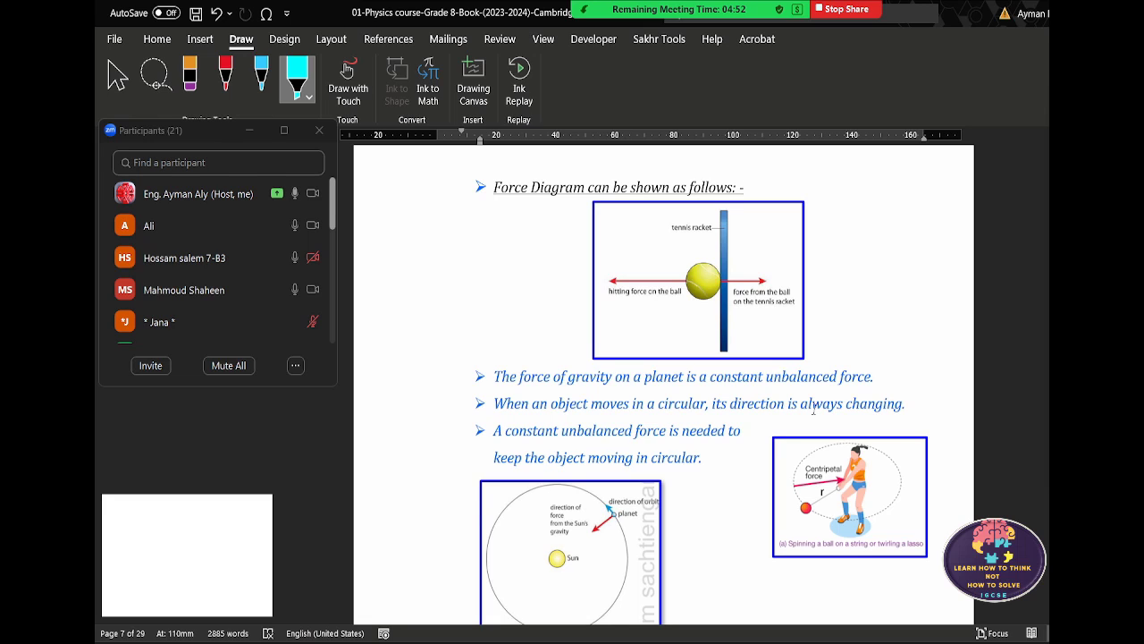
scroll(700, 511, "down", 1)
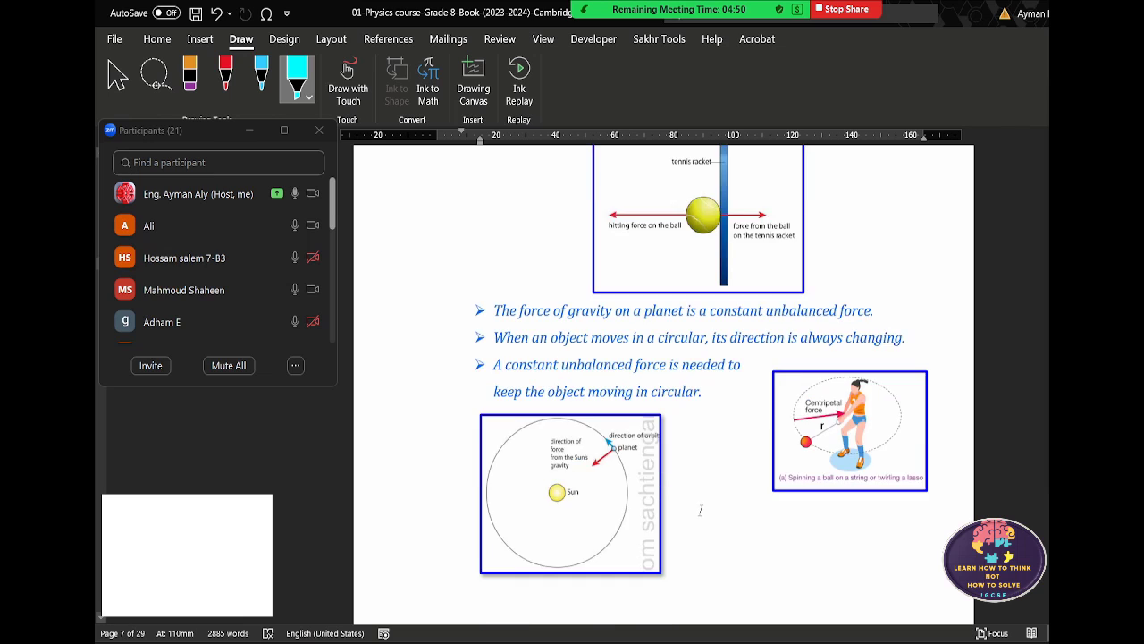
scroll(700, 511, "down", 2)
scroll(698, 506, "up", 1)
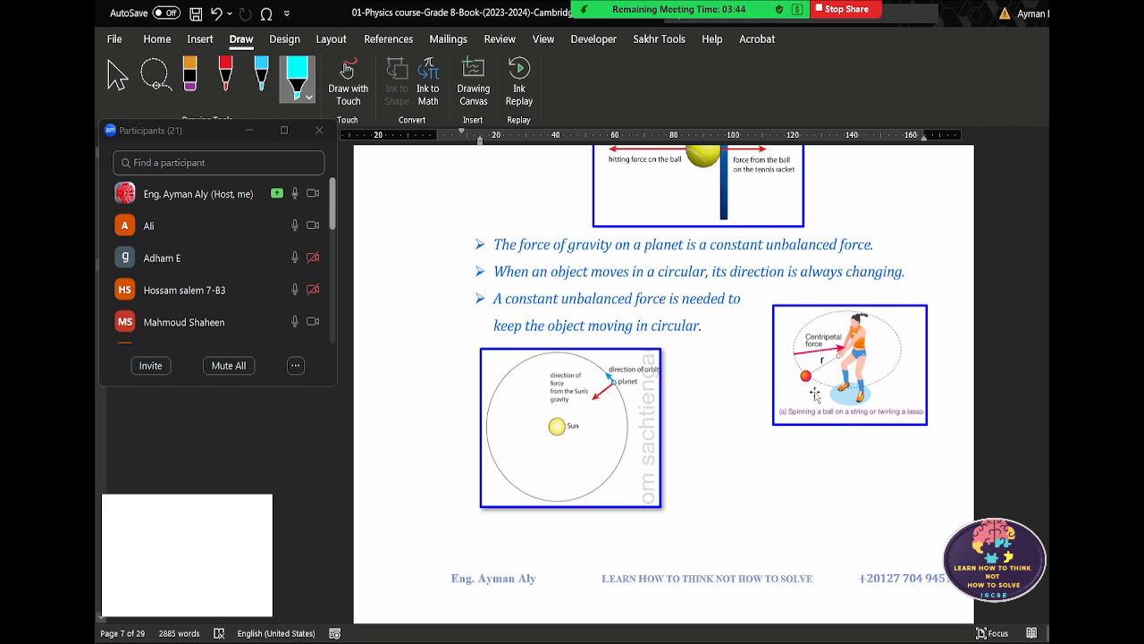
- Select the girl-with-spinning-ball centripetal-force picture and scroll to the page break
left_click(816, 375)
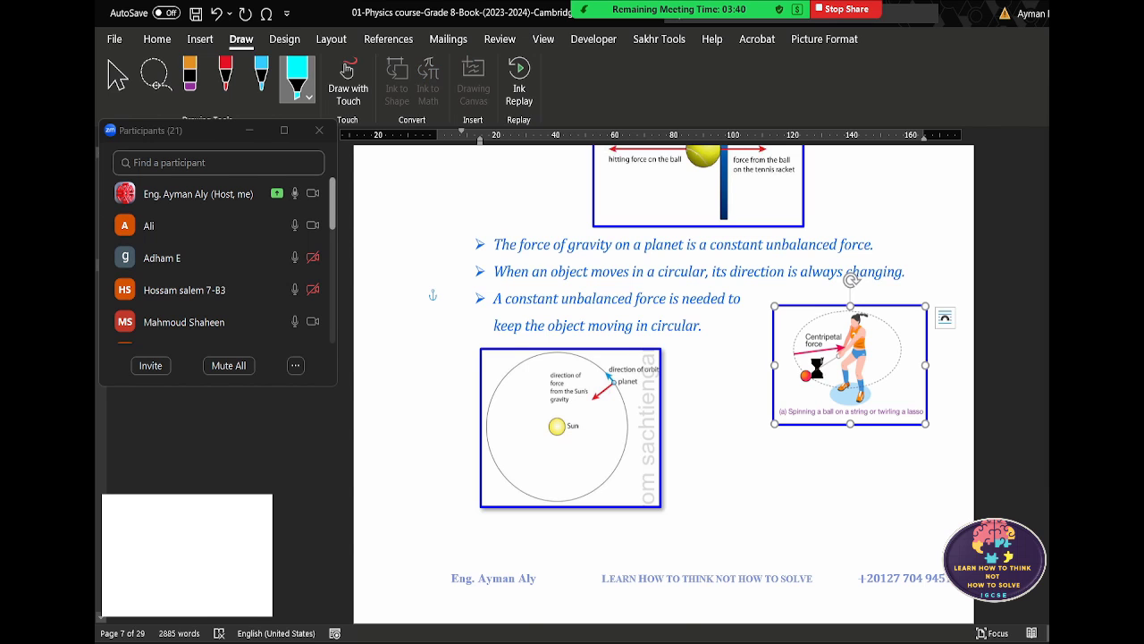
scroll(802, 464, "down", 3)
scroll(800, 462, "up", 1)
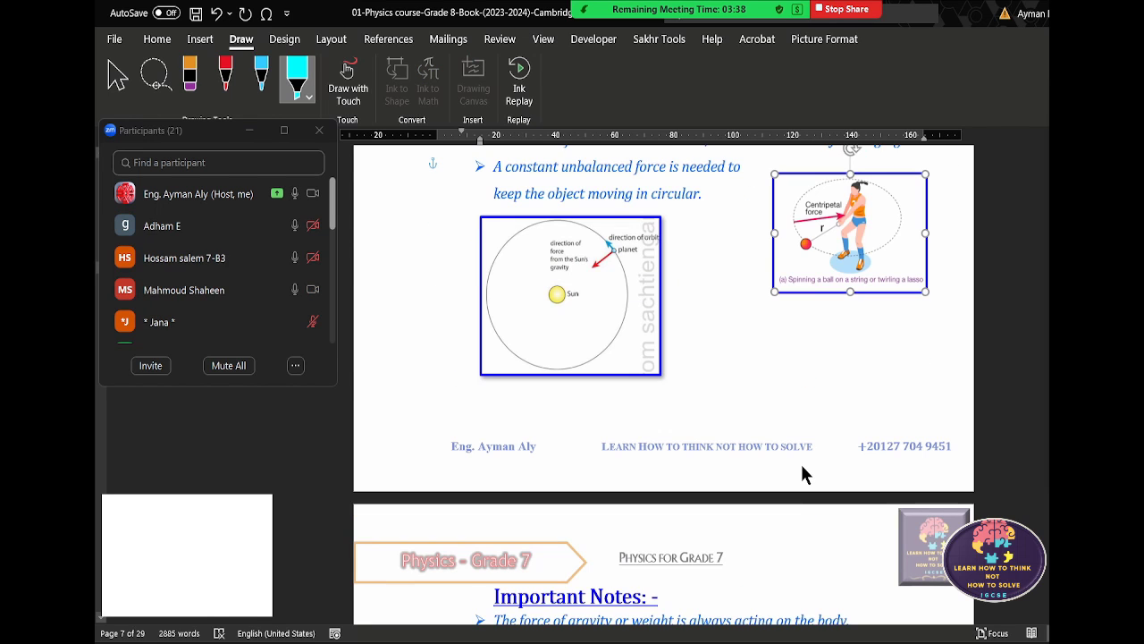
- Back in Journal, add page 3, paste the centripetal-force picture, enlarge it and move it right
key("alt+Tab")
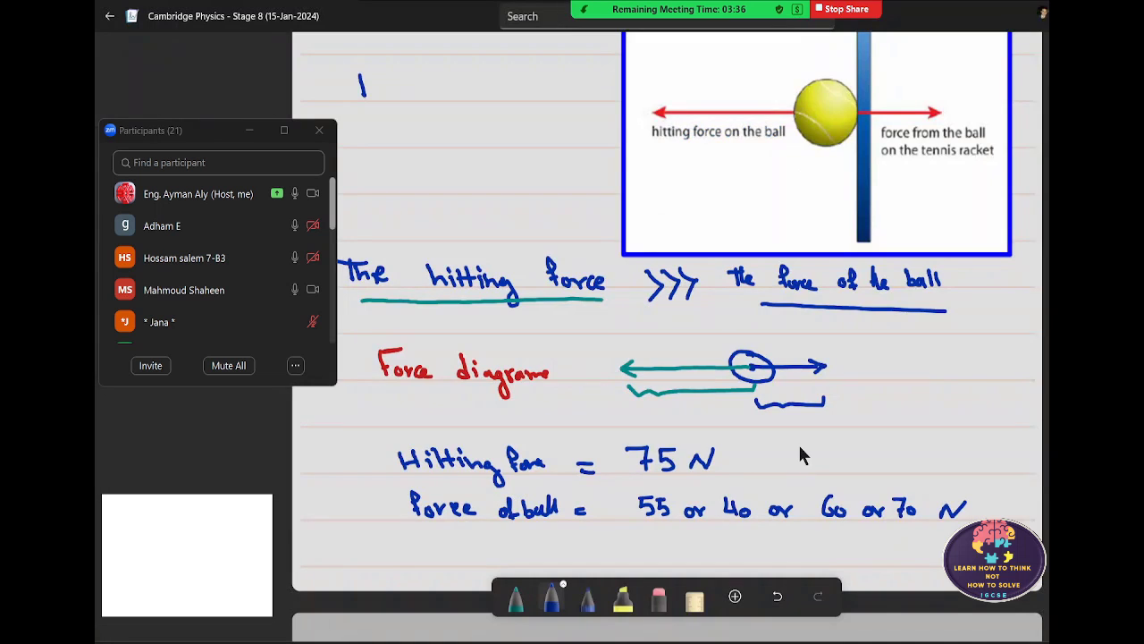
left_click(906, 215)
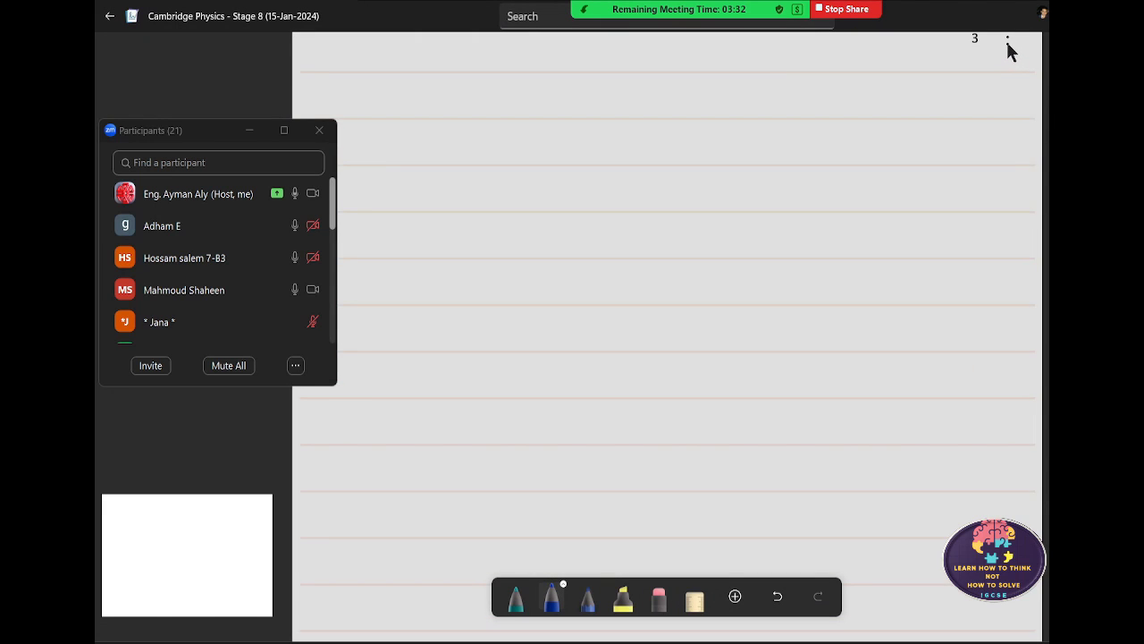
scroll(1007, 79, "up", 2)
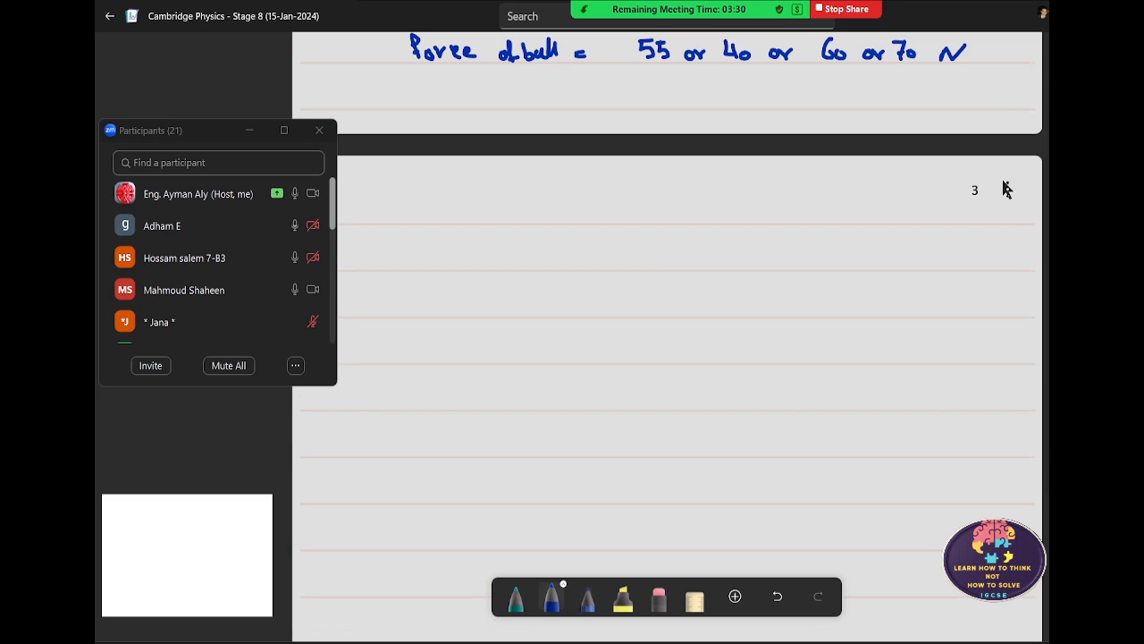
left_click(1006, 204)
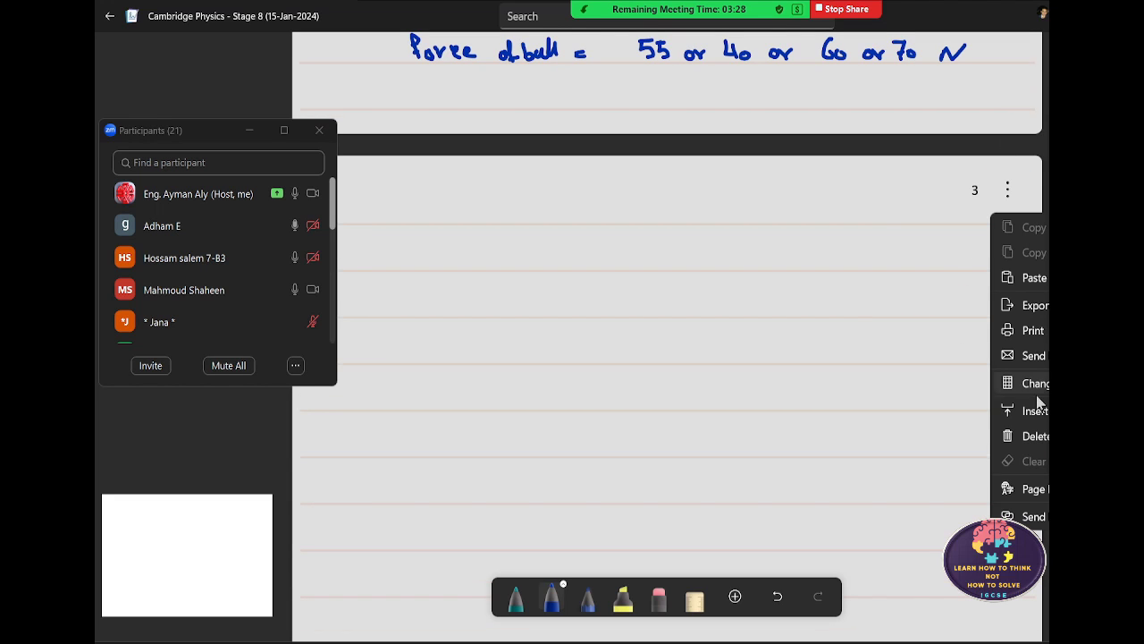
left_click(1034, 278)
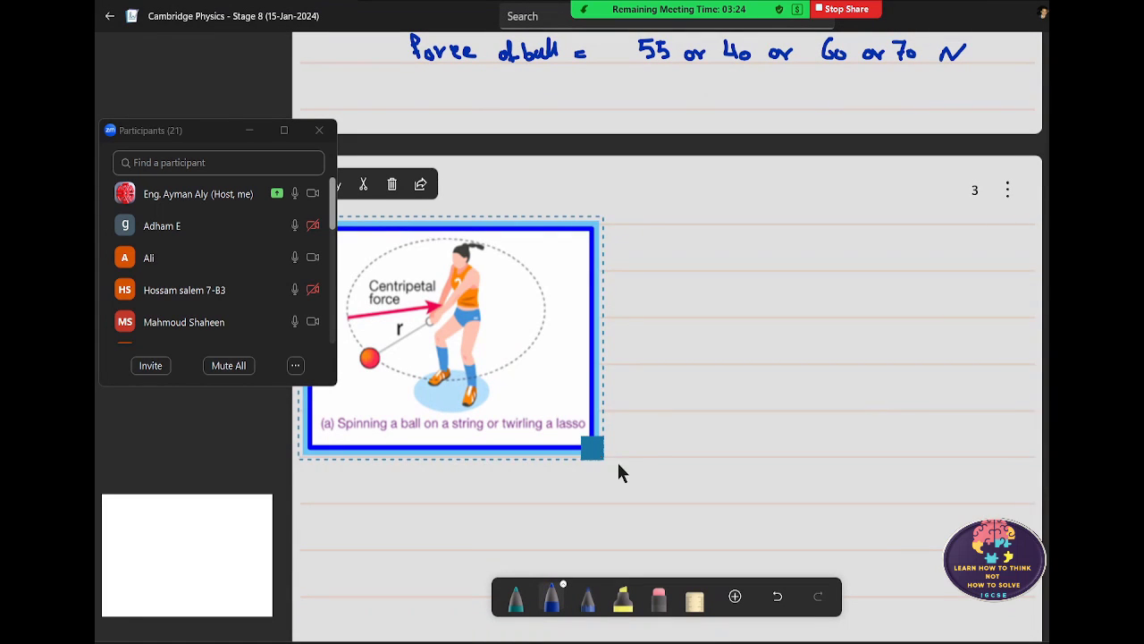
left_click_drag(597, 452, 733, 554)
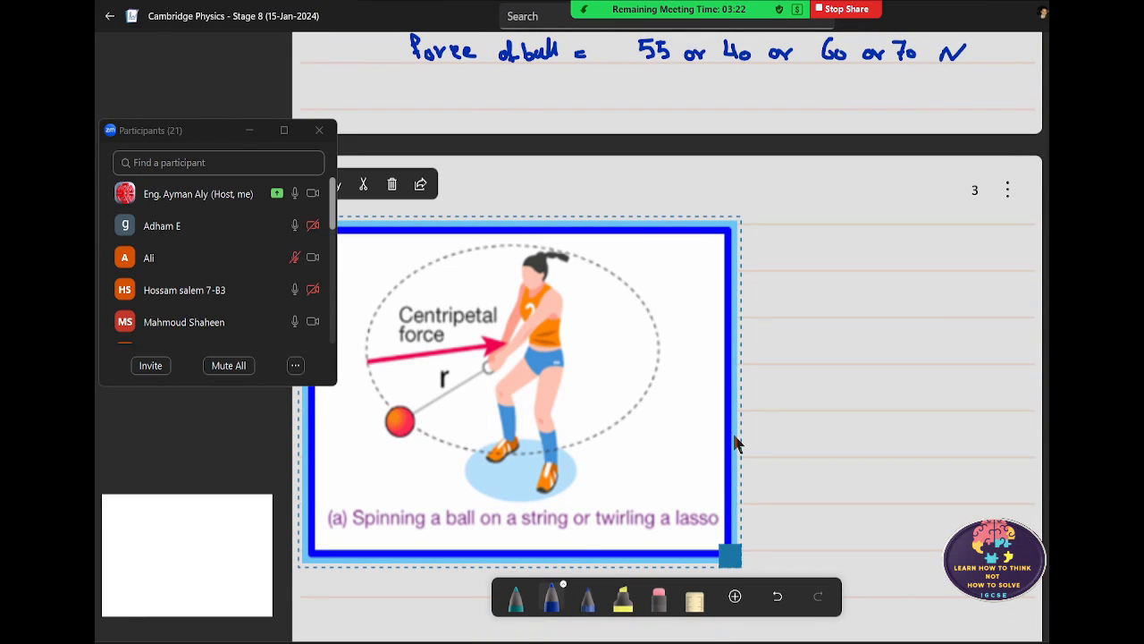
left_click_drag(736, 435, 987, 438)
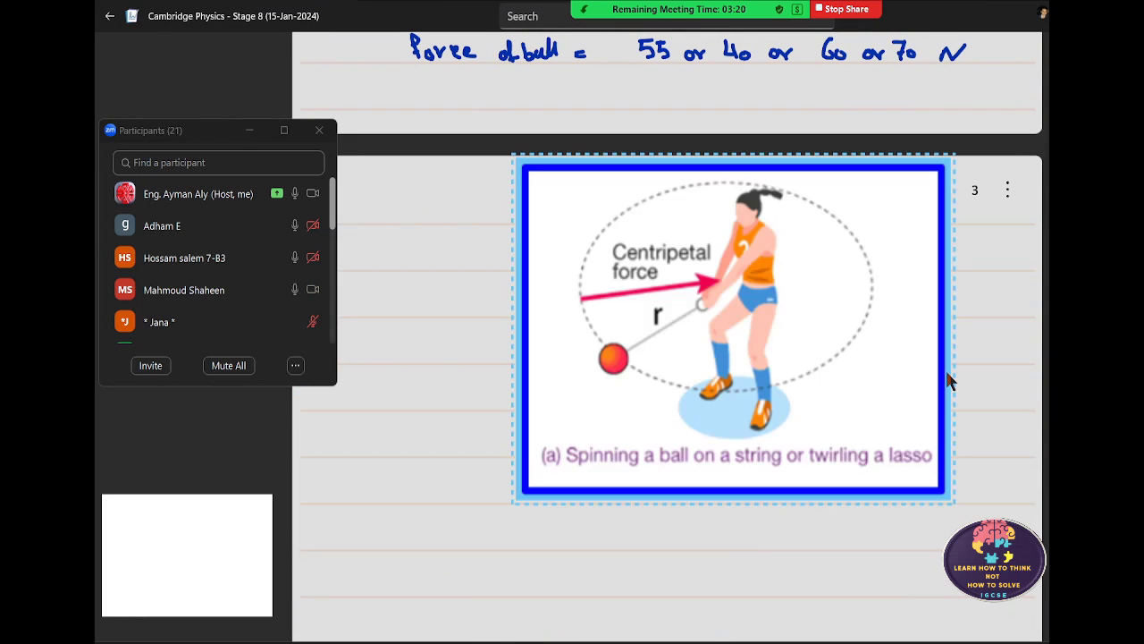
left_click(1010, 413)
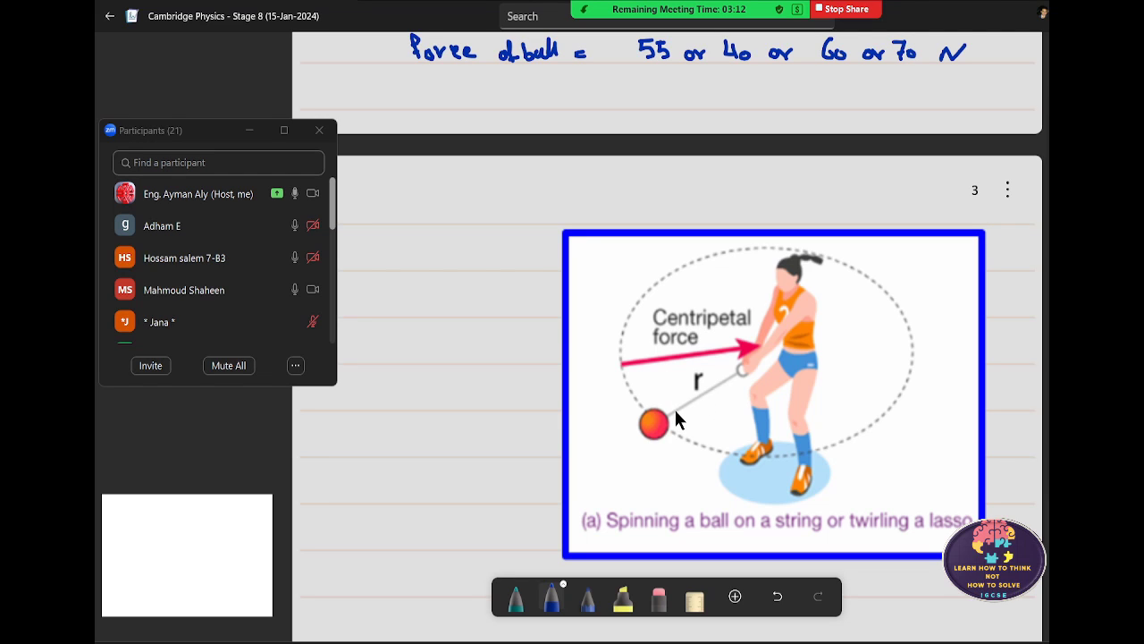
- Draw a blue down-right tangent arrow from the ball, erase the string arrow, and label it
left_click_drag(688, 407, 730, 378)
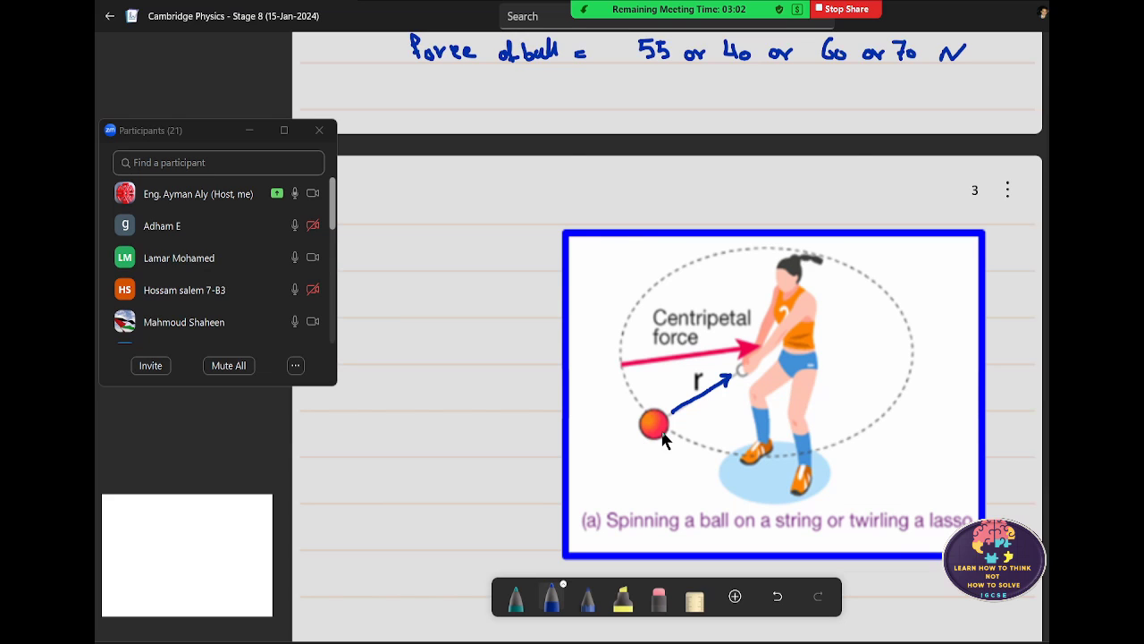
mouse_move(665, 428)
left_mouse_down()
mouse_move(689, 445)
mouse_move(869, 490)
mouse_move(856, 500)
left_mouse_up()
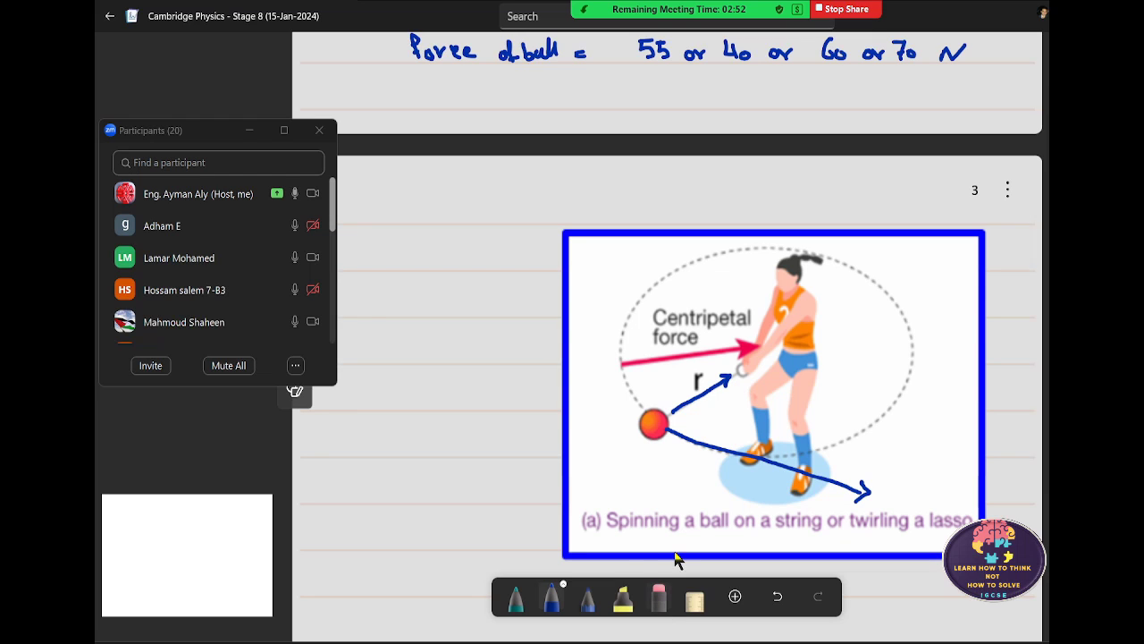
left_click(706, 398)
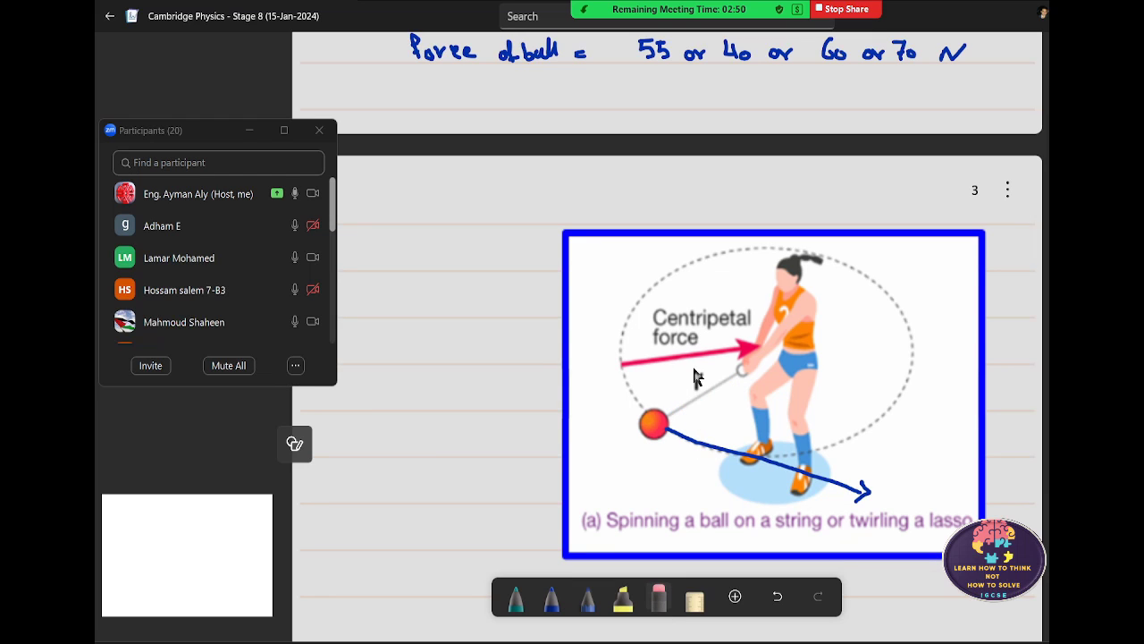
left_click(516, 597)
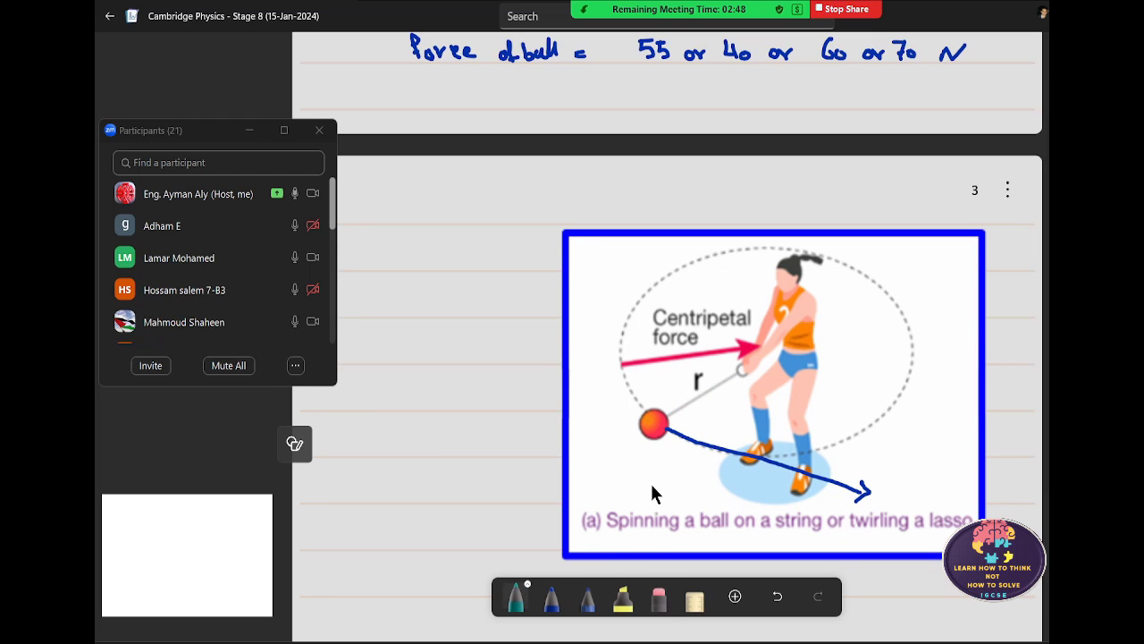
left_click(551, 599)
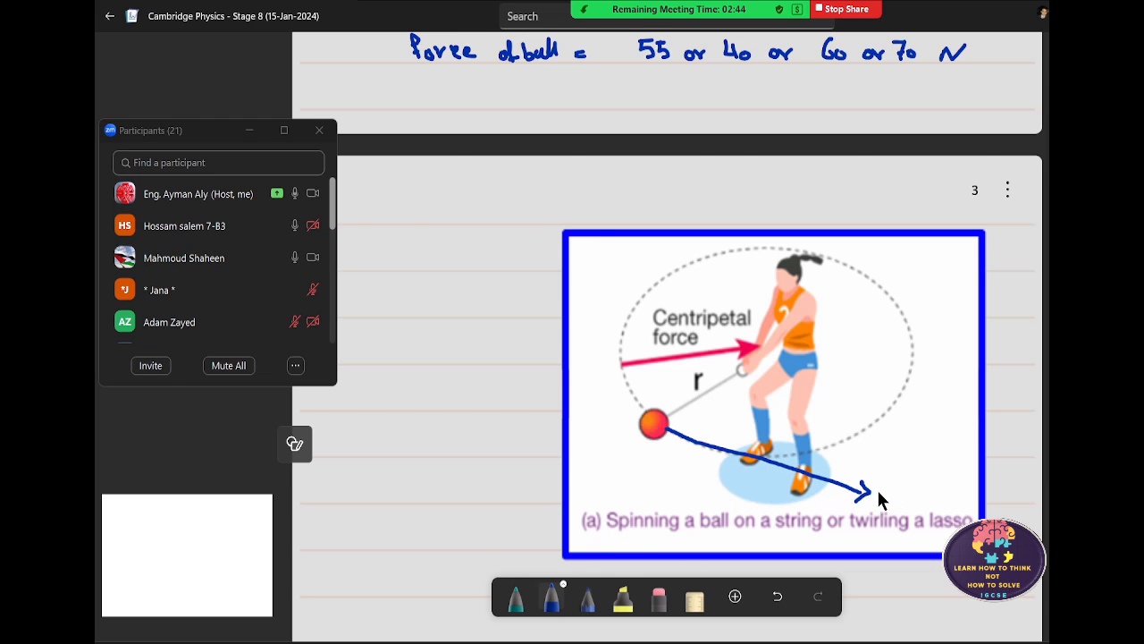
mouse_move(878, 497)
left_mouse_down()
mouse_move(924, 490)
mouse_move(965, 506)
mouse_move(976, 490)
mouse_move(997, 506)
left_mouse_up()
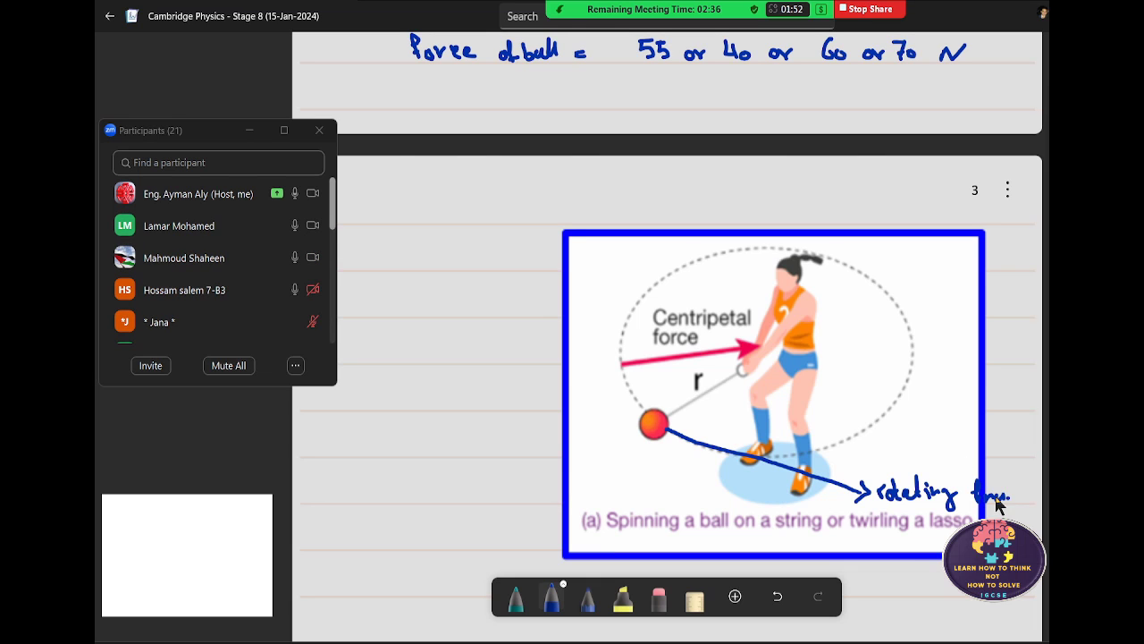
left_click(827, 581)
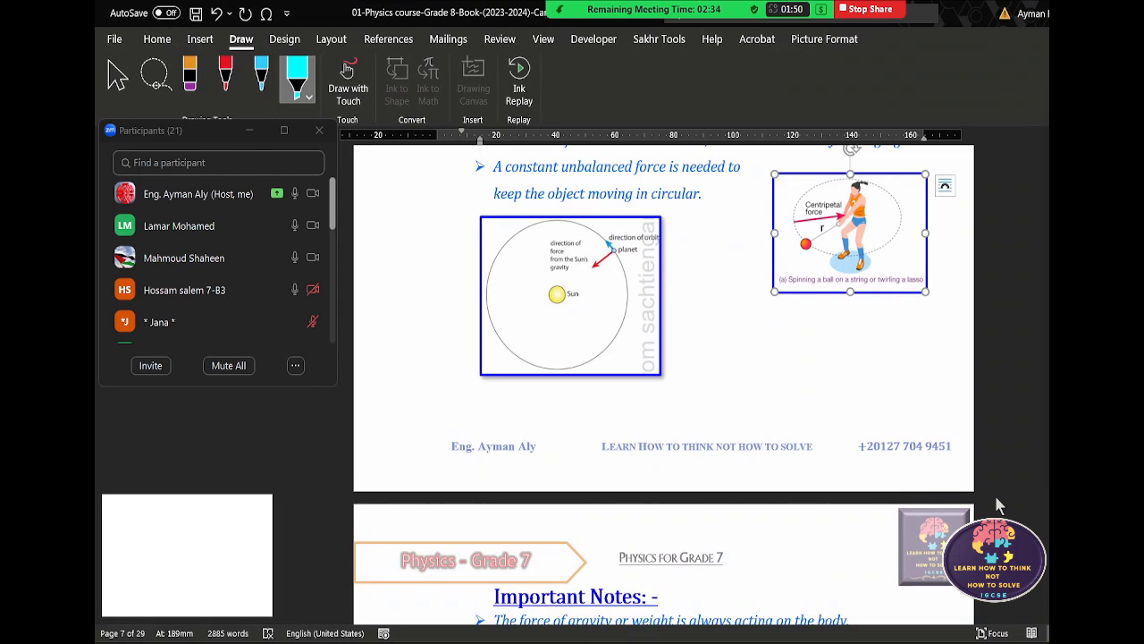
- Scroll down to the Important Notes bullets and the moving-boat force diagram
scroll(997, 499, "down", 2)
scroll(996, 499, "down", 2)
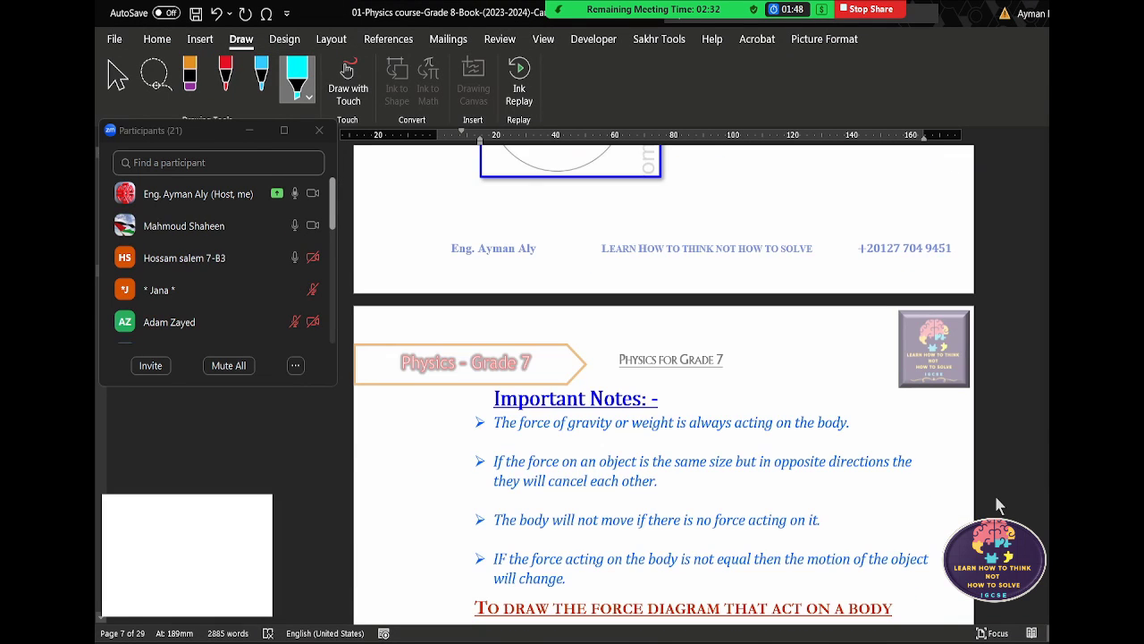
scroll(997, 499, "down", 3)
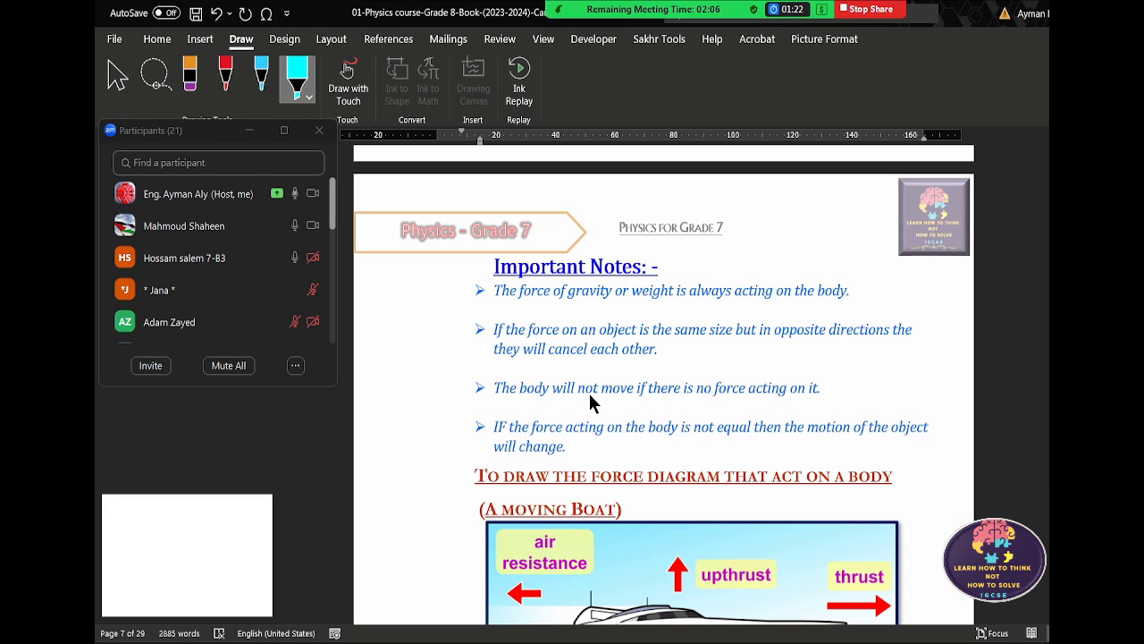
- Highlight the no-force sentence, then draw a red ground line and downward w arrow
left_click_drag(607, 396, 818, 389)
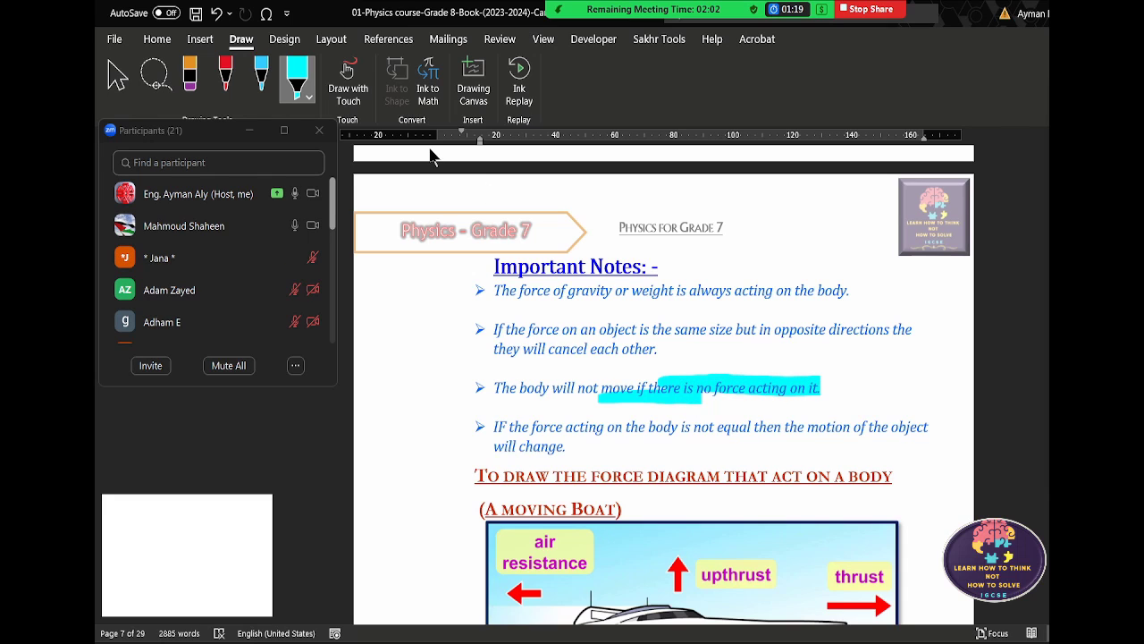
left_click(225, 77)
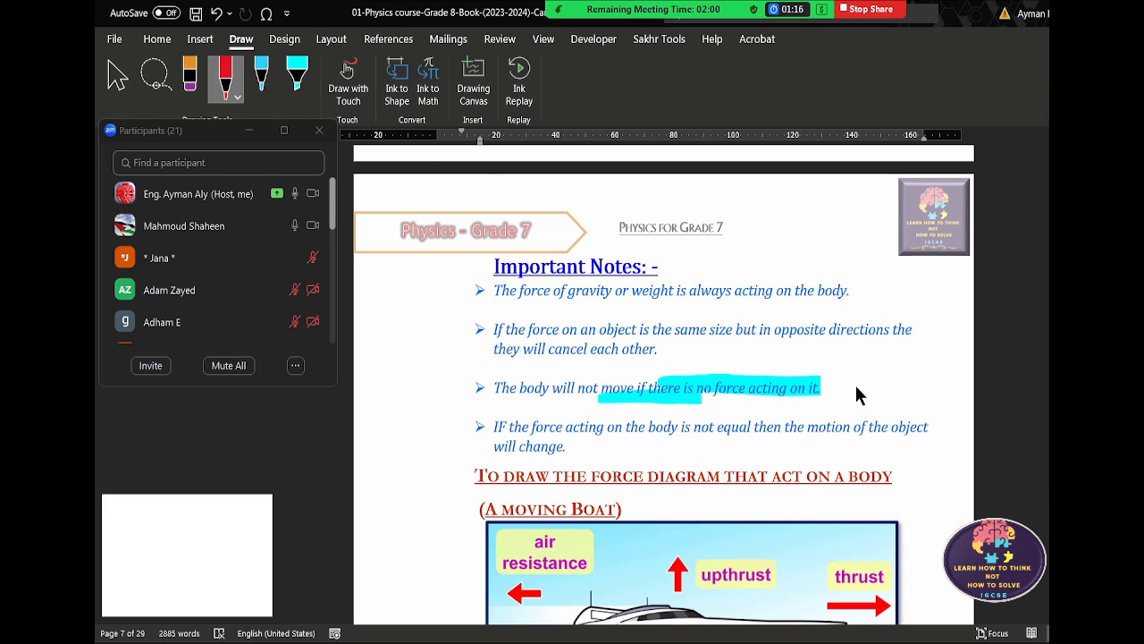
mouse_move(855, 385)
left_mouse_down()
mouse_move(929, 386)
mouse_move(894, 372)
mouse_move(930, 394)
mouse_move(912, 393)
mouse_move(916, 364)
mouse_move(897, 353)
mouse_move(891, 386)
left_mouse_up()
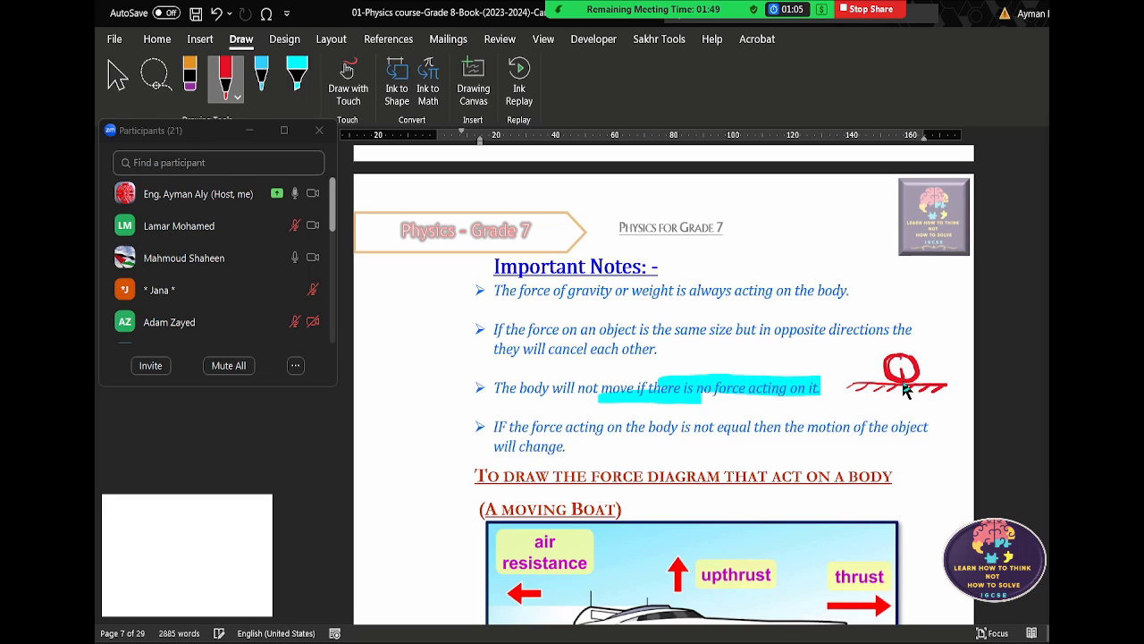
mouse_move(906, 390)
left_mouse_down()
mouse_move(924, 421)
mouse_move(936, 402)
left_mouse_up()
- Draw a light-blue upward arrow from the body labelled 'Contact'
left_click(261, 76)
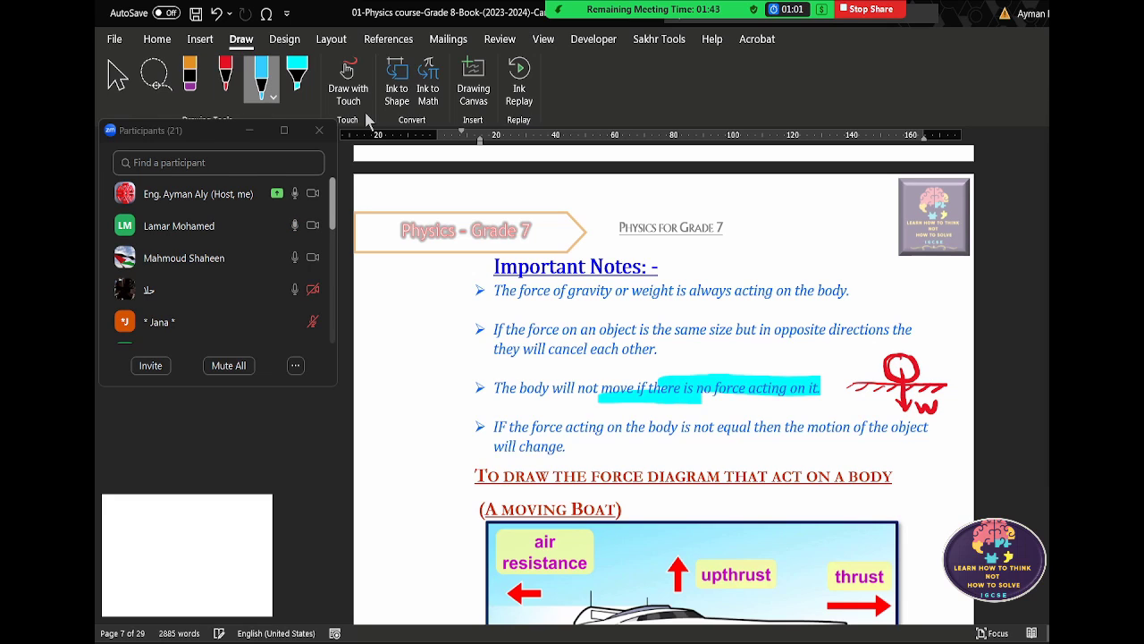
mouse_move(910, 367)
left_mouse_down()
mouse_move(905, 291)
mouse_move(889, 293)
left_mouse_up()
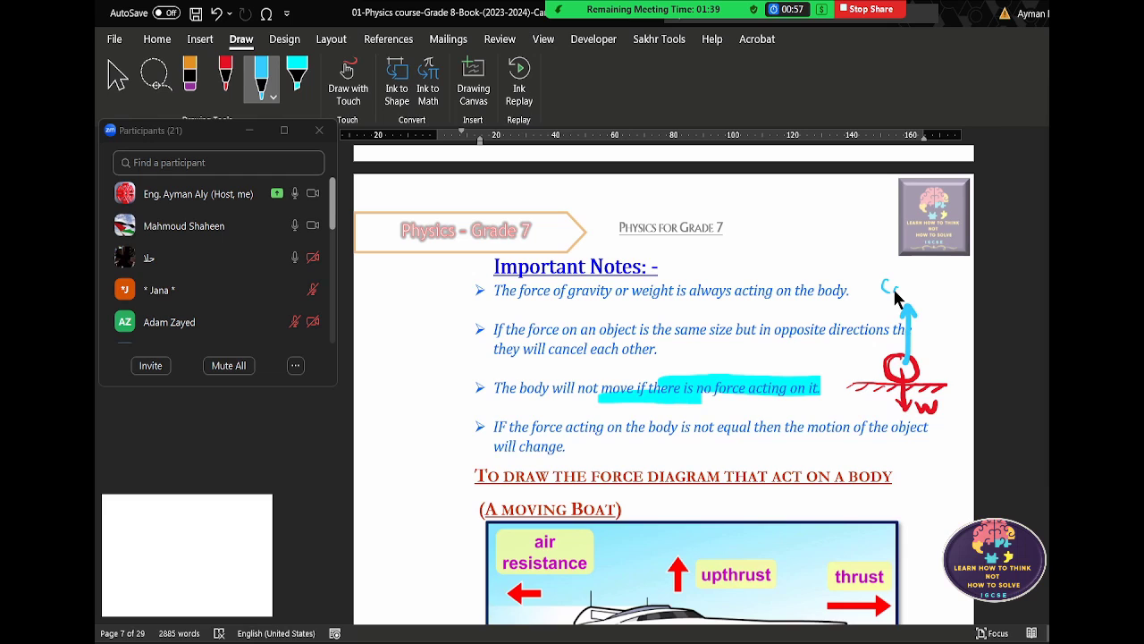
left_click_drag(896, 288, 957, 286)
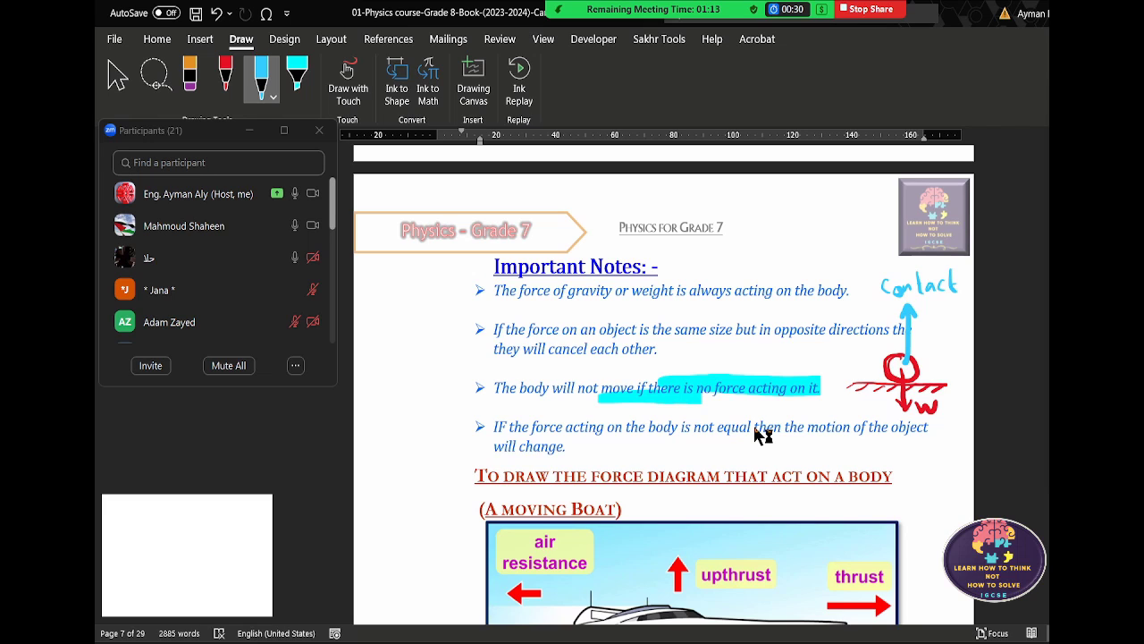
- Stop the Zoom screen share, end the meeting for all, and stop the OBS recording
key("alt+n")
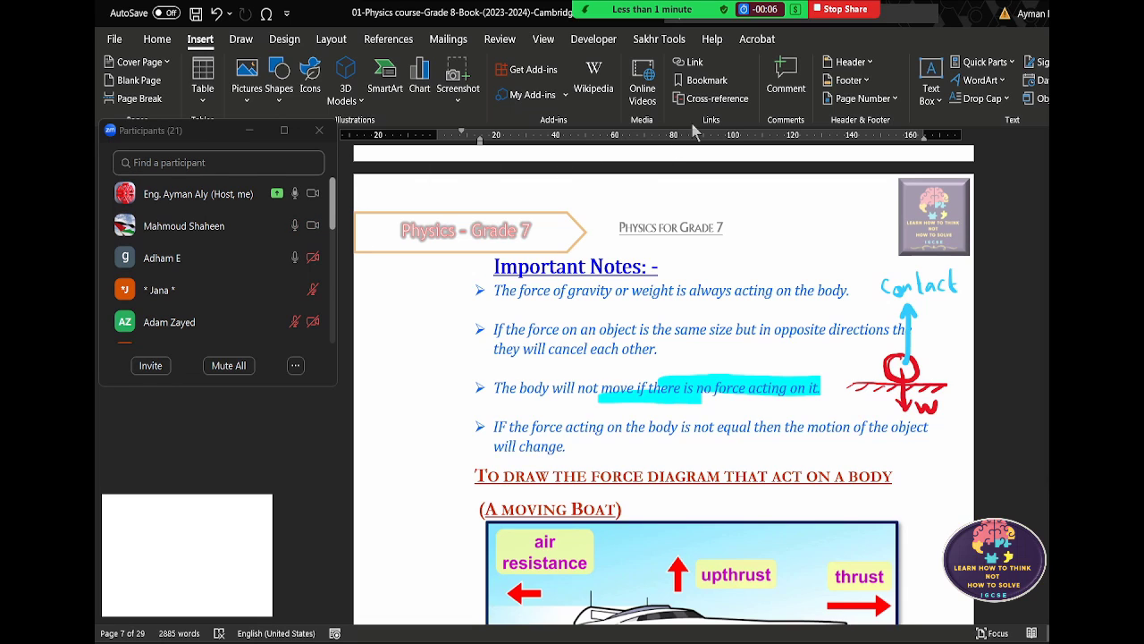
left_click(851, 12)
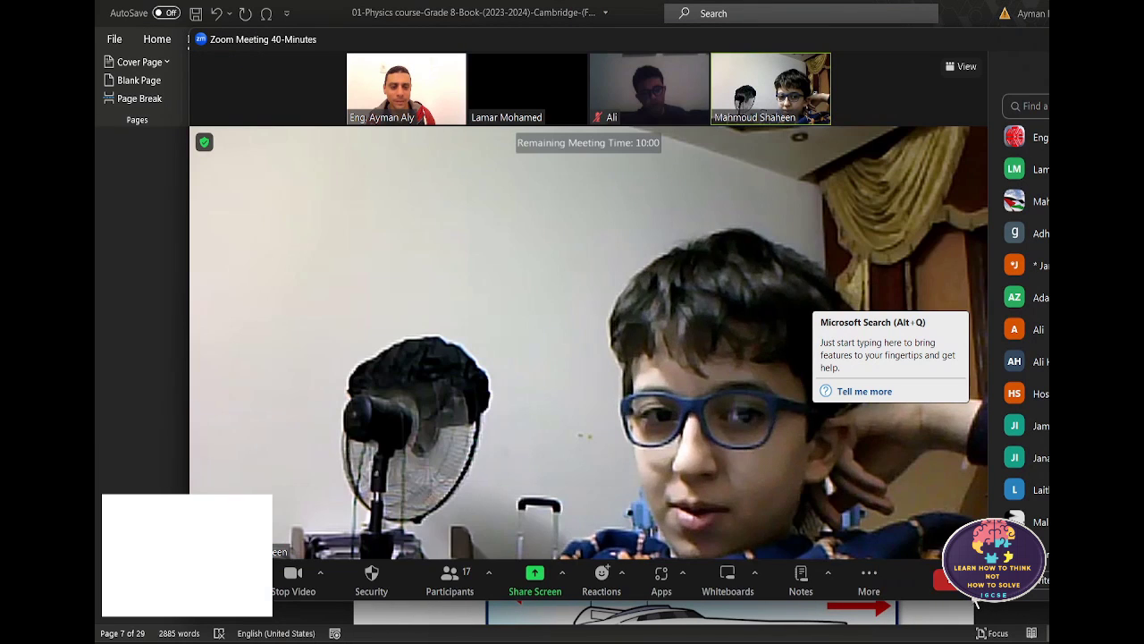
left_click(947, 579)
left_click(935, 494)
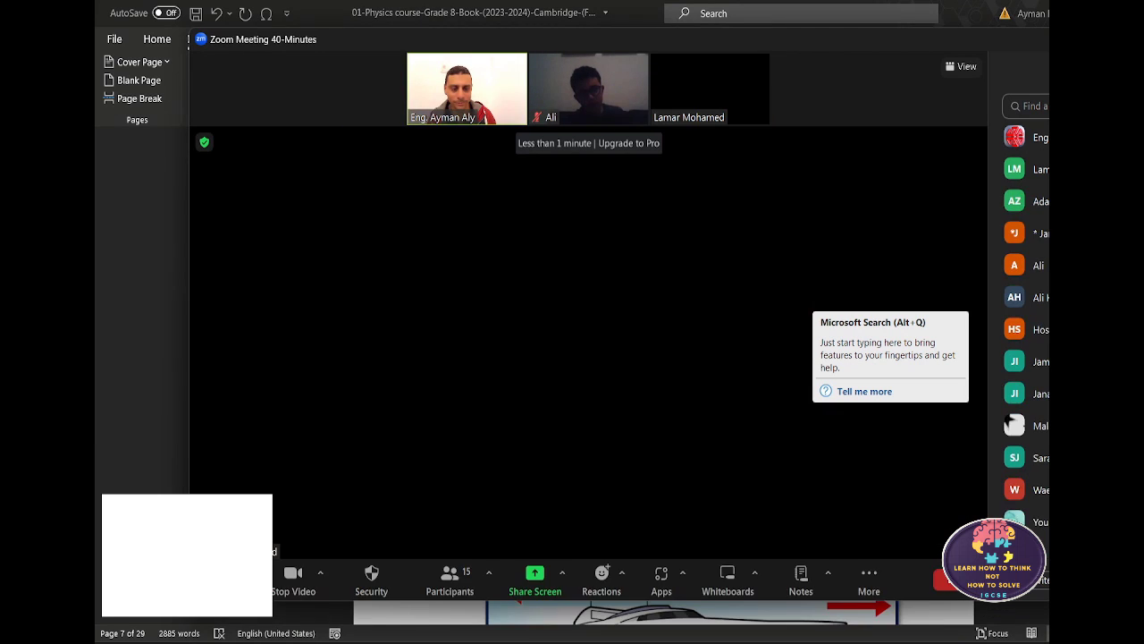
key("alt+Tab")
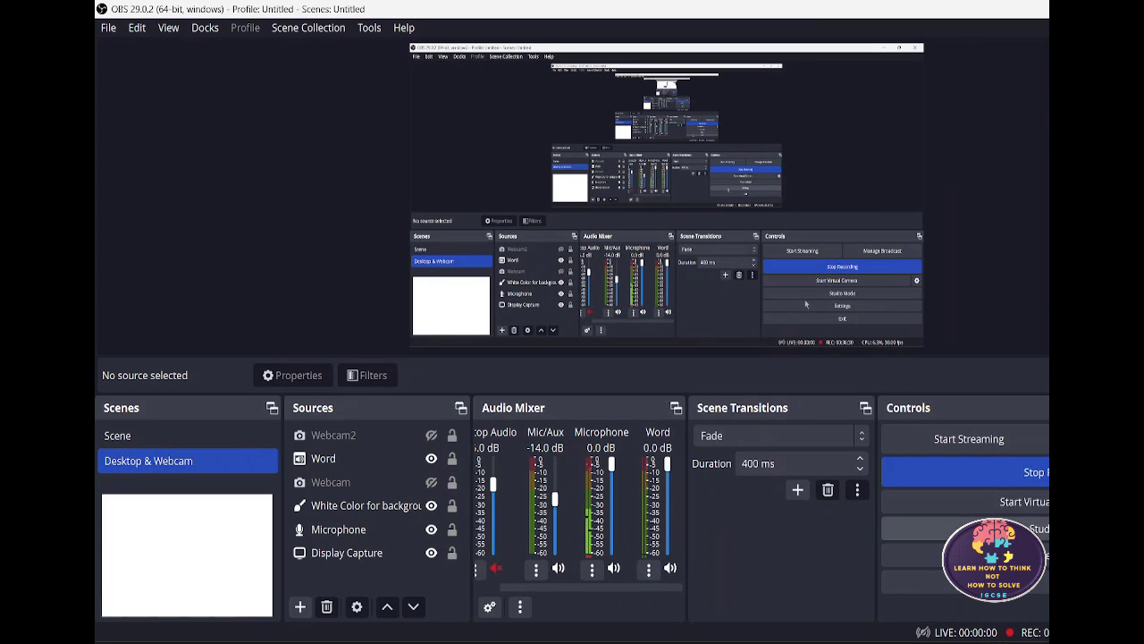
left_click(1005, 488)
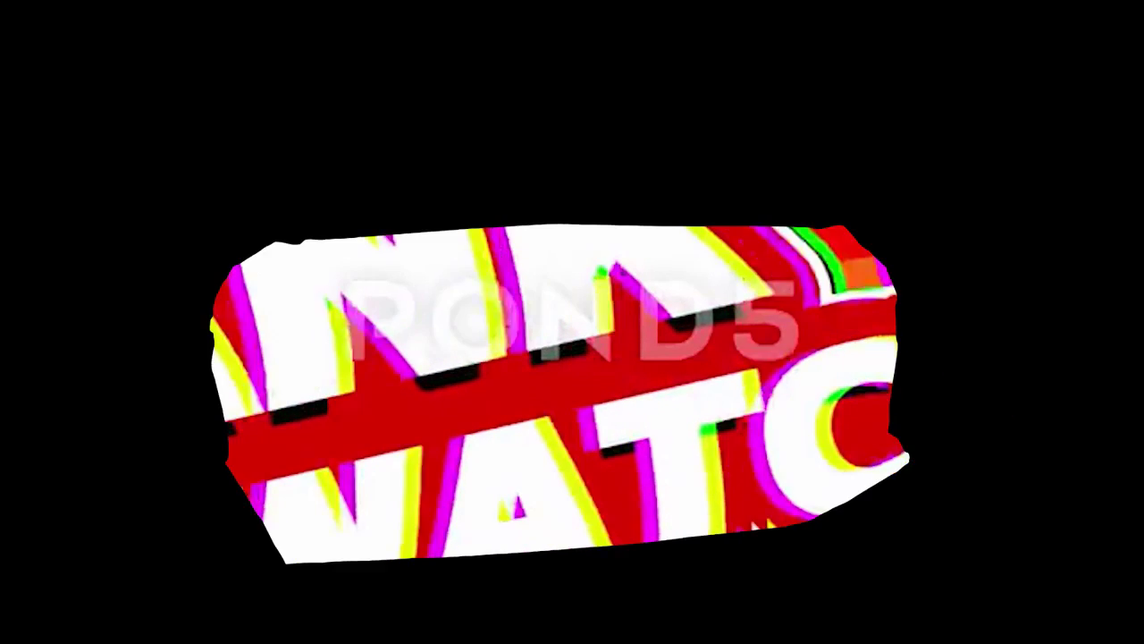